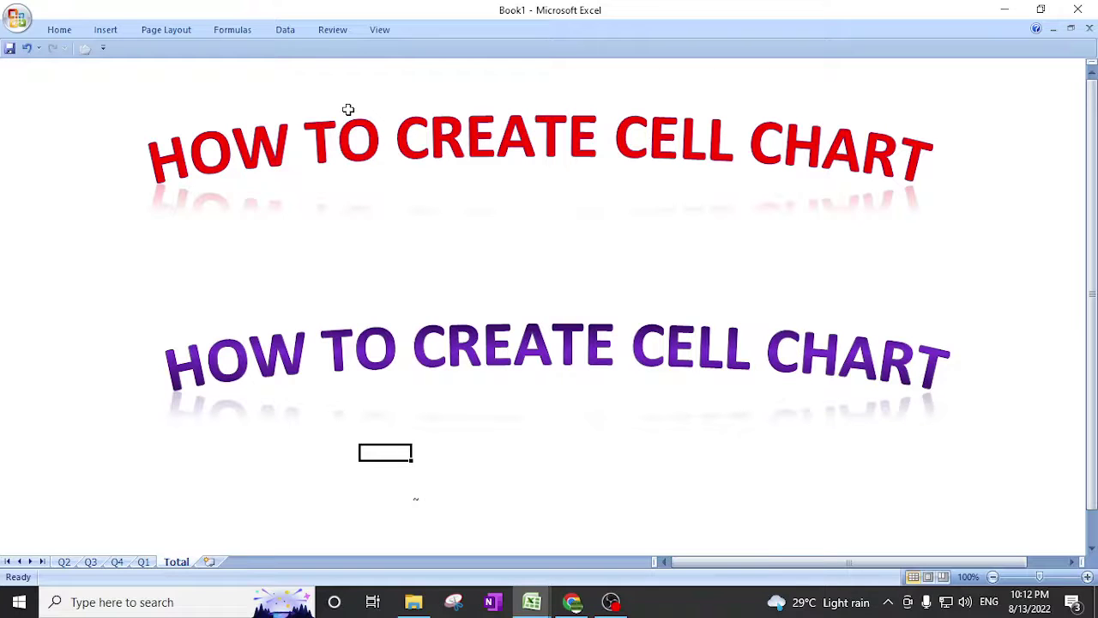
On the Q1 sheet, autofill the Name column down to A10 with consecutive months, using Jan and Feb as the pattern.
click(143, 562)
click(206, 100)
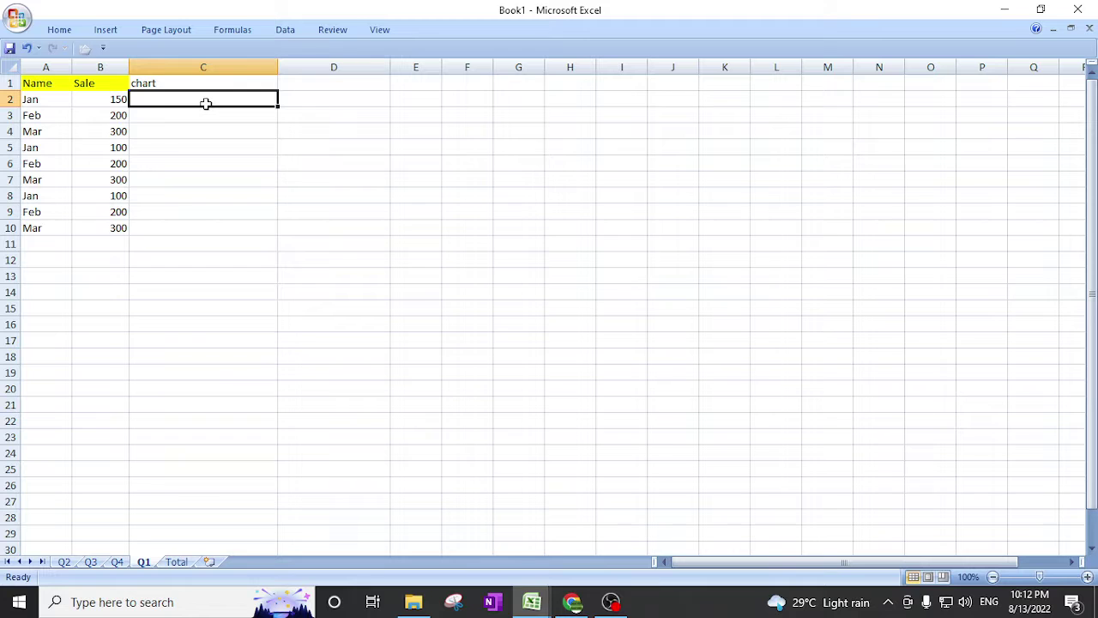
click(40, 100)
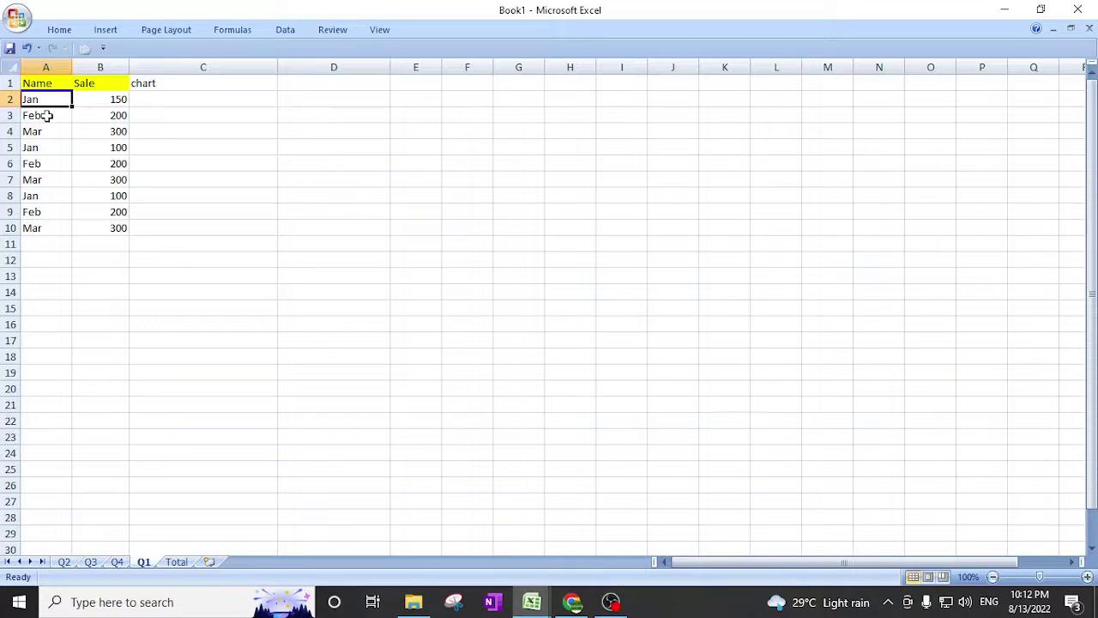
shift+click(47, 115)
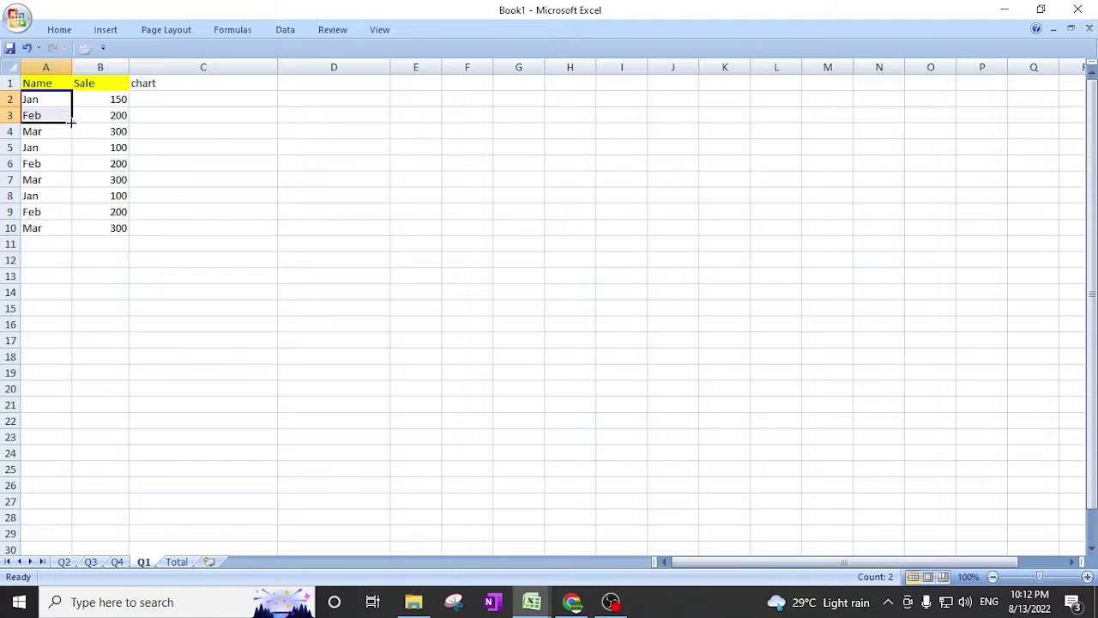
drag(73, 123, 70, 233)
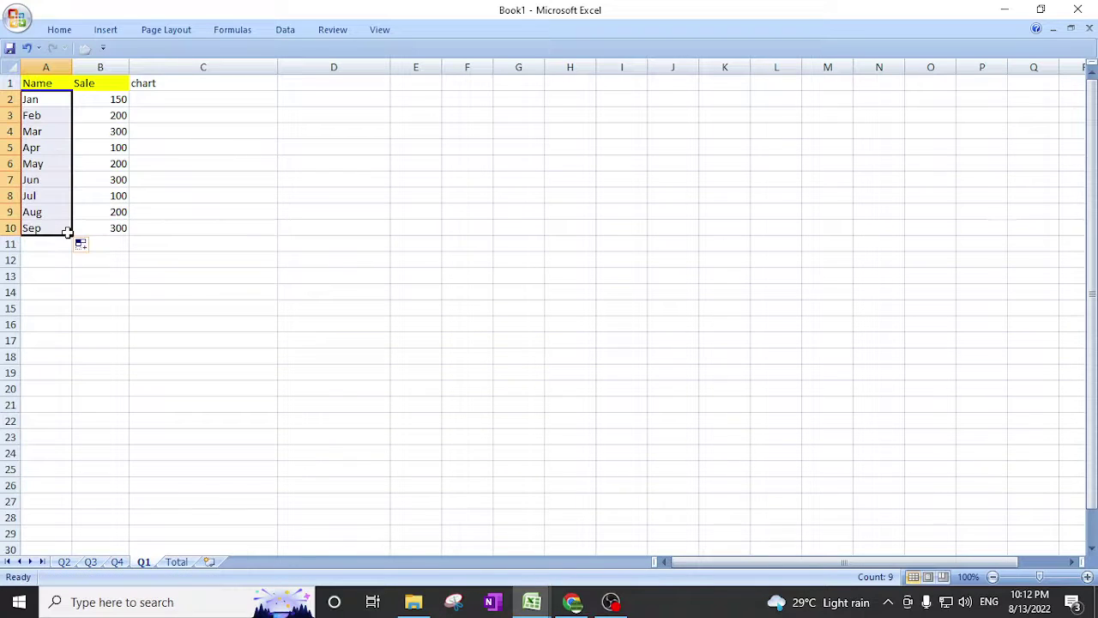
click(169, 101)
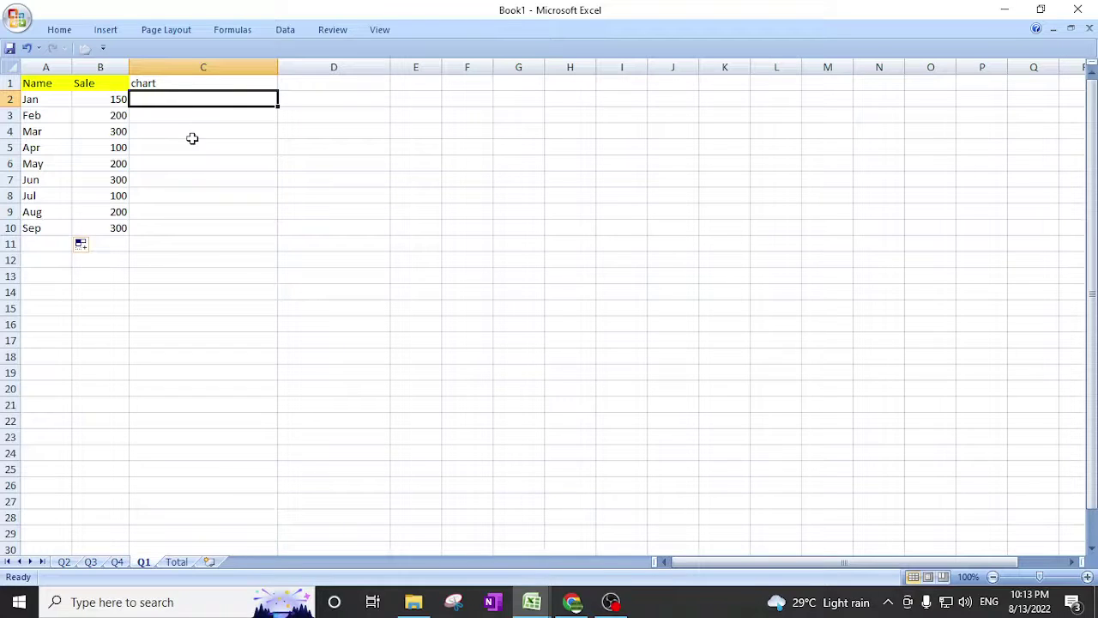
Enter the label REPT in cell E13.
click(434, 276)
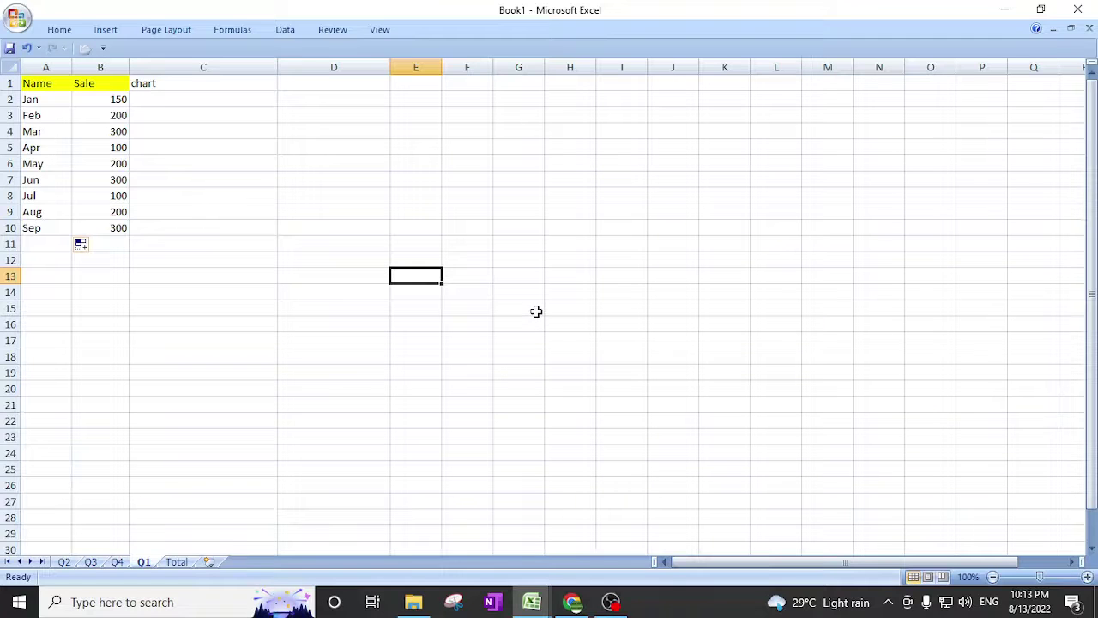
text(R)
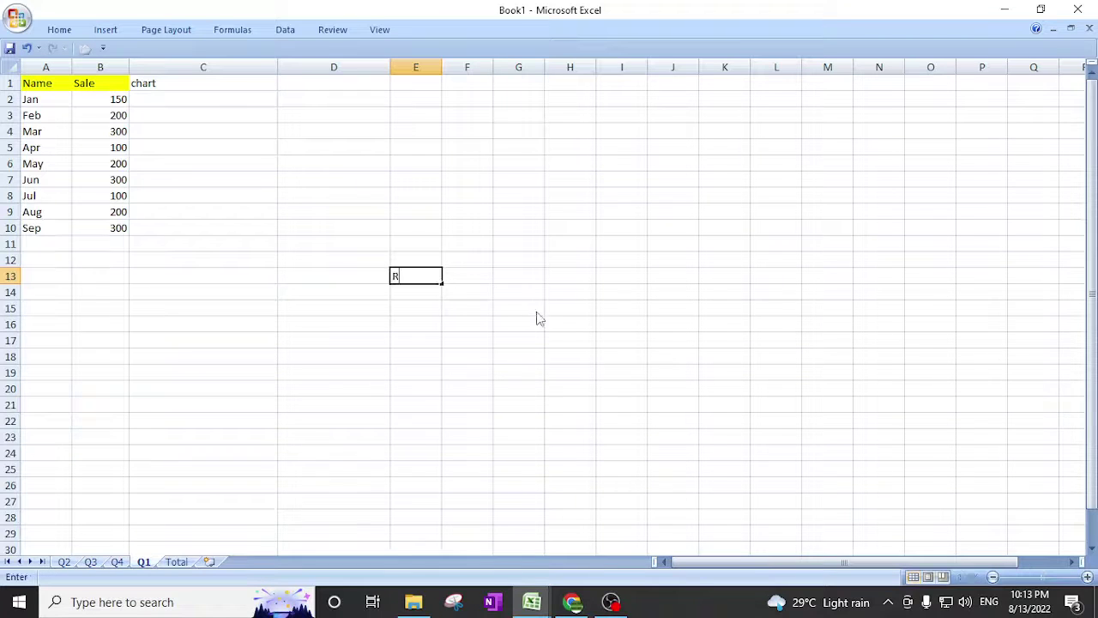
text(EPT)
key(Right)
Enter the repeat count 10 in cell G14.
key(Right)
key(Down)
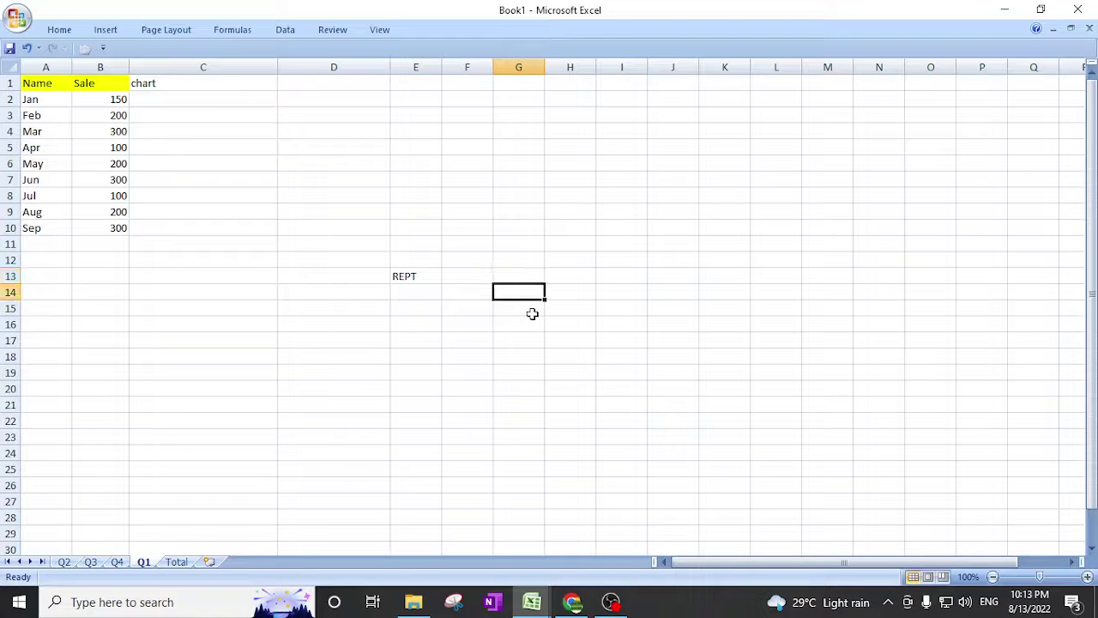
text(=)
key(BackSpace)
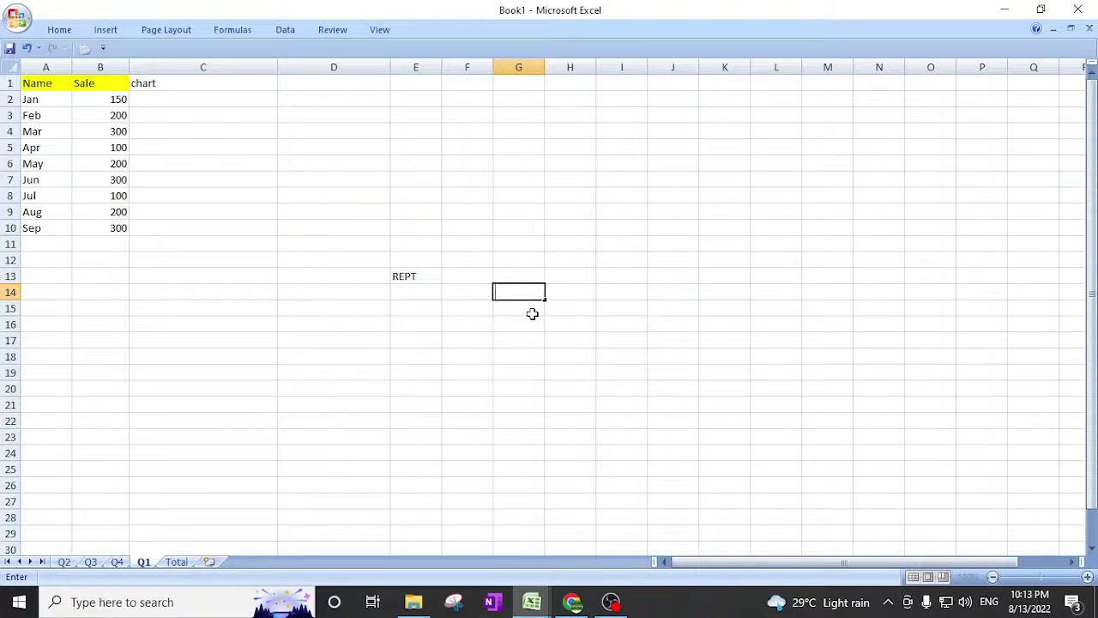
key(Right)
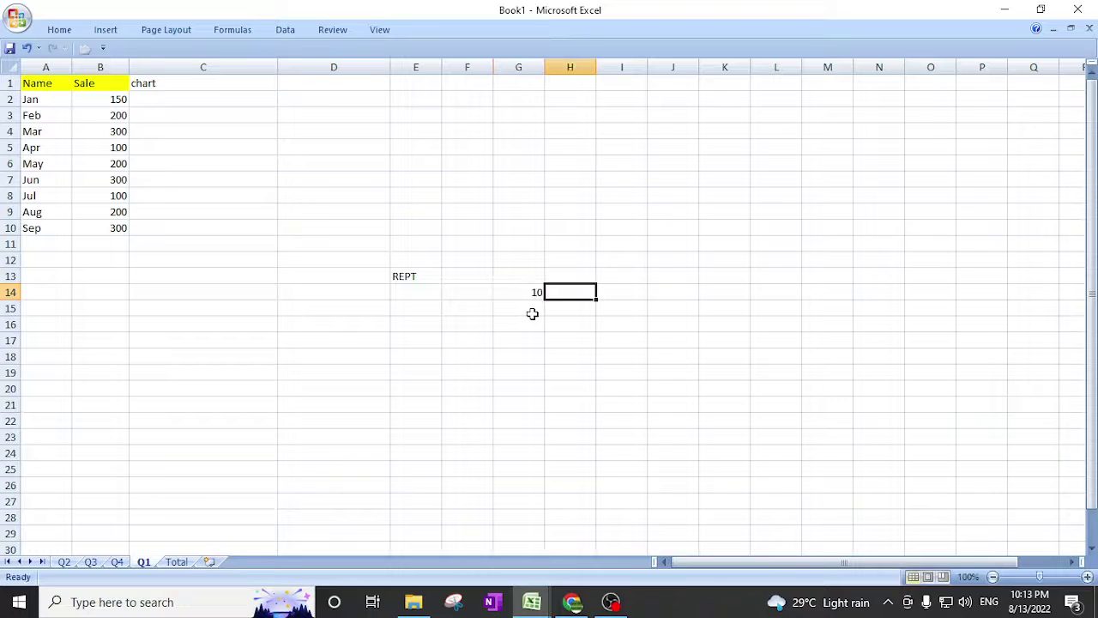
Enter the formula =REPT("A",G14) in cell H14 to repeat the letter A by the number in G14.
text(=)
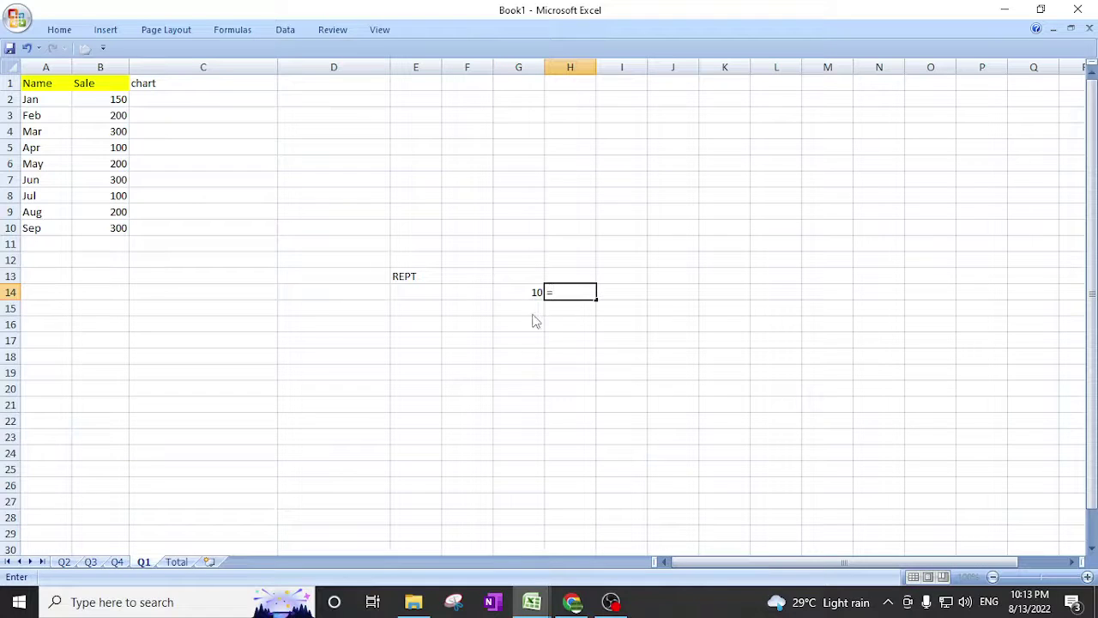
text(re)
key(Down)
key(Down)
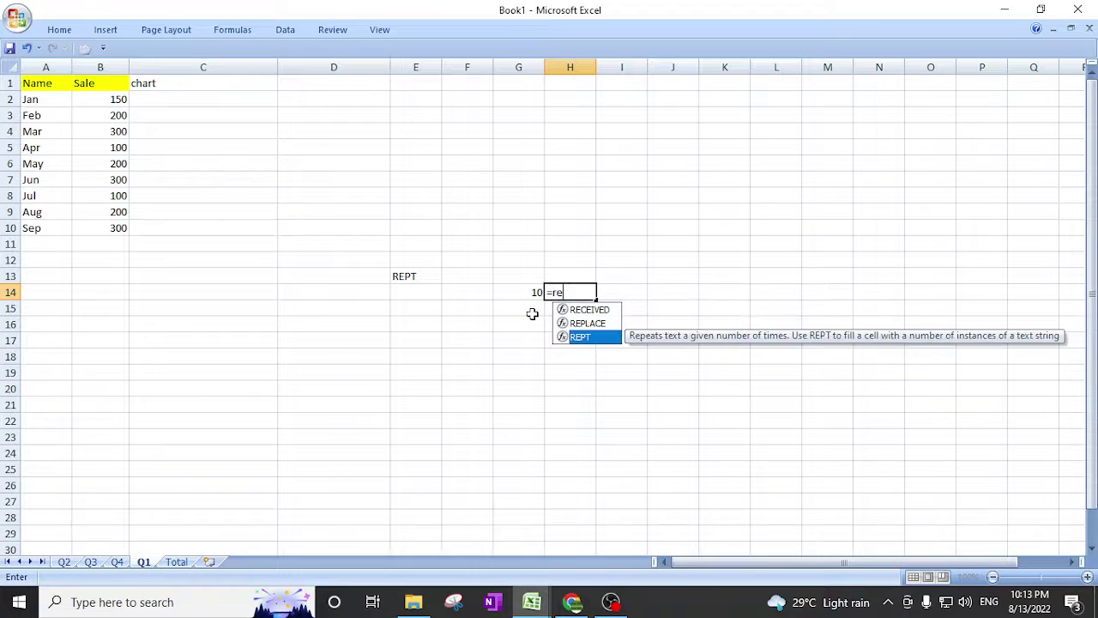
key(Tab)
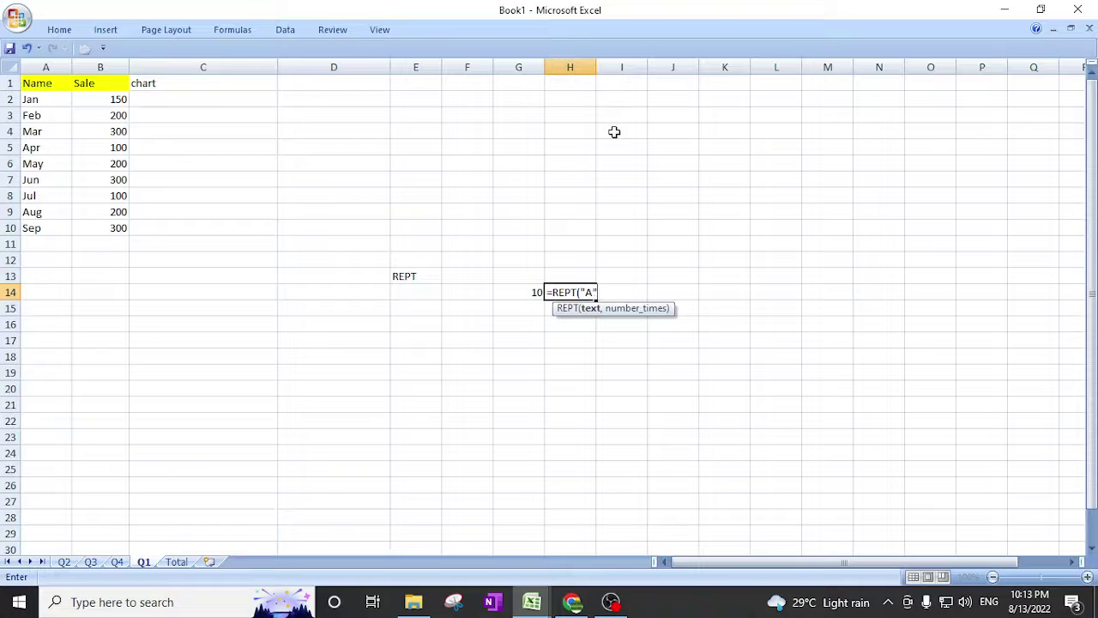
text("A",)
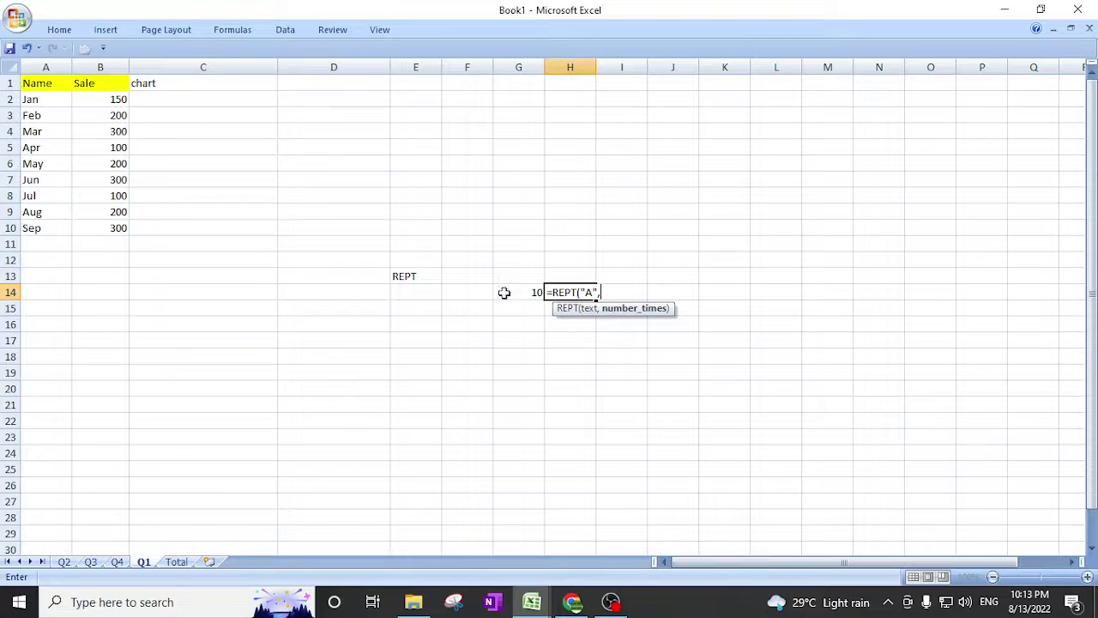
click(523, 293)
text())
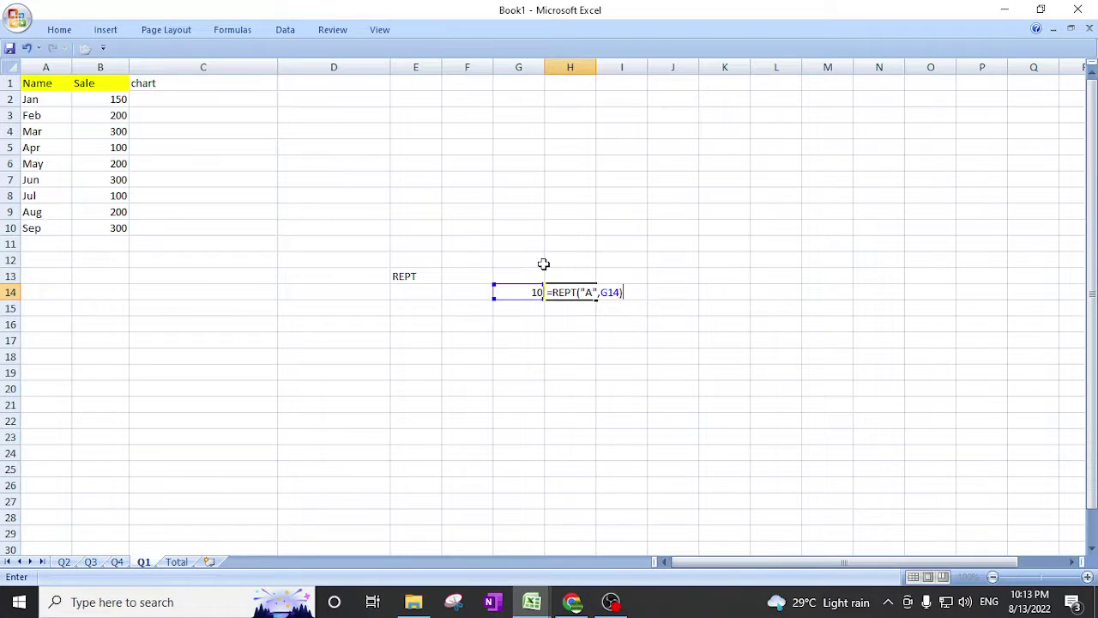
key(Return)
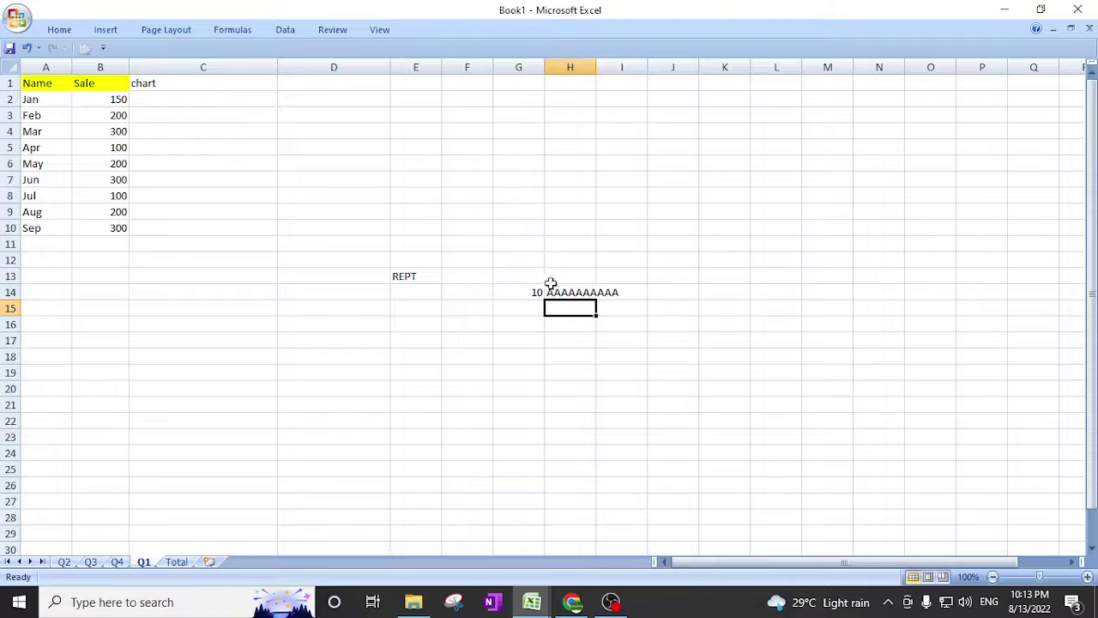
Change the repeat count in G14 to 20.
click(568, 293)
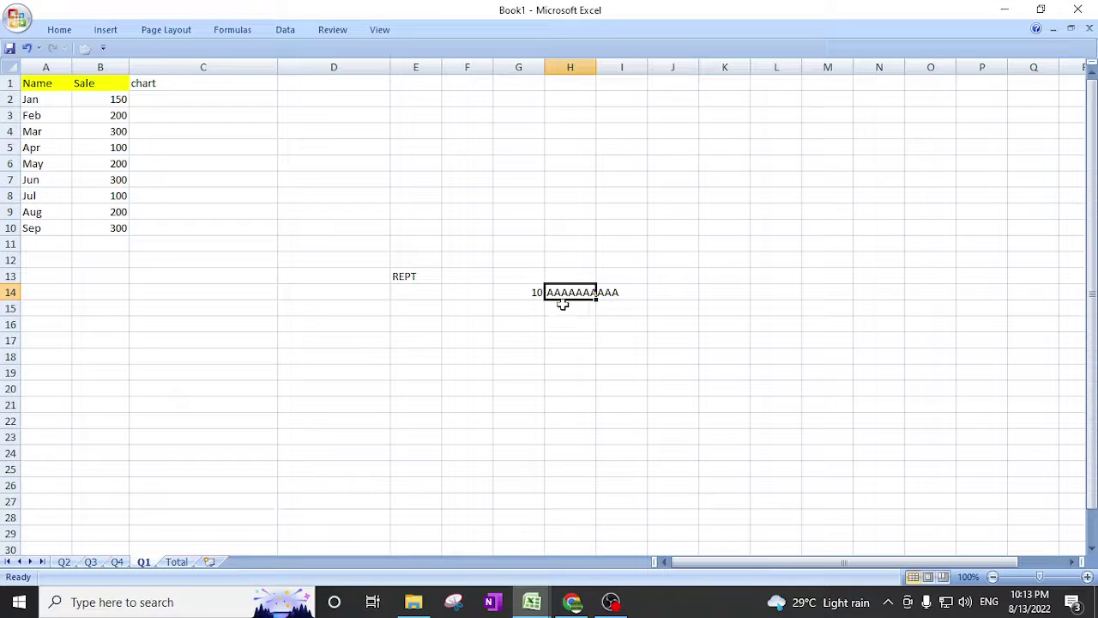
click(535, 292)
text(20)
key(Return)
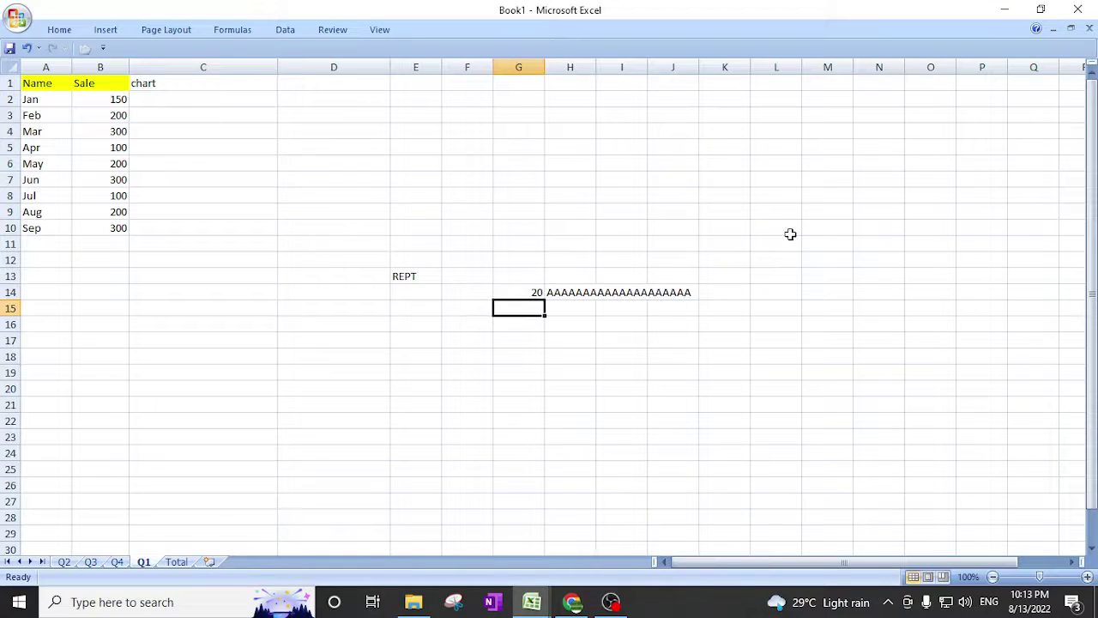
Clear the REPT example from the range E13:L16.
drag(522, 292, 682, 294)
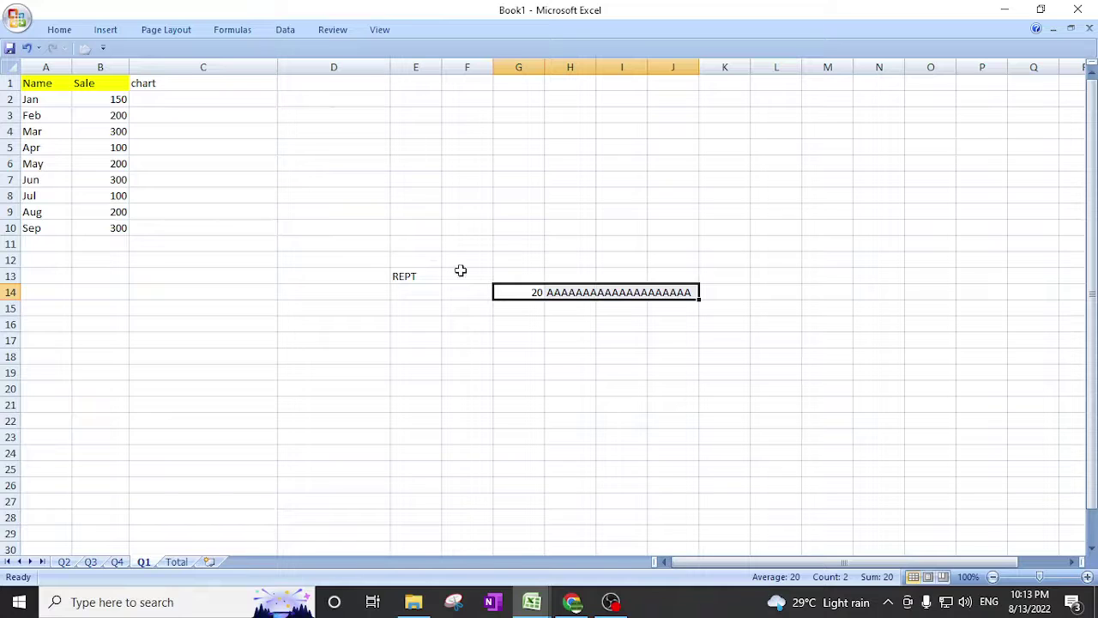
click(427, 275)
drag(427, 275, 772, 323)
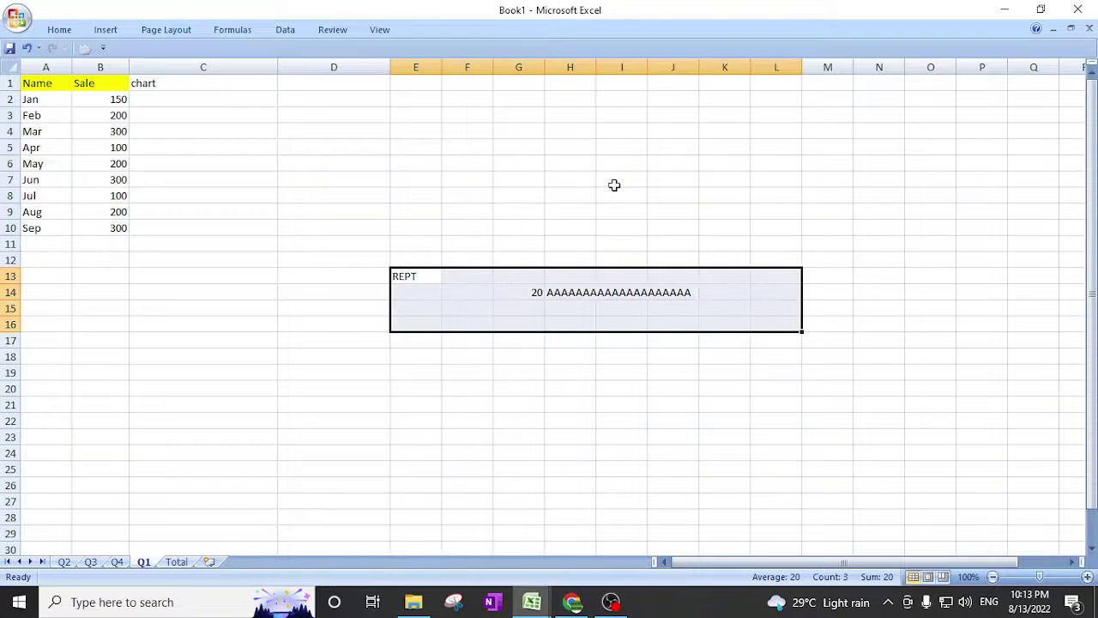
key(Delete)
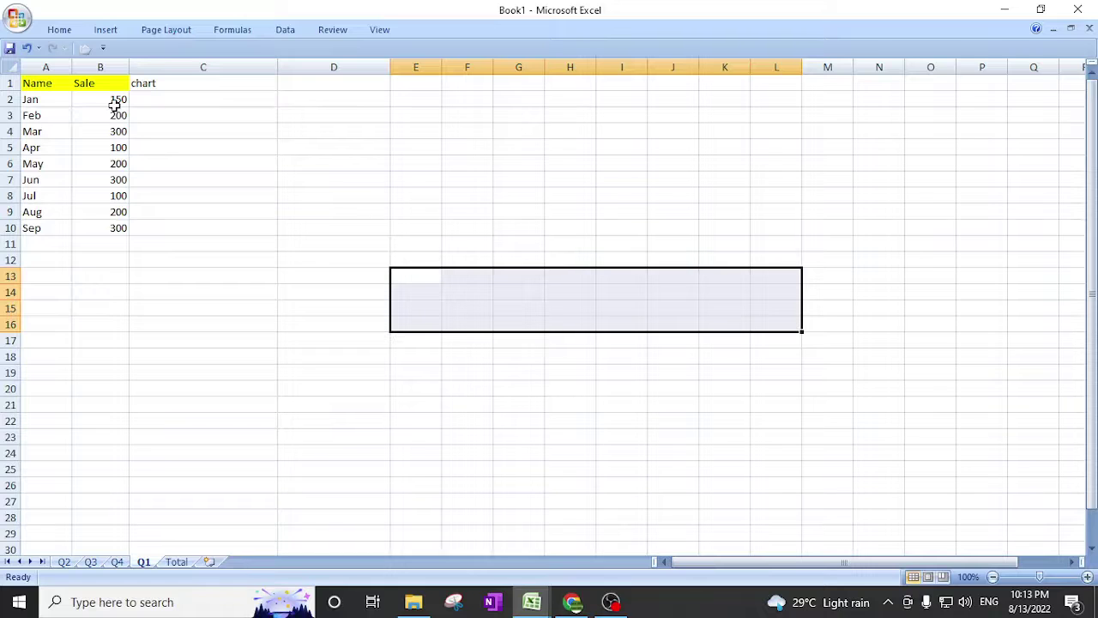
click(163, 97)
text(=re)
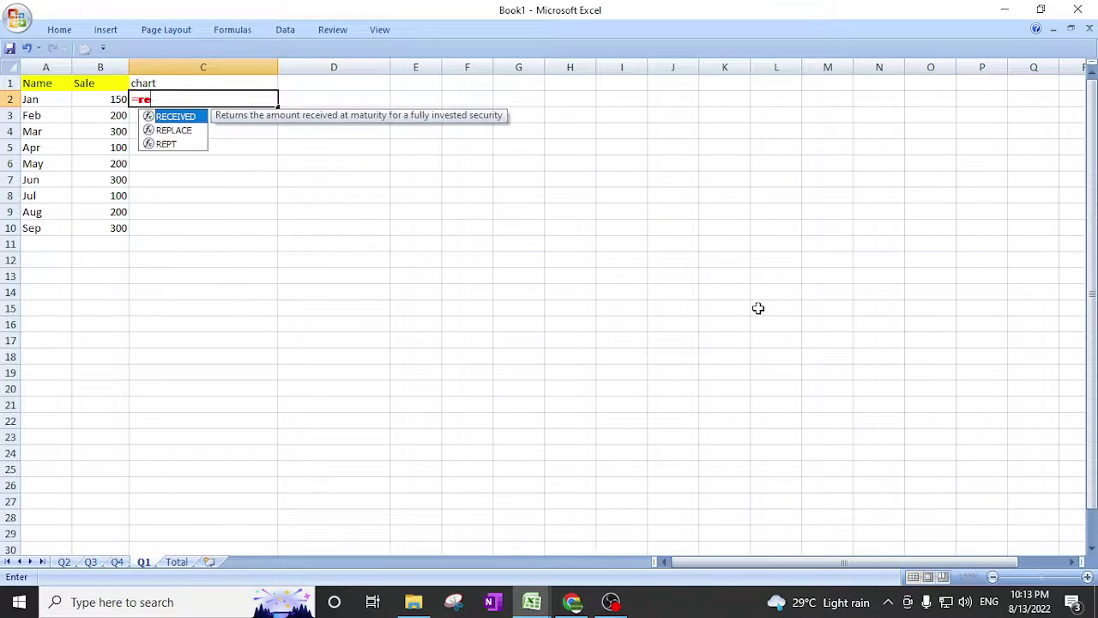
key(BackSpace)
key(BackSpace)
key(BackSpace)
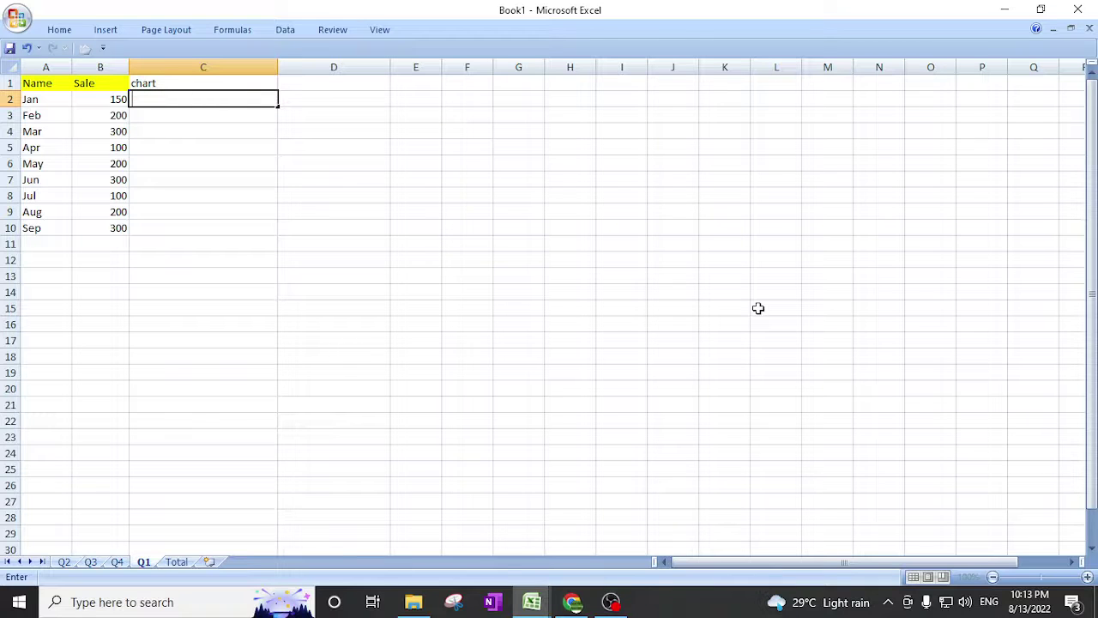
click(192, 163)
Reset the chart column cells C2:C10 to black font colour and turn off bold.
click(178, 100)
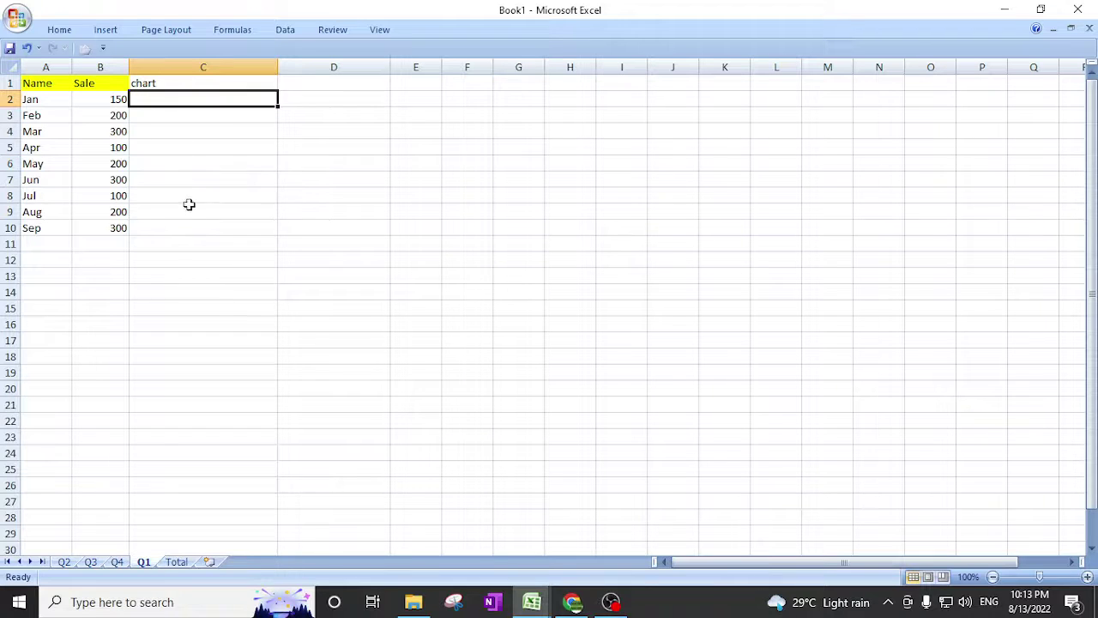
shift+click(189, 232)
click(59, 29)
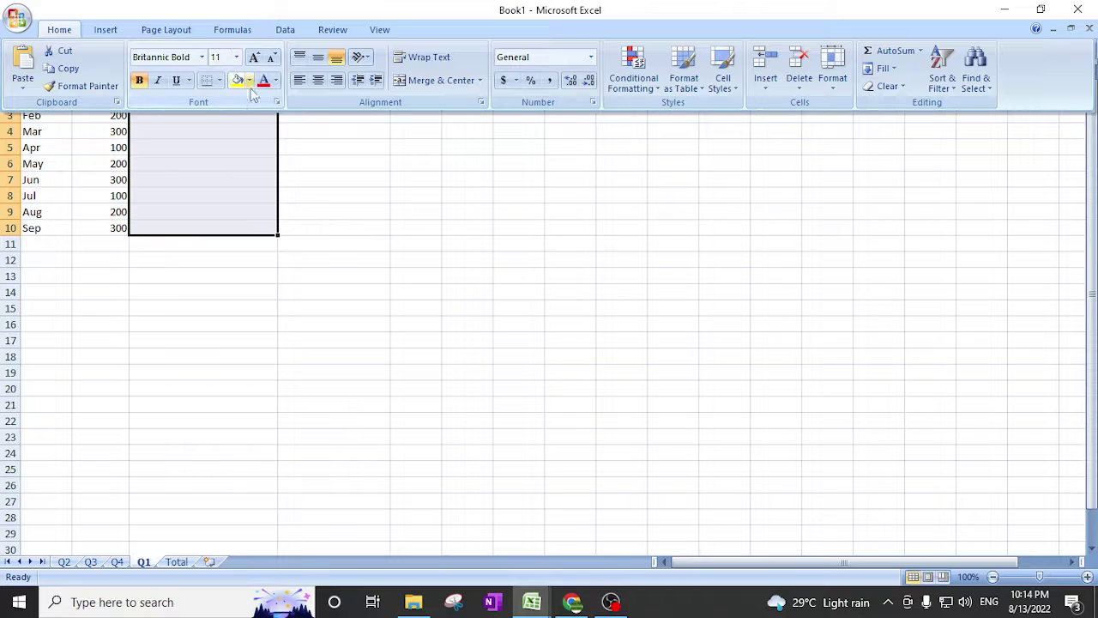
click(275, 82)
click(267, 98)
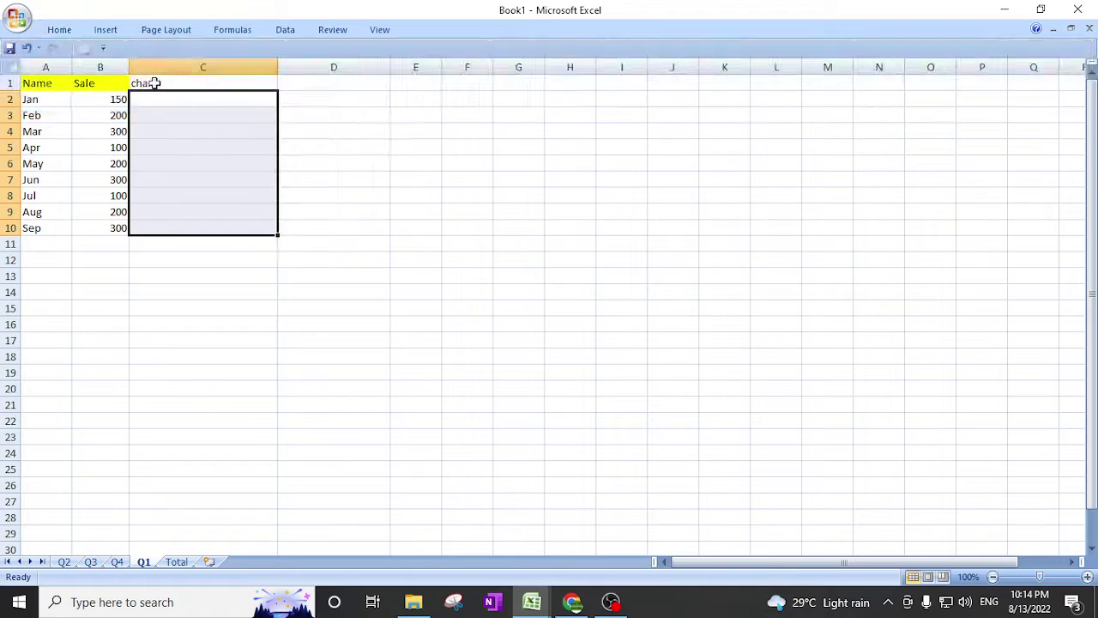
click(59, 29)
click(206, 206)
scroll(649, 473, up, 3)
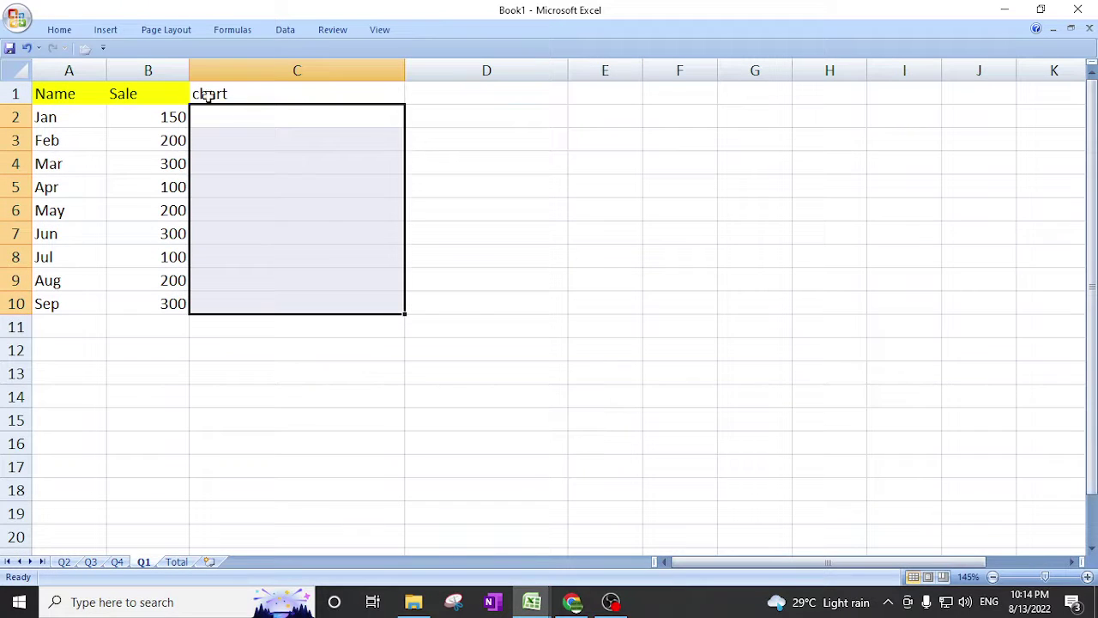
Change the font of the chart column cells C2:C10 to the plain body font used in the rest of the table.
click(233, 116)
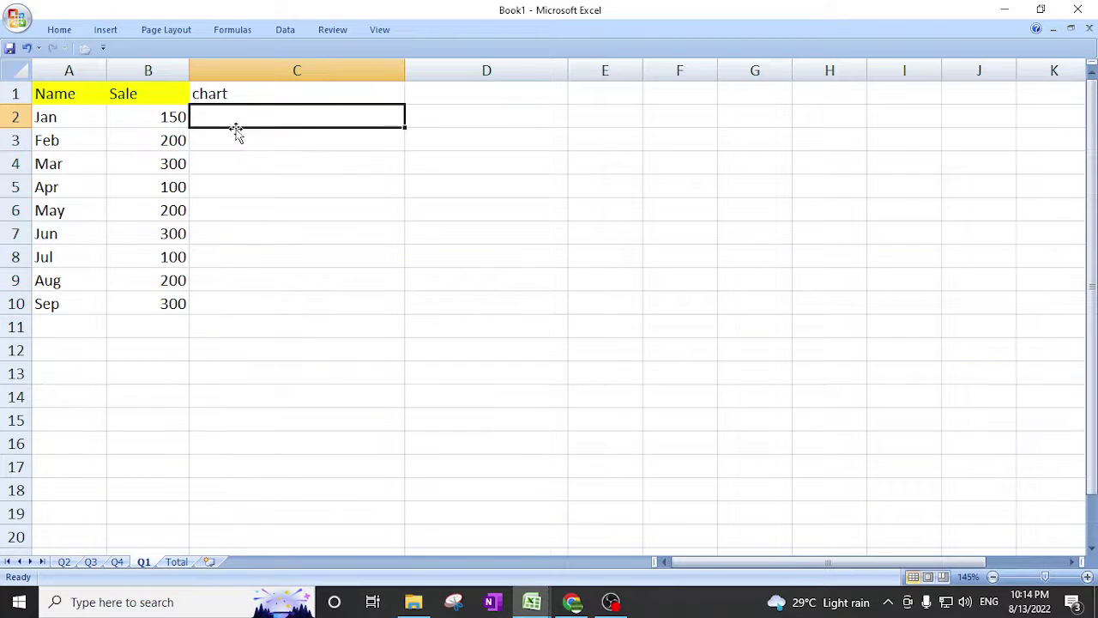
click(149, 123)
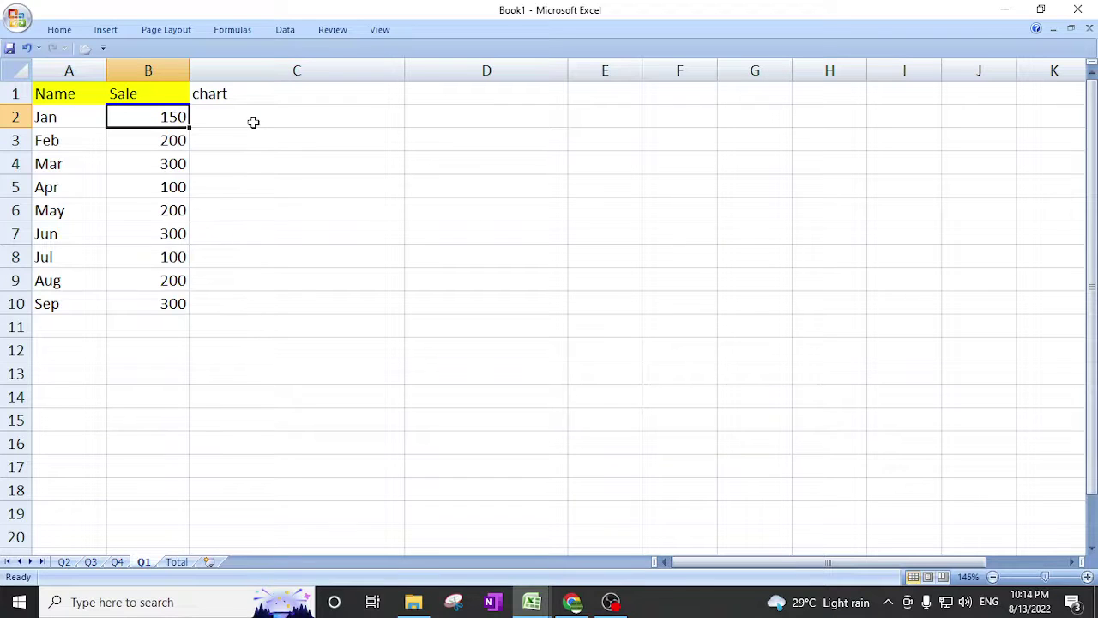
click(219, 120)
text(=)
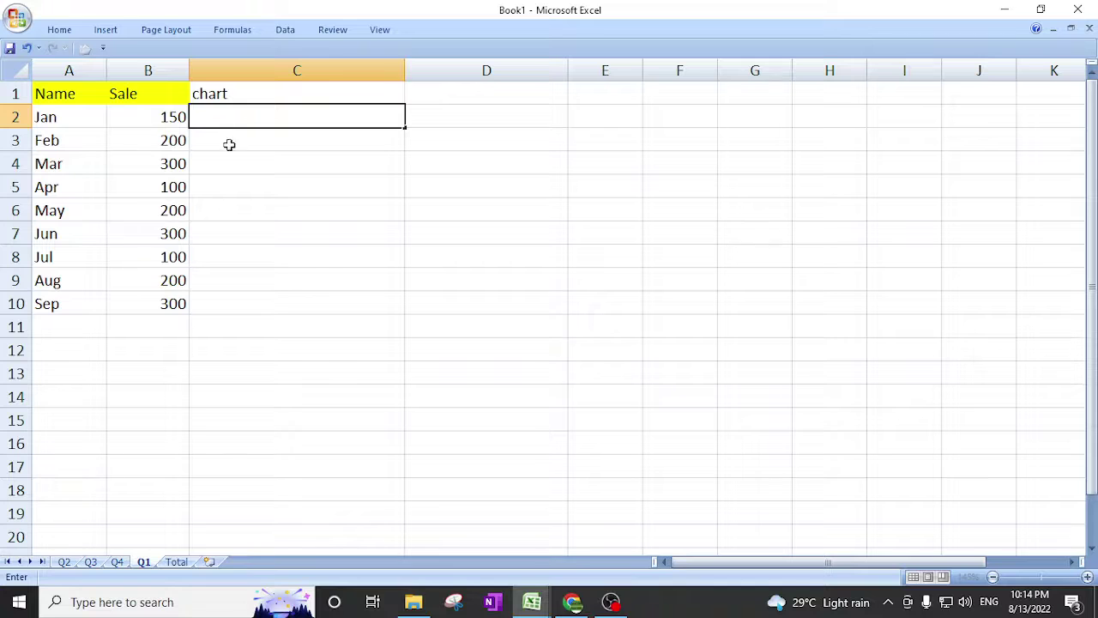
shift+click(262, 311)
click(57, 28)
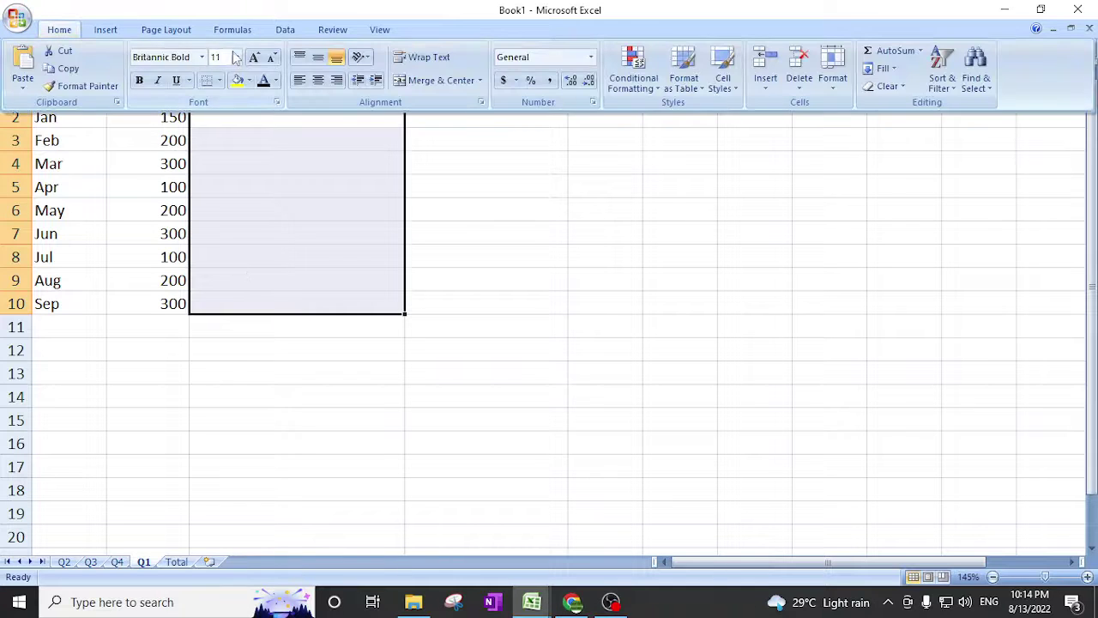
click(202, 57)
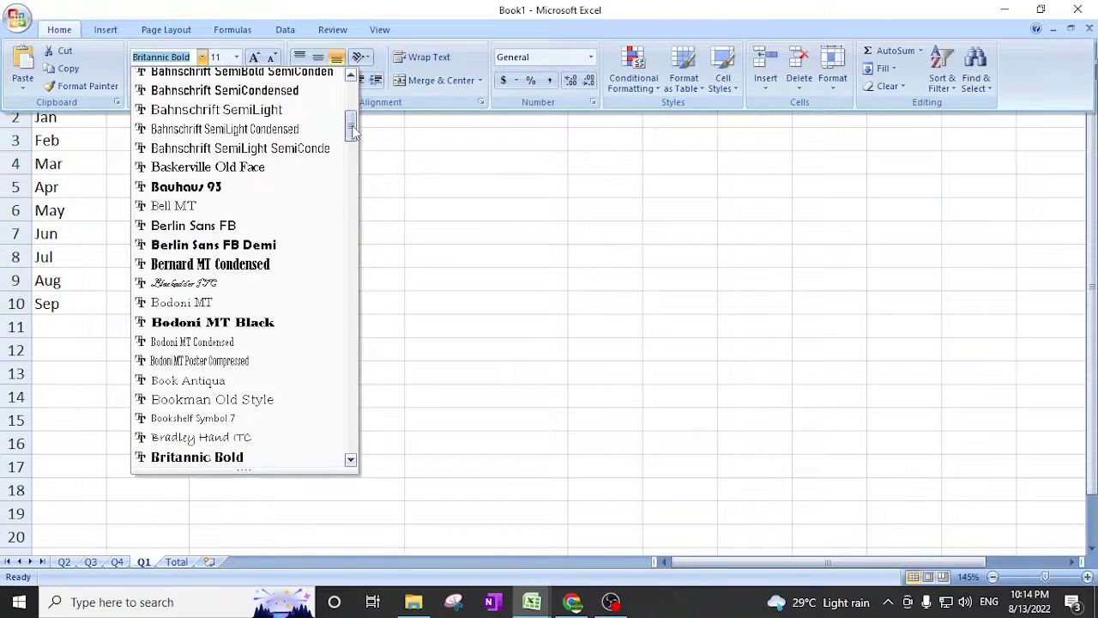
drag(351, 128, 218, 89)
click(163, 113)
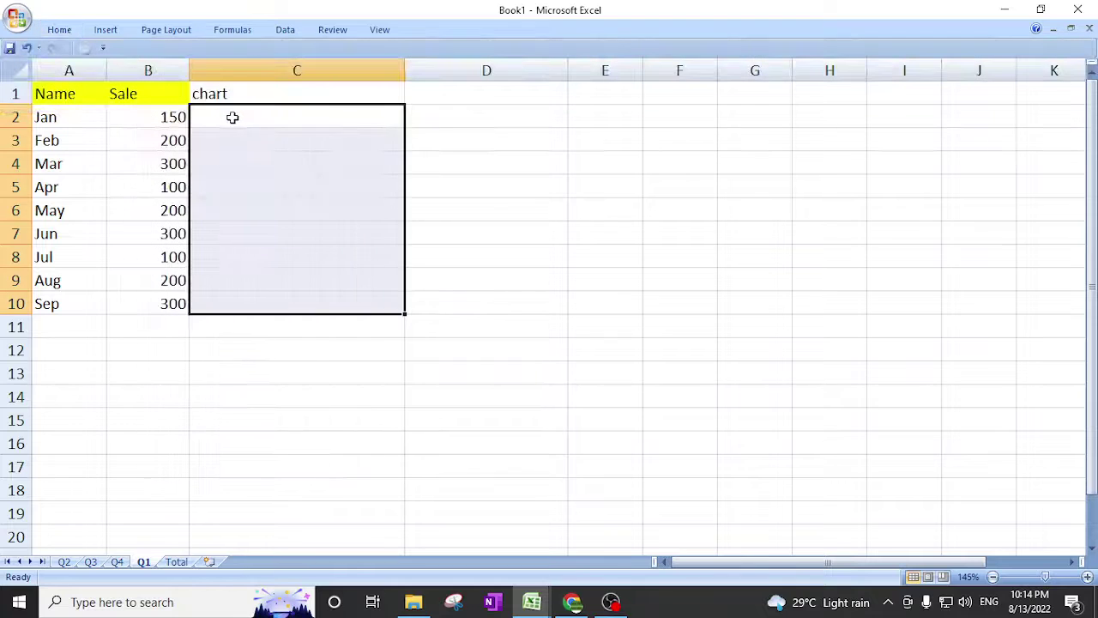
Enter the formula =REPT("|",B2) in C2, the chart cell for Jan.
click(233, 117)
text(=)
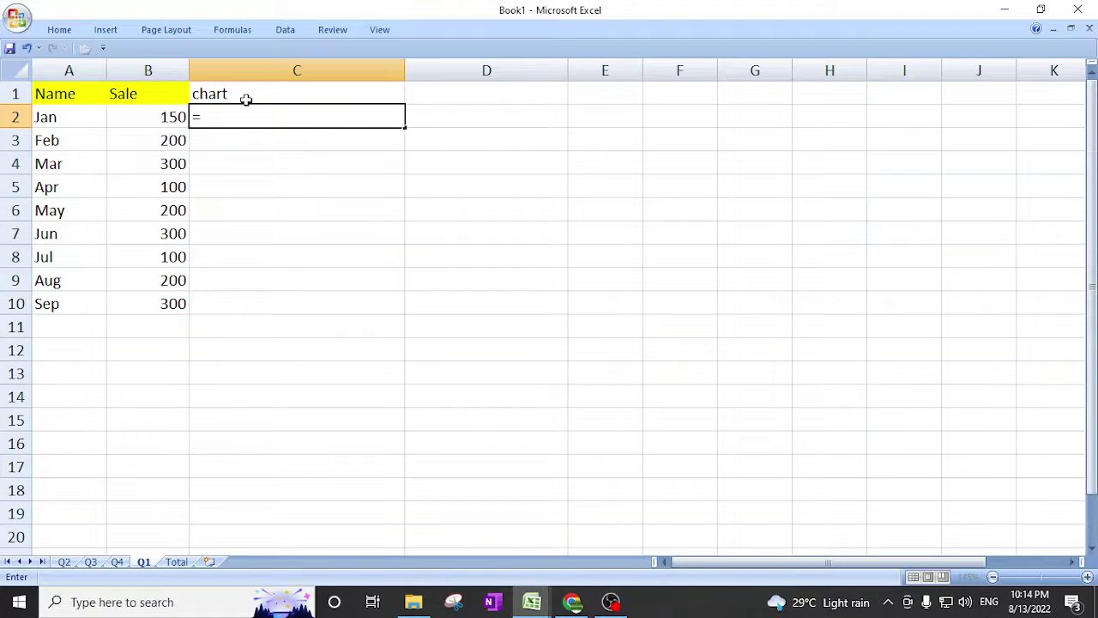
text(Re)
key(Down)
key(Down)
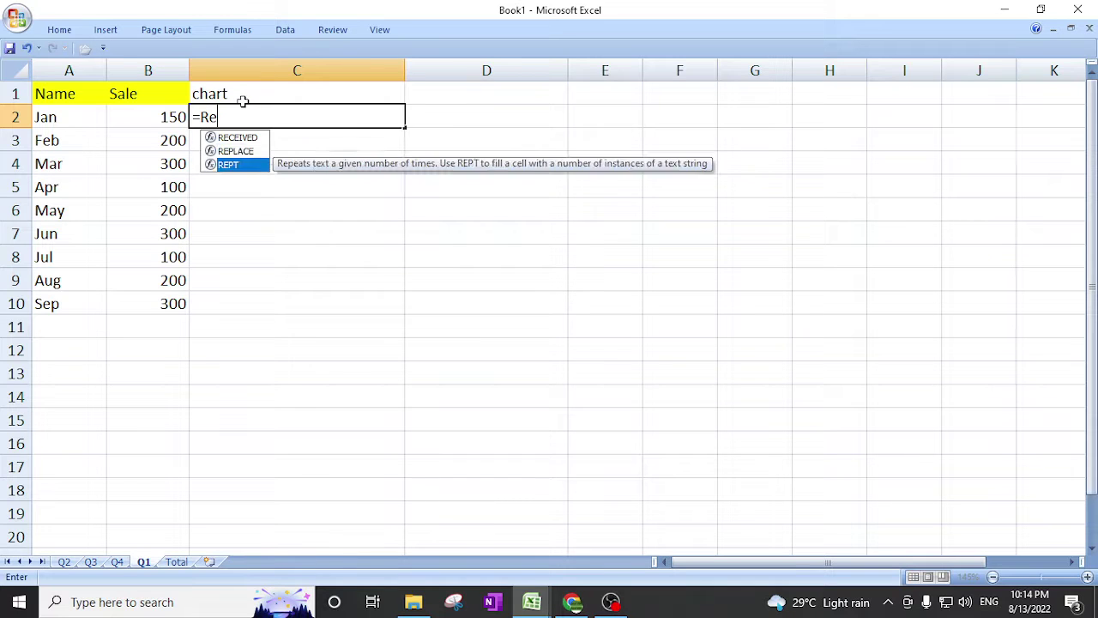
key(Tab)
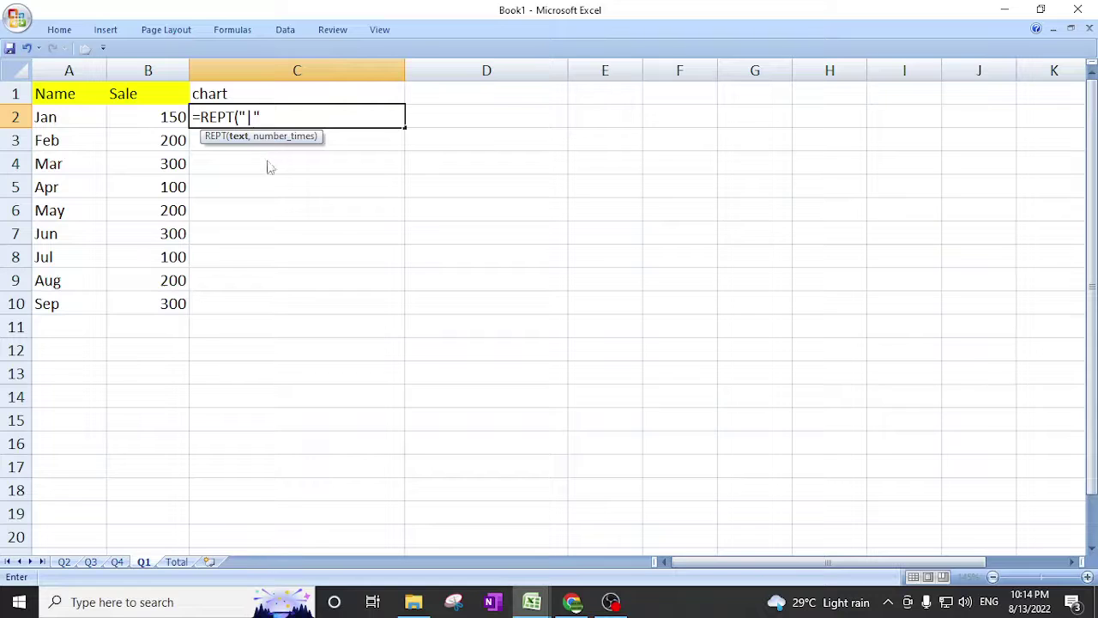
text(,)
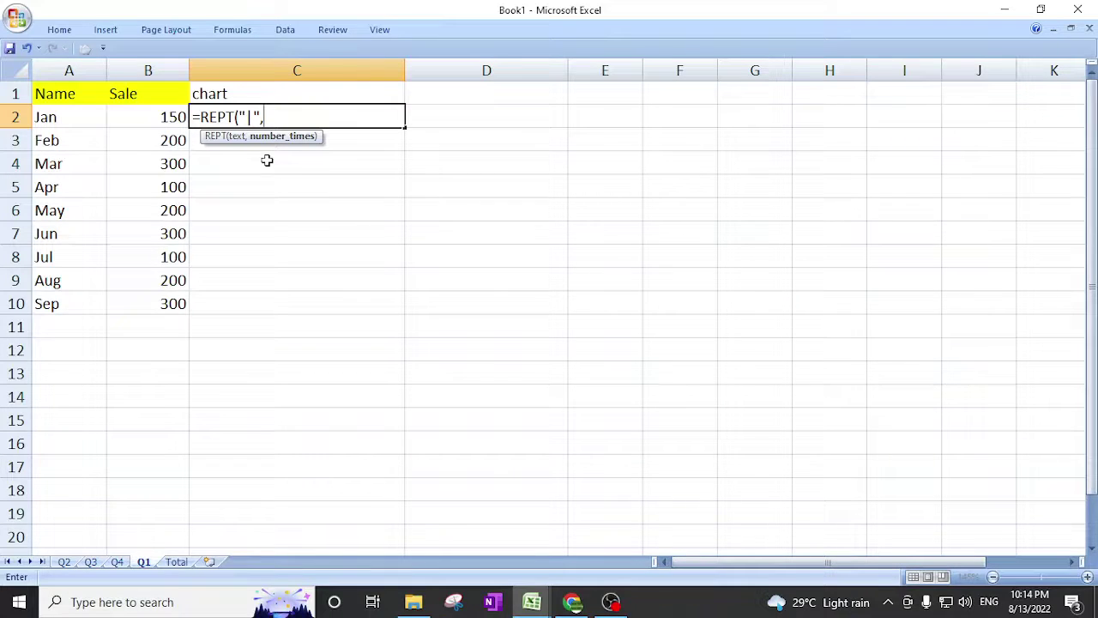
click(176, 121)
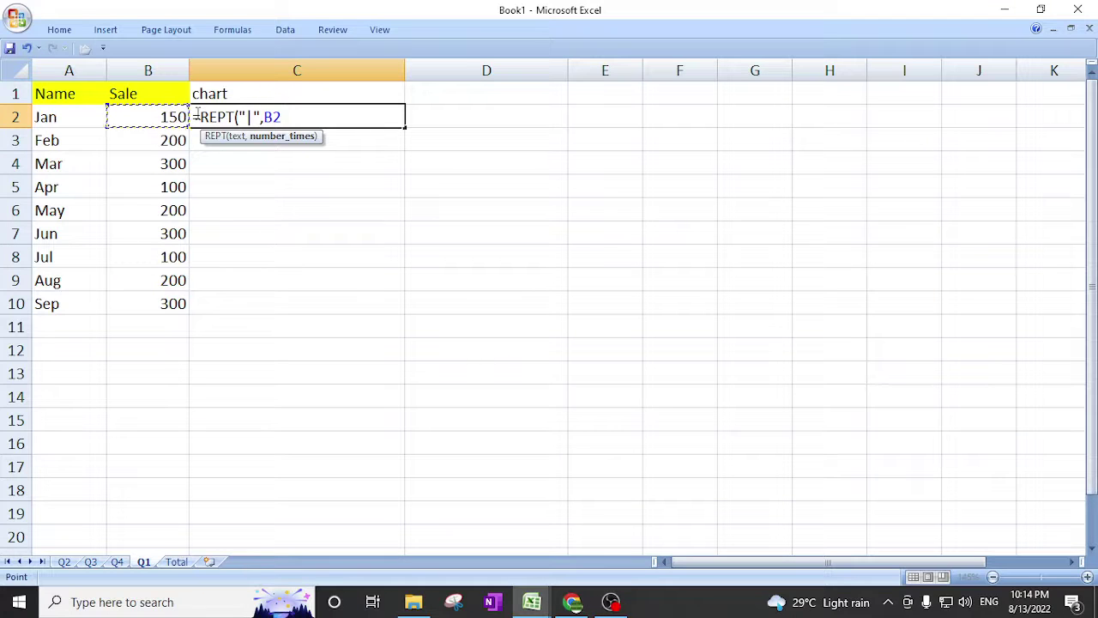
text())
key(Return)
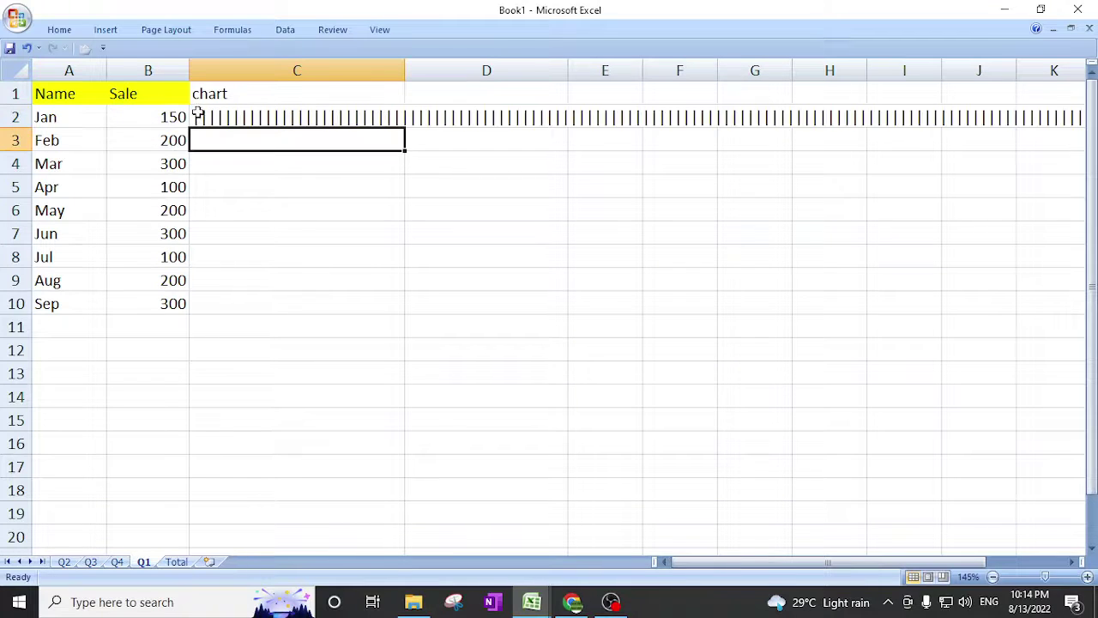
Show the formula bar and divide the repeat count in C2 by 10, giving =REPT("|",B2/10).
click(302, 117)
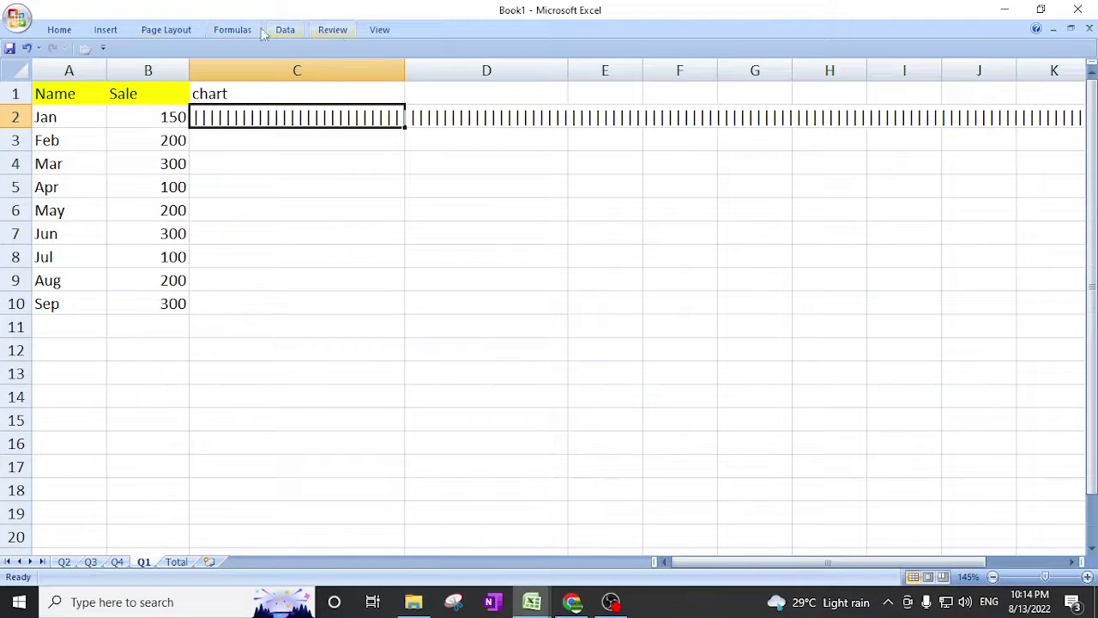
click(379, 31)
click(302, 51)
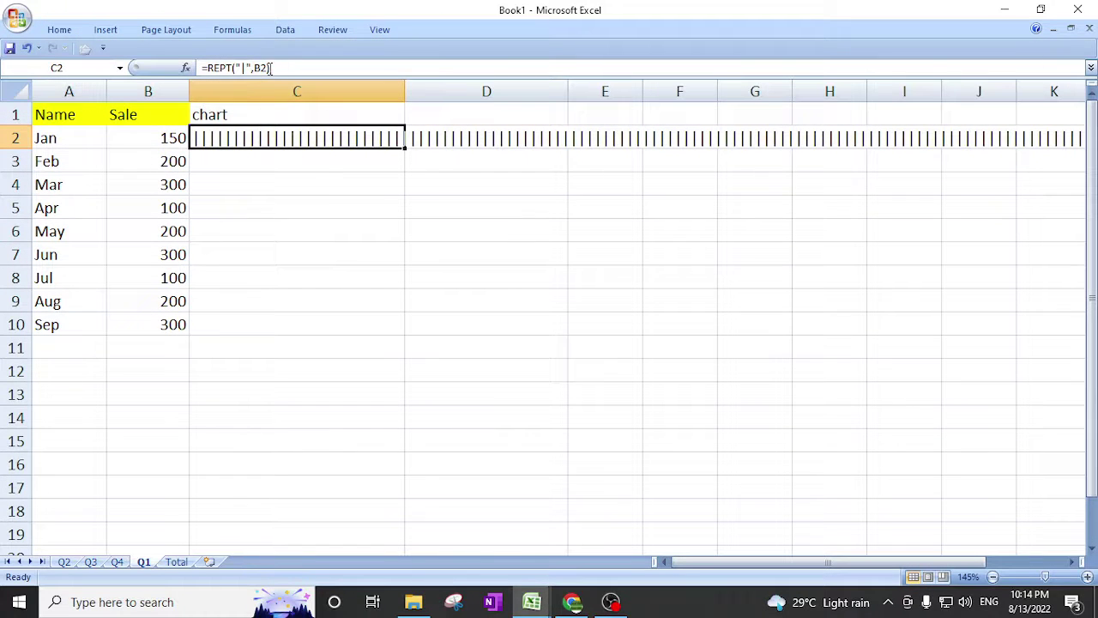
click(269, 68)
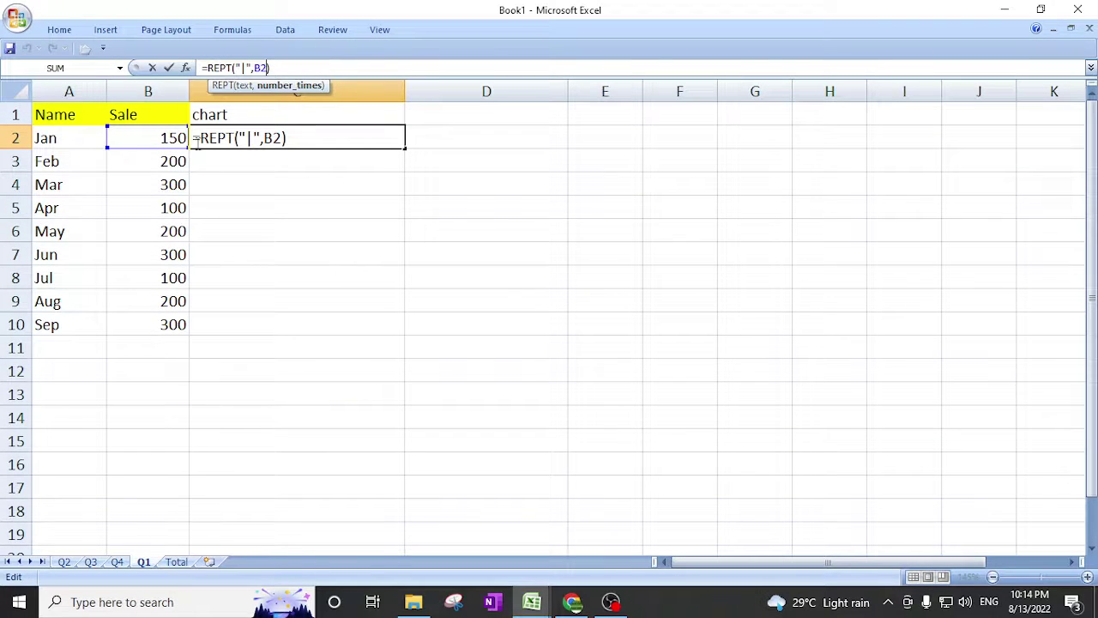
text(/10)
key(Return)
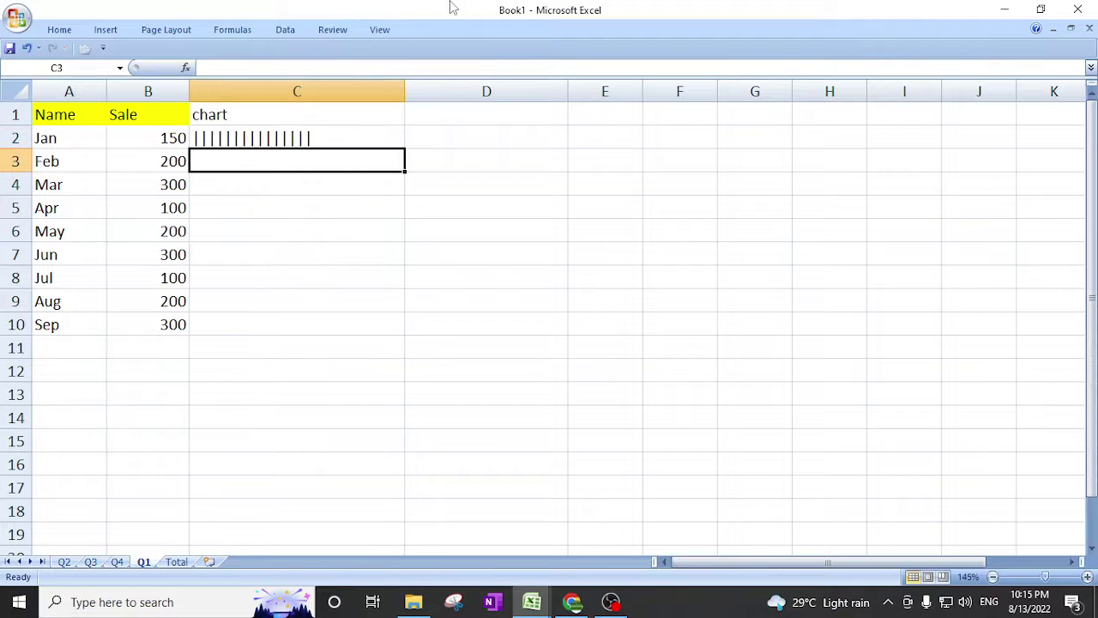
Calculate =150/10 in E2 to compare it with the number of bars in C2.
click(639, 136)
text(=15)
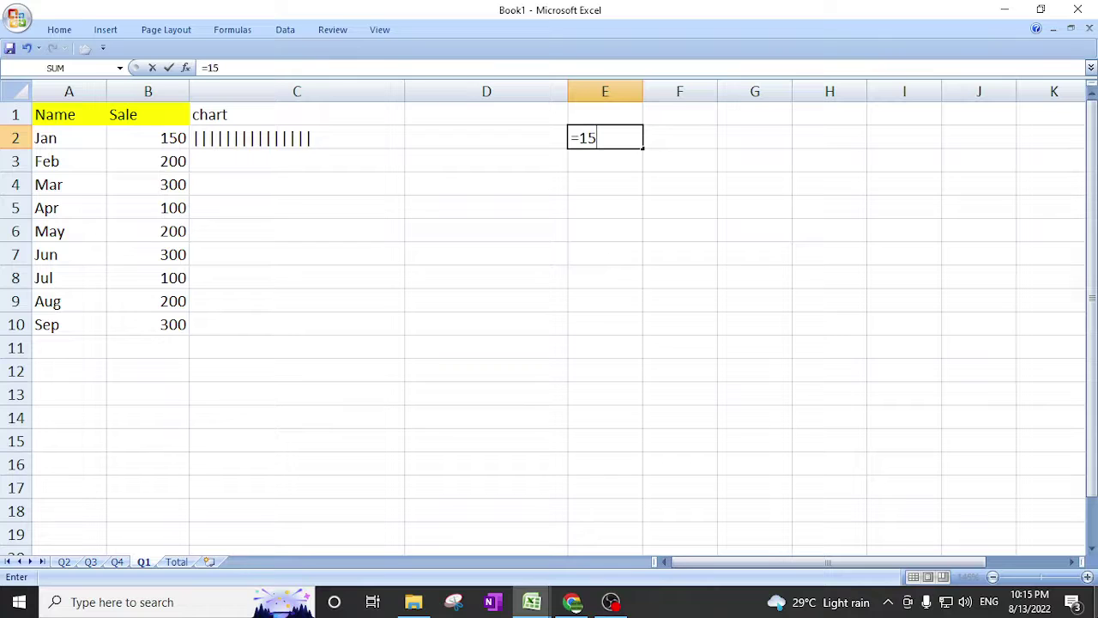
text(0/10)
key(Return)
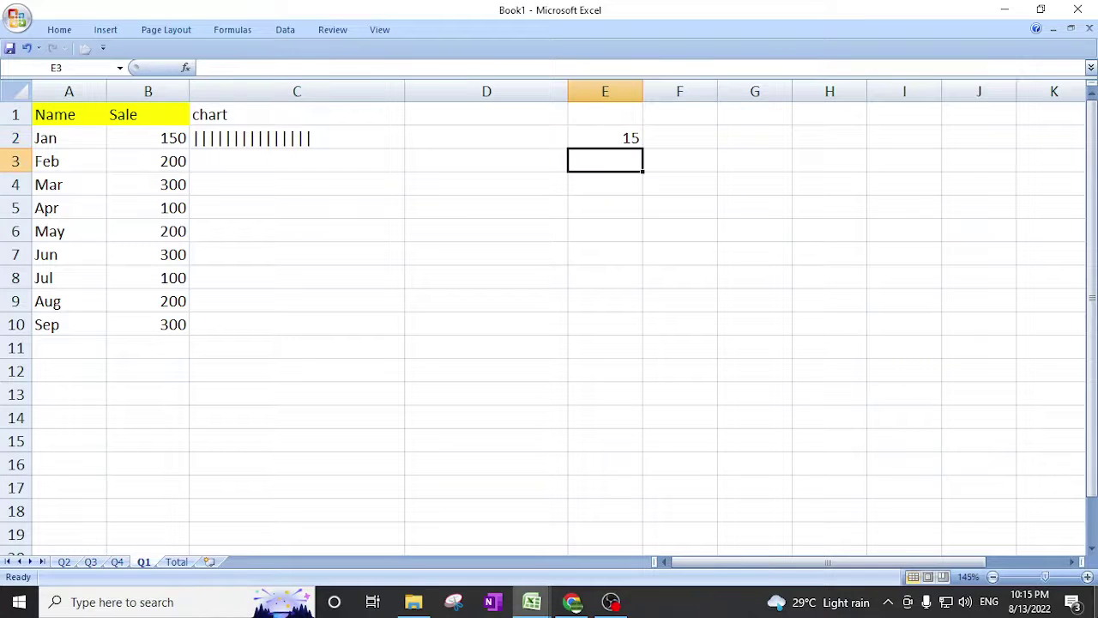
click(613, 129)
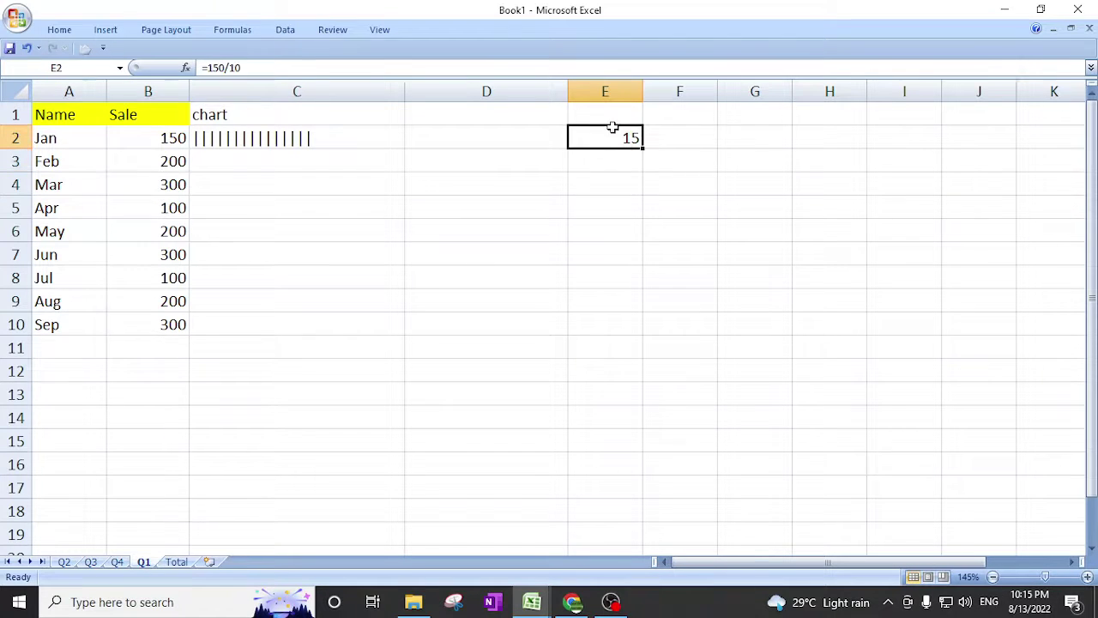
click(206, 138)
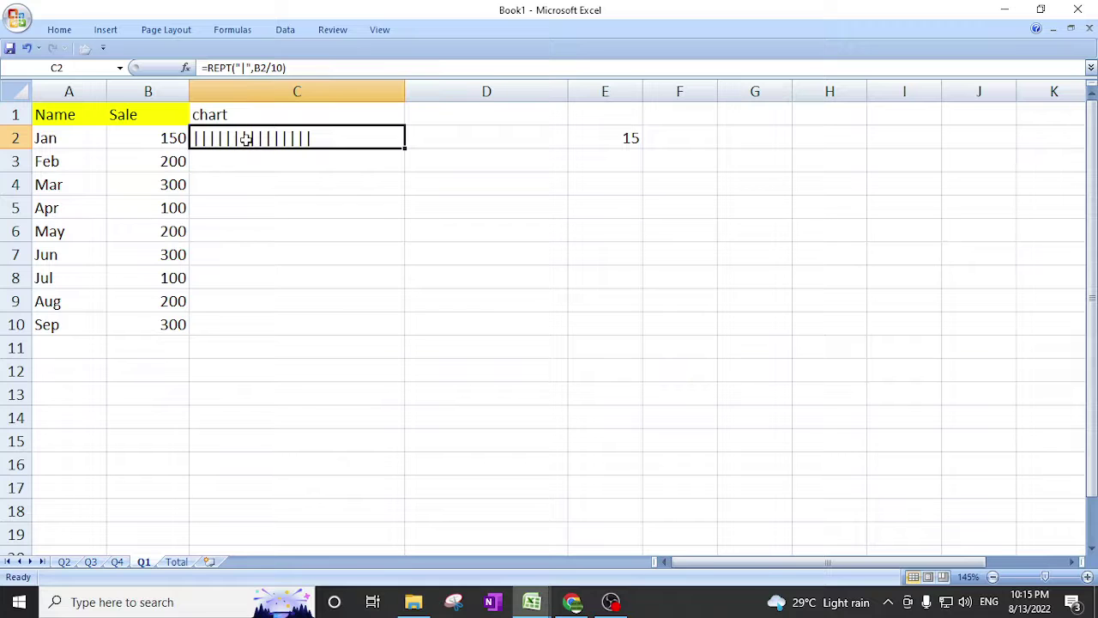
Open the Windows On-Screen Keyboard and reposition its window over the worksheet.
click(21, 609)
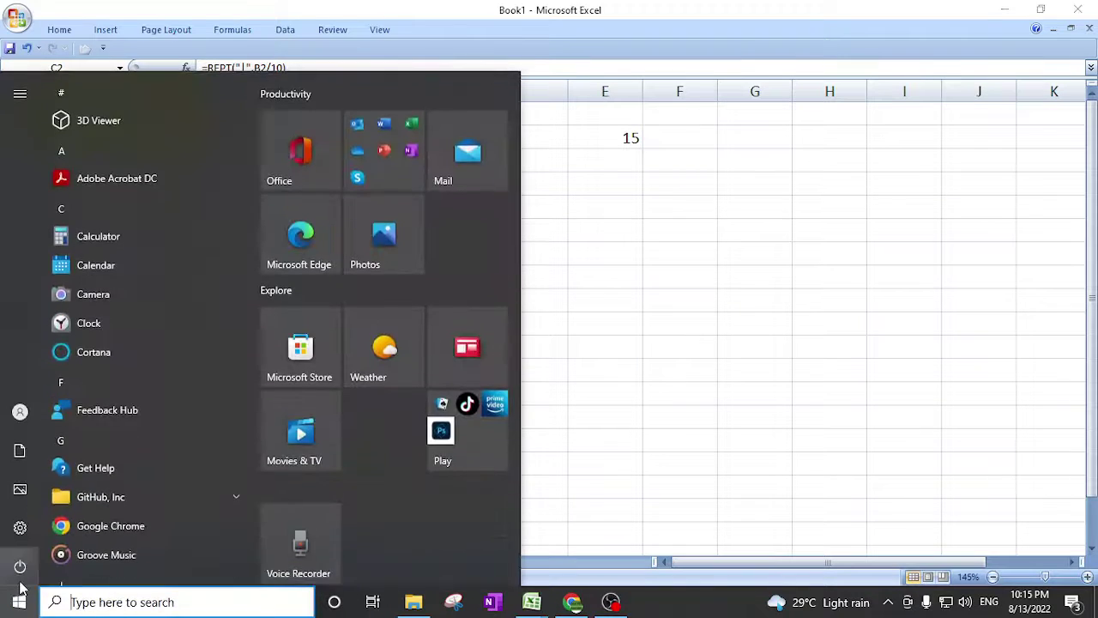
text(on)
key(Return)
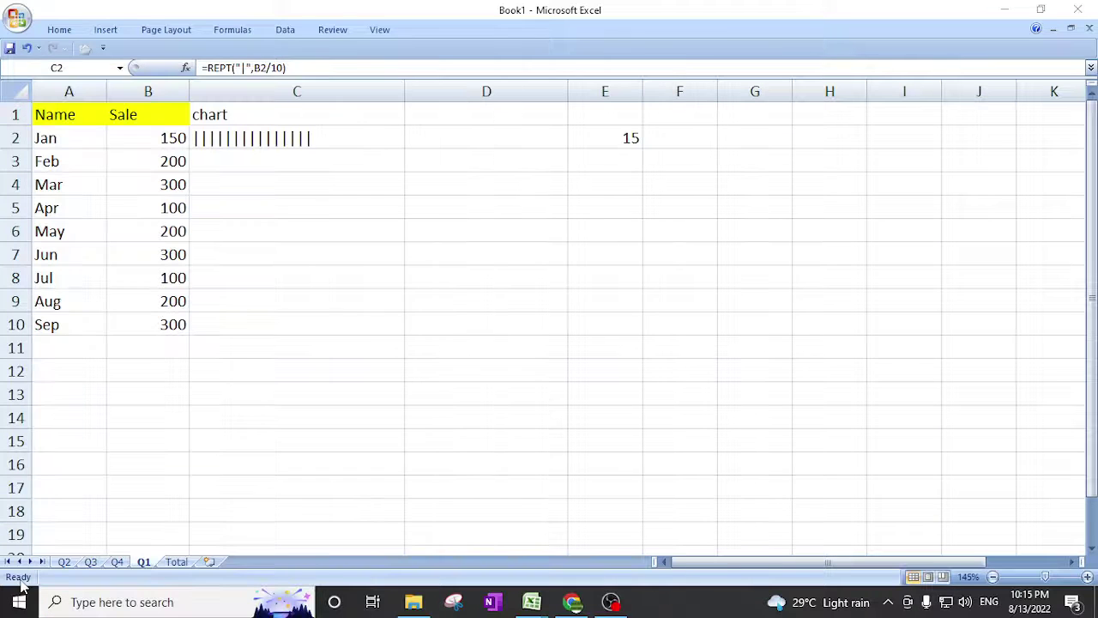
drag(498, 309, 359, 318)
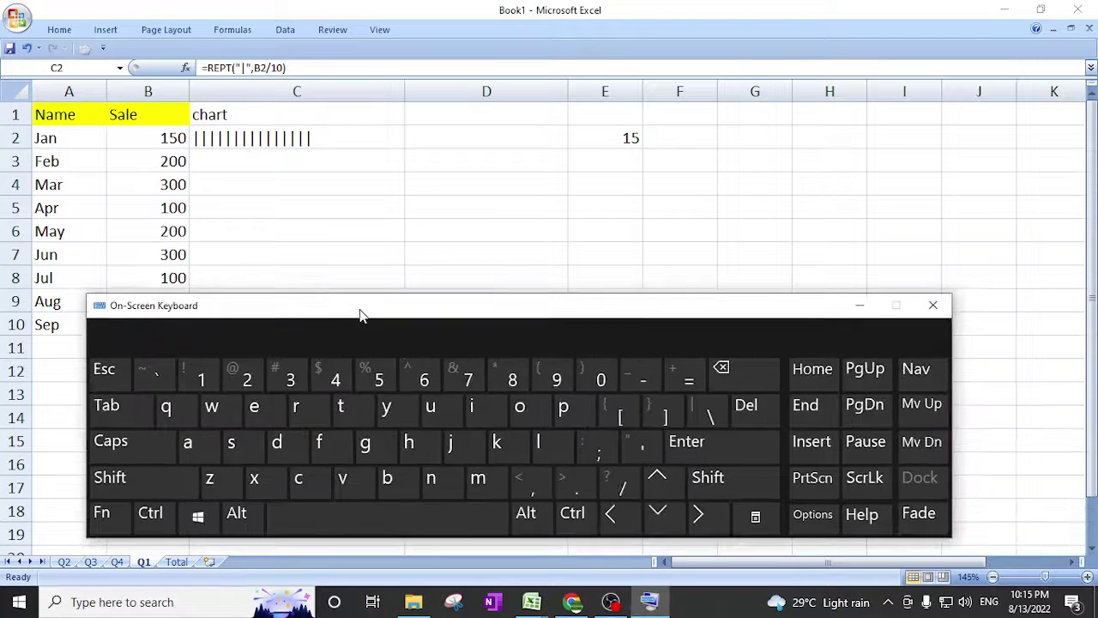
Enter the | character in F6 using the On-Screen Keyboard, and close the keyboard.
click(674, 230)
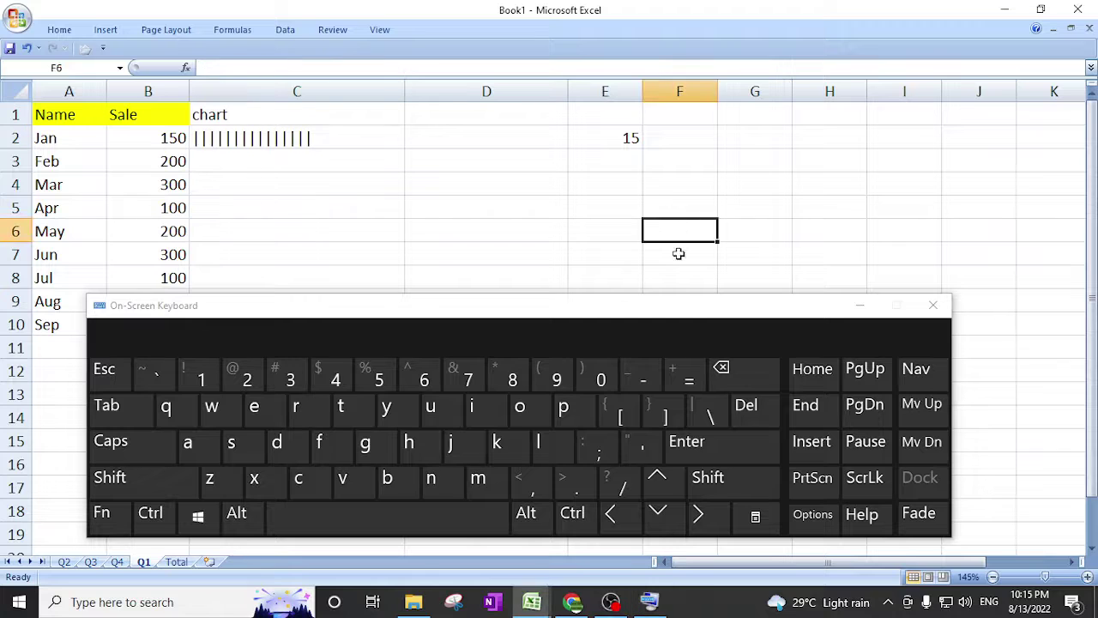
click(718, 482)
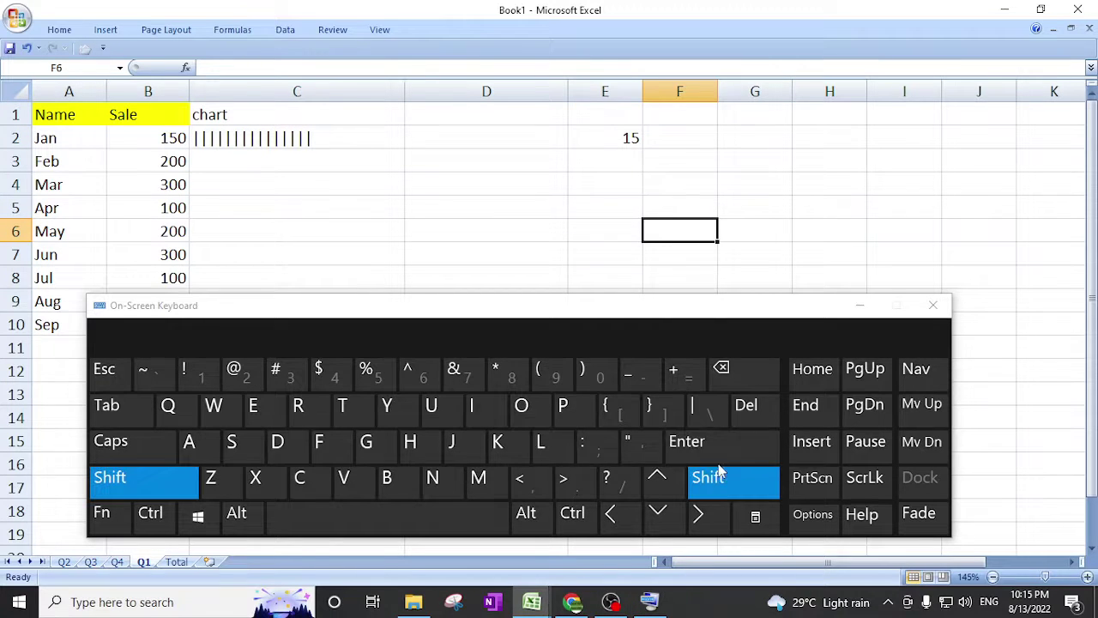
click(711, 415)
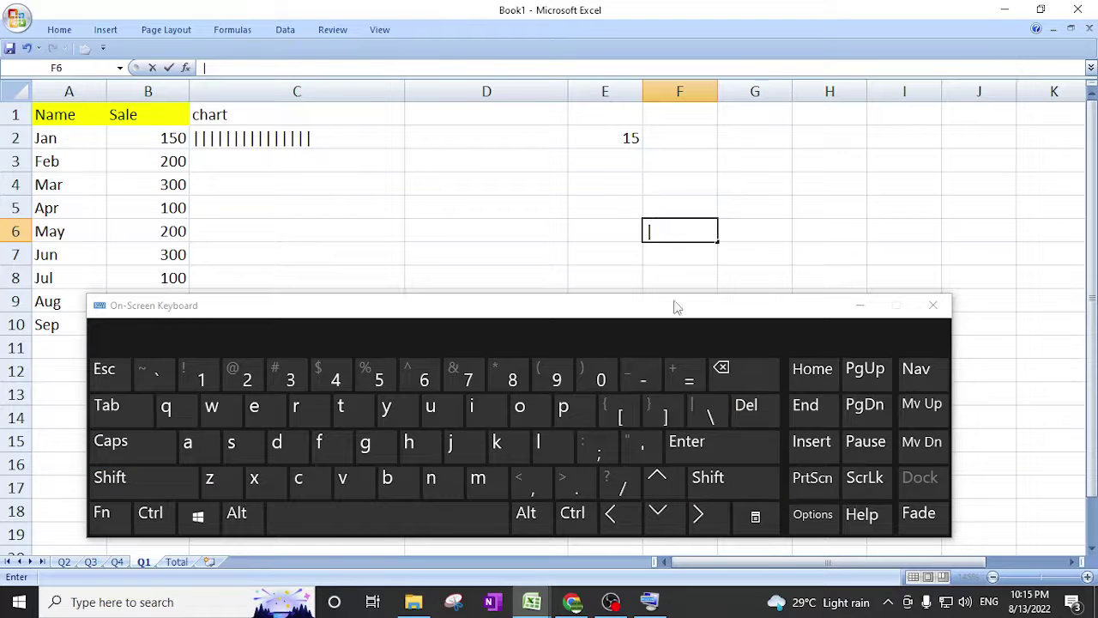
click(932, 305)
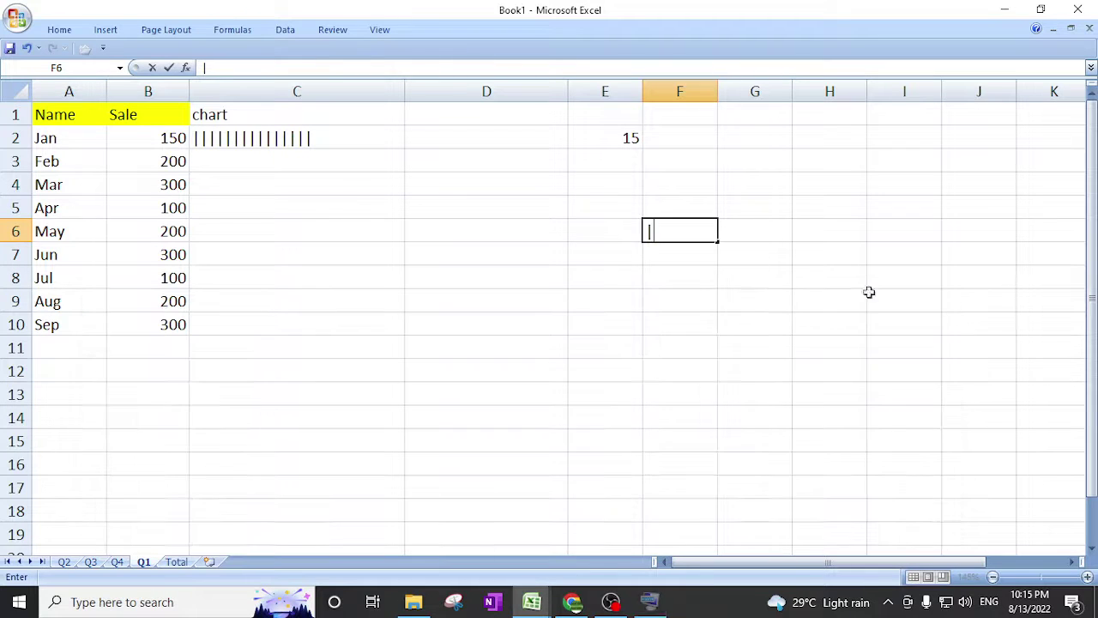
Fill the REPT formula from C2 down to C10 and widen the Sale column considerably.
click(228, 139)
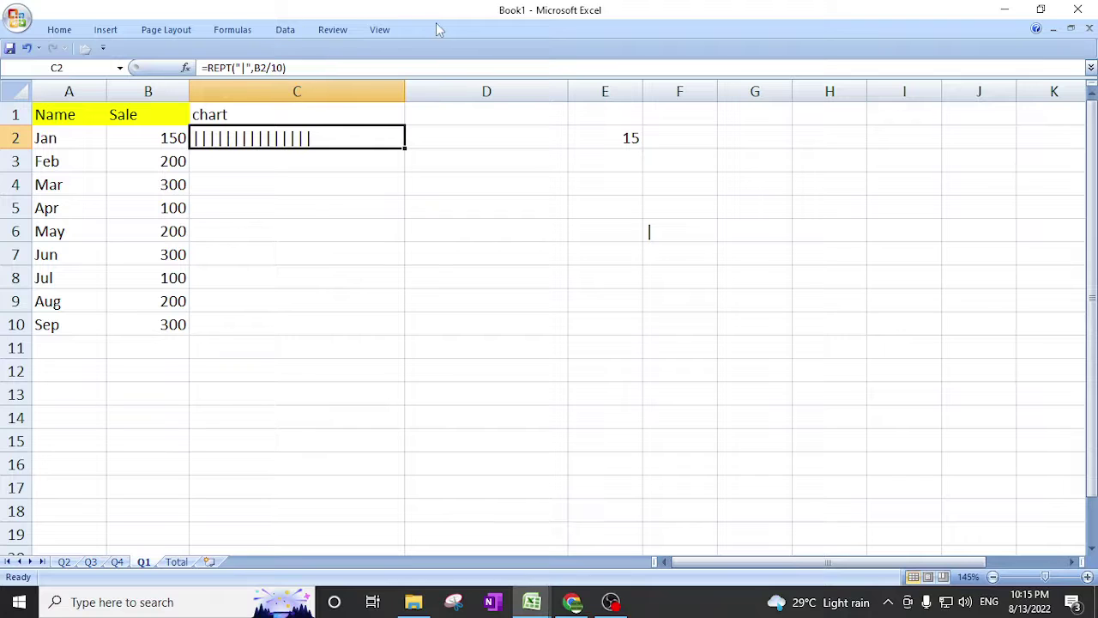
double_click(407, 145)
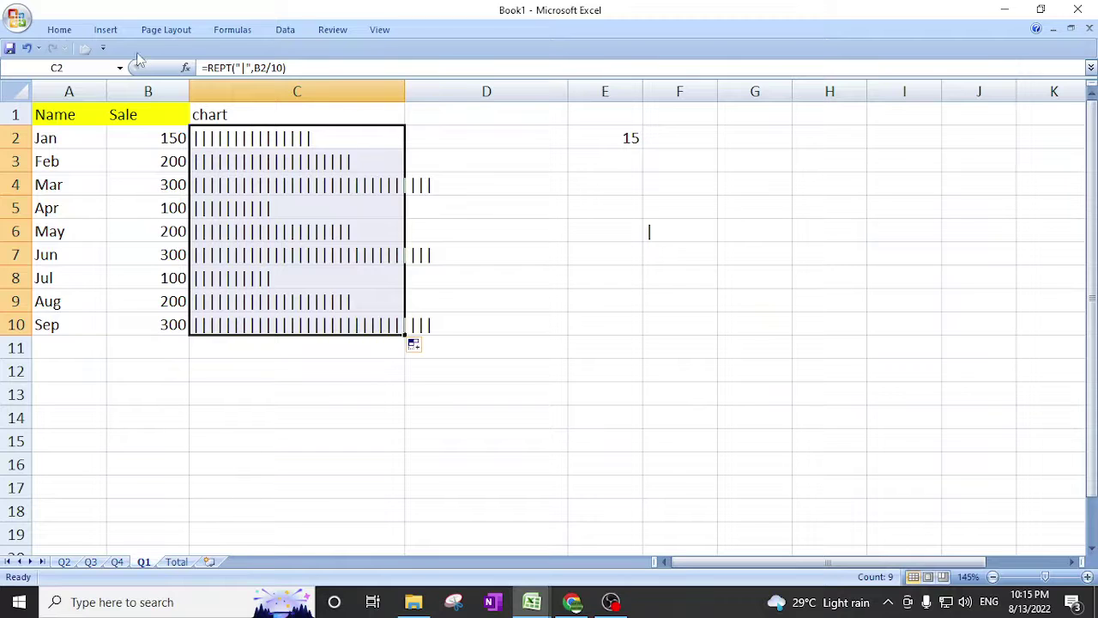
drag(190, 91, 465, 91)
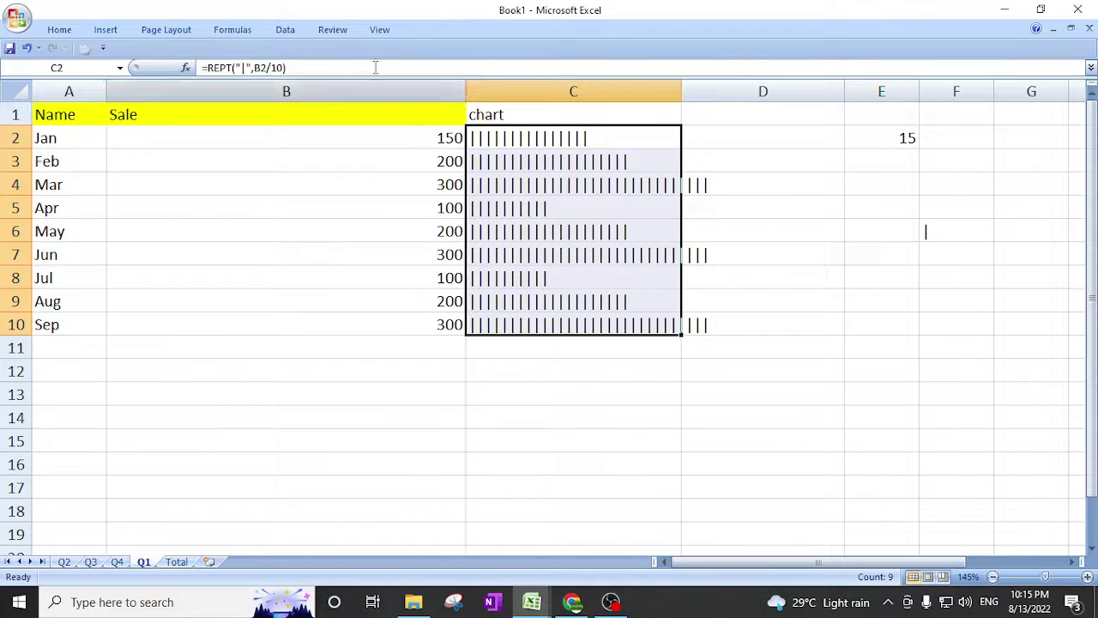
Preview several fonts on the chart cells C2:C10 and apply Arial Black.
click(60, 30)
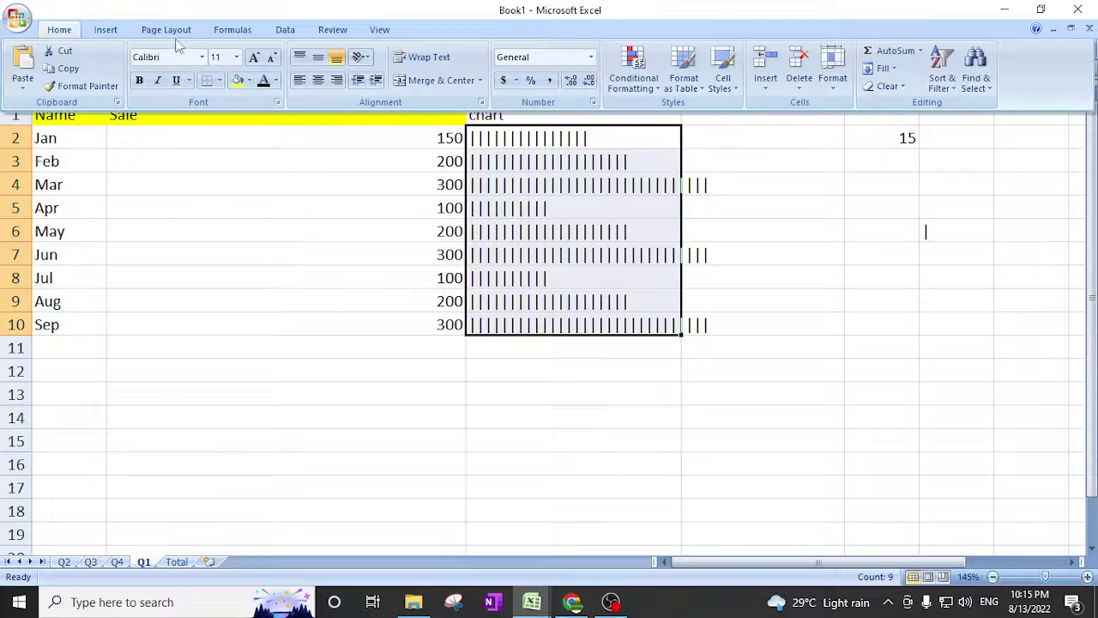
click(515, 144)
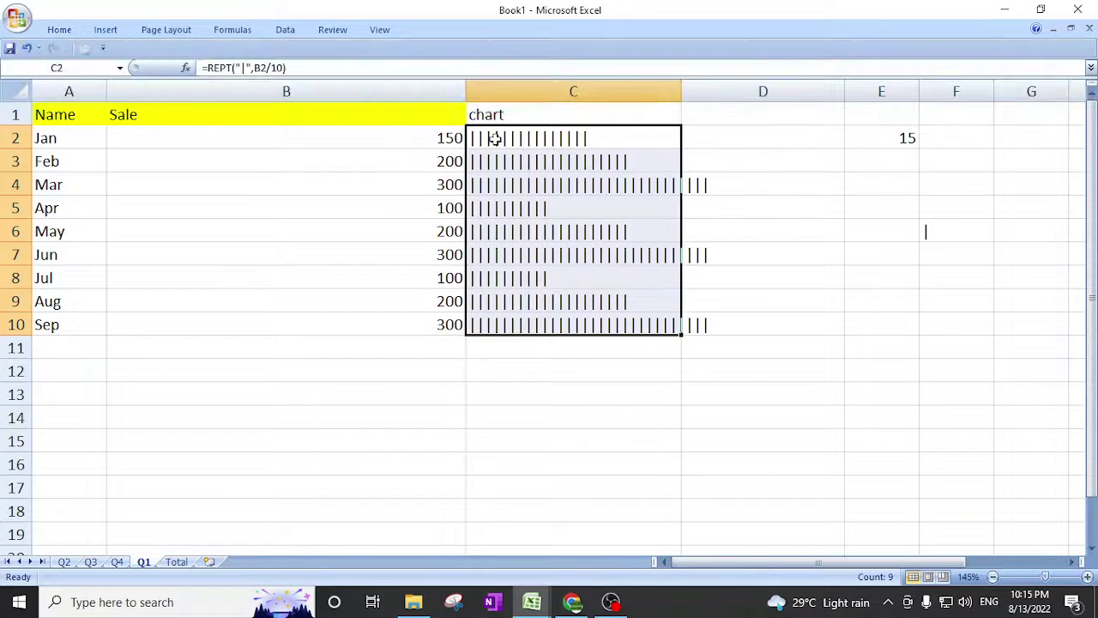
drag(489, 137, 625, 323)
click(69, 31)
click(202, 56)
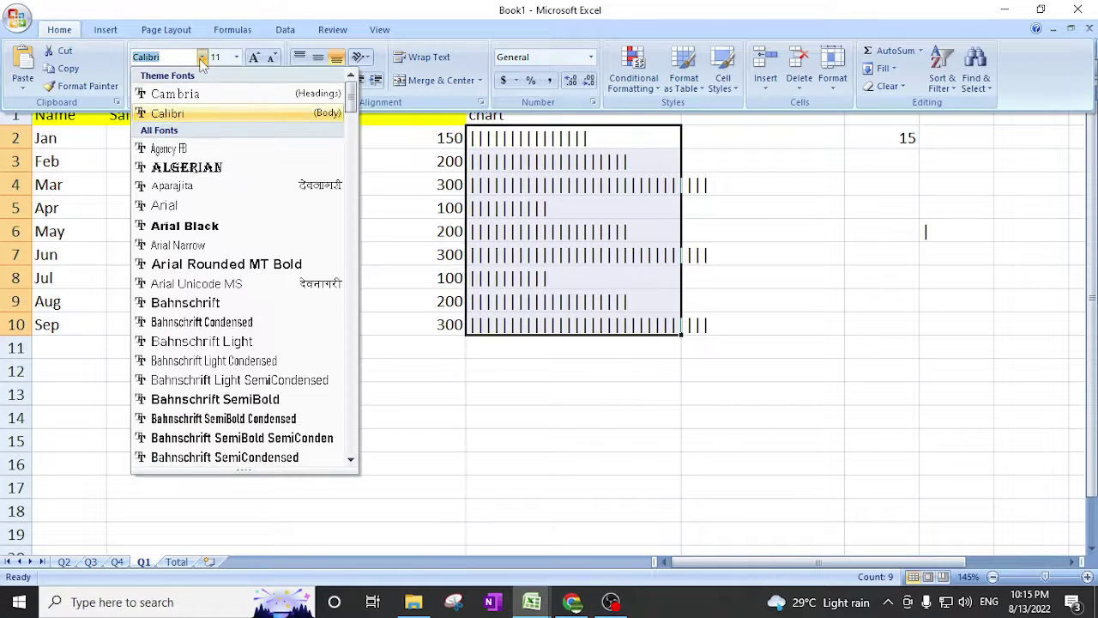
key(Down)
key(Down)
key(Down)
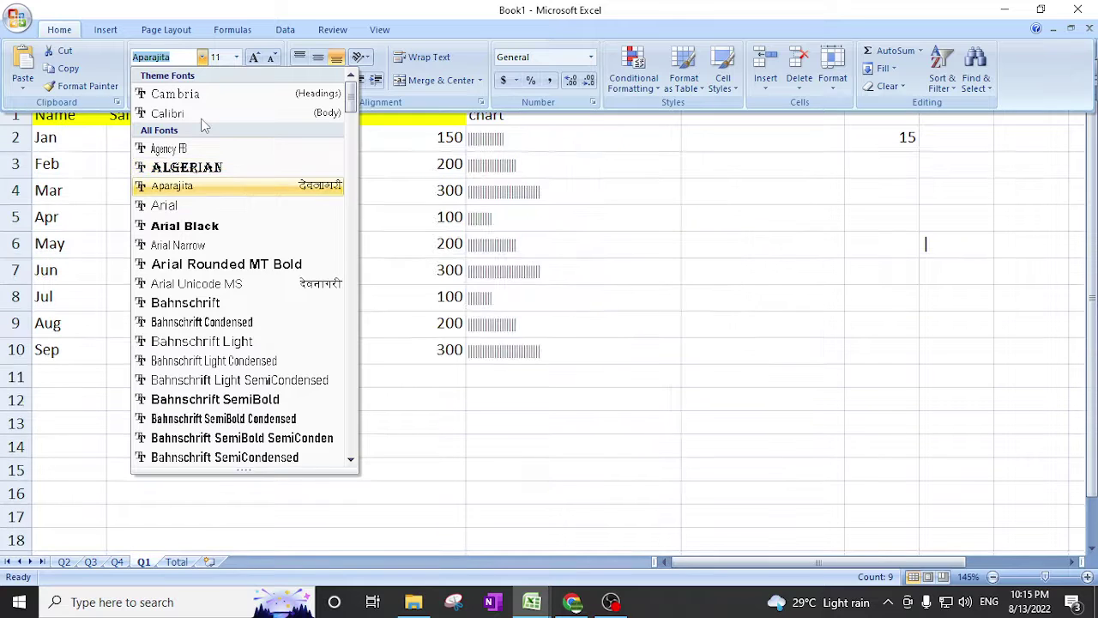
key(Down)
key(Down)
key(Down)
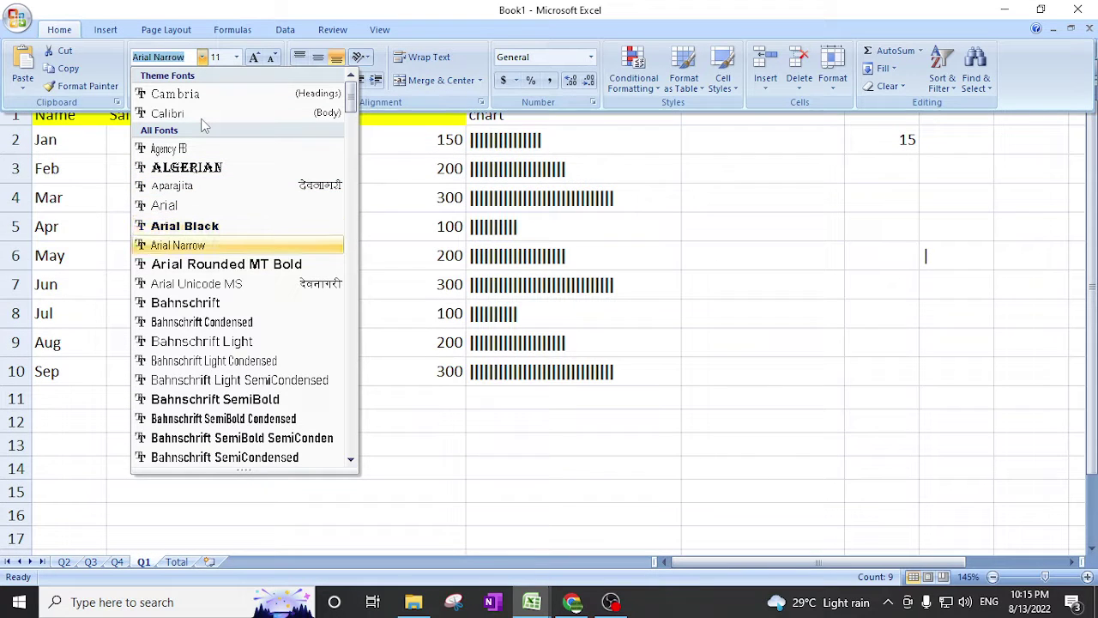
key(Up)
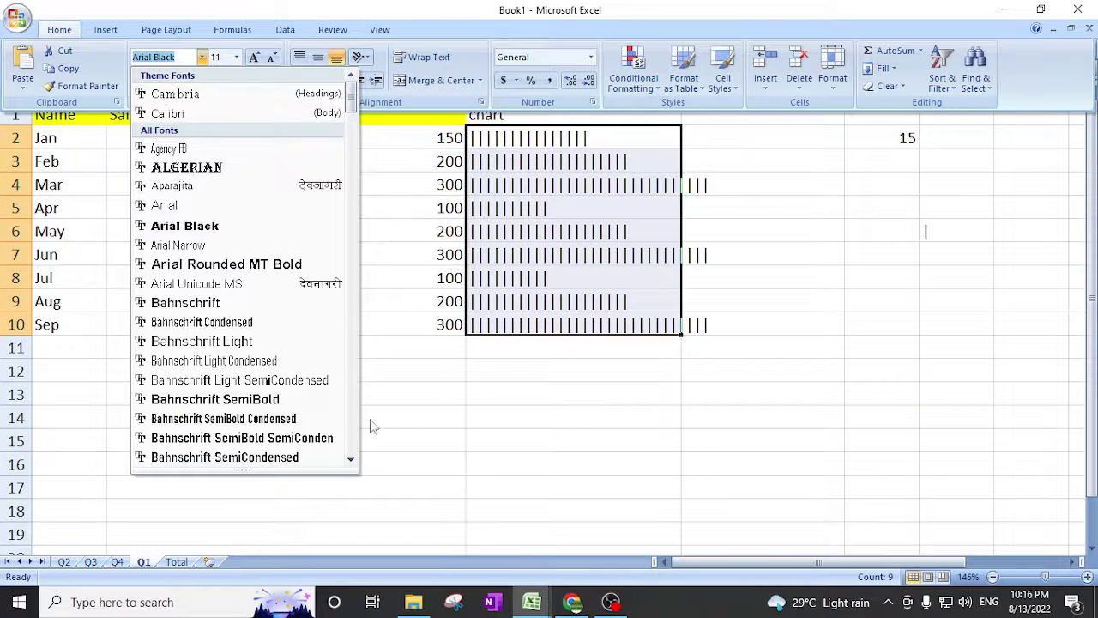
click(196, 226)
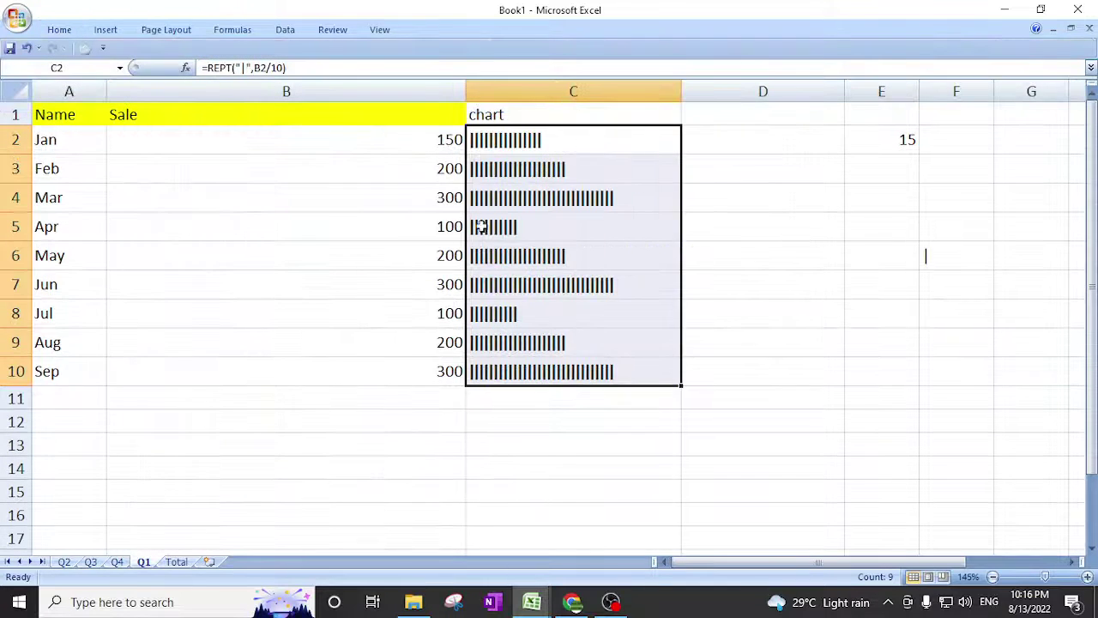
Change the Jan sale value in B2 to 500.
click(420, 145)
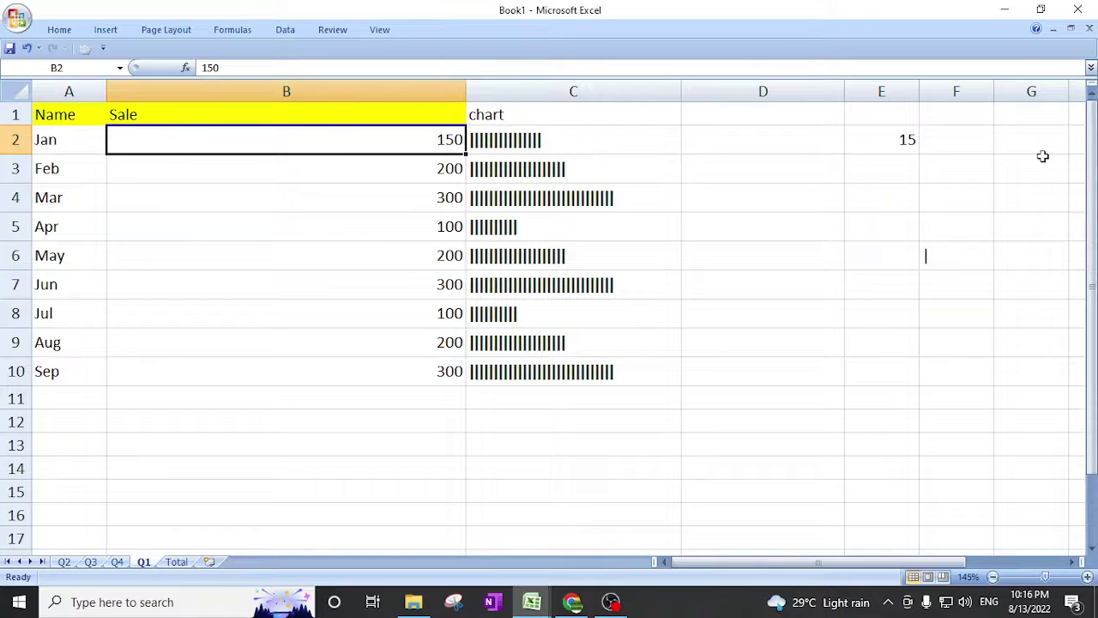
text(500)
key(Return)
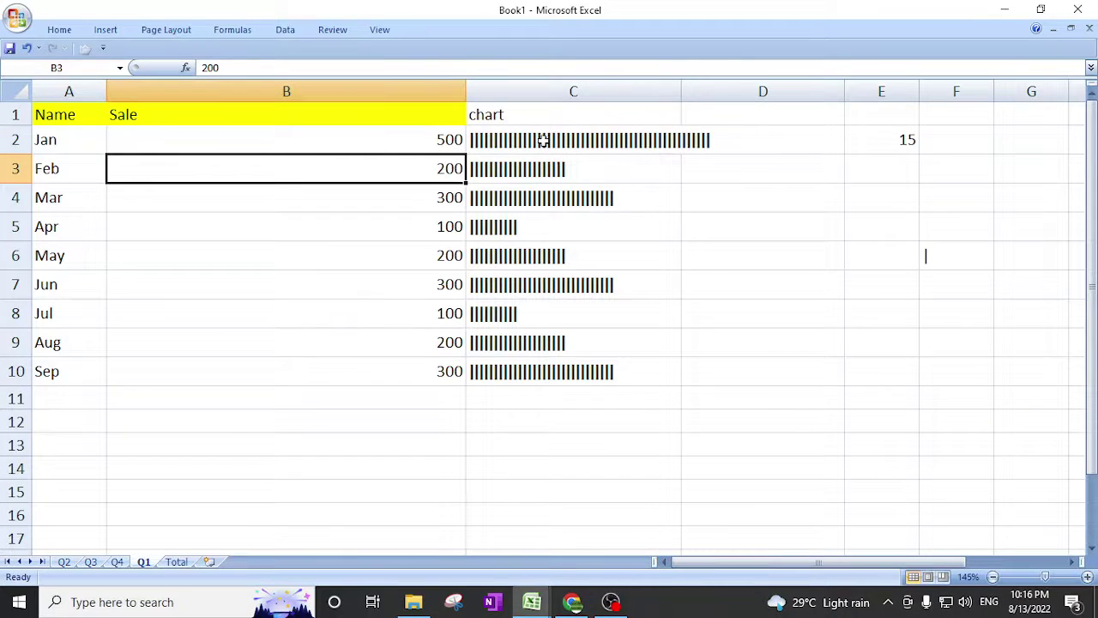
Change the font of the chart cells C2:C10 to Britannic Bold and narrow the Sale column considerably.
drag(543, 140, 545, 369)
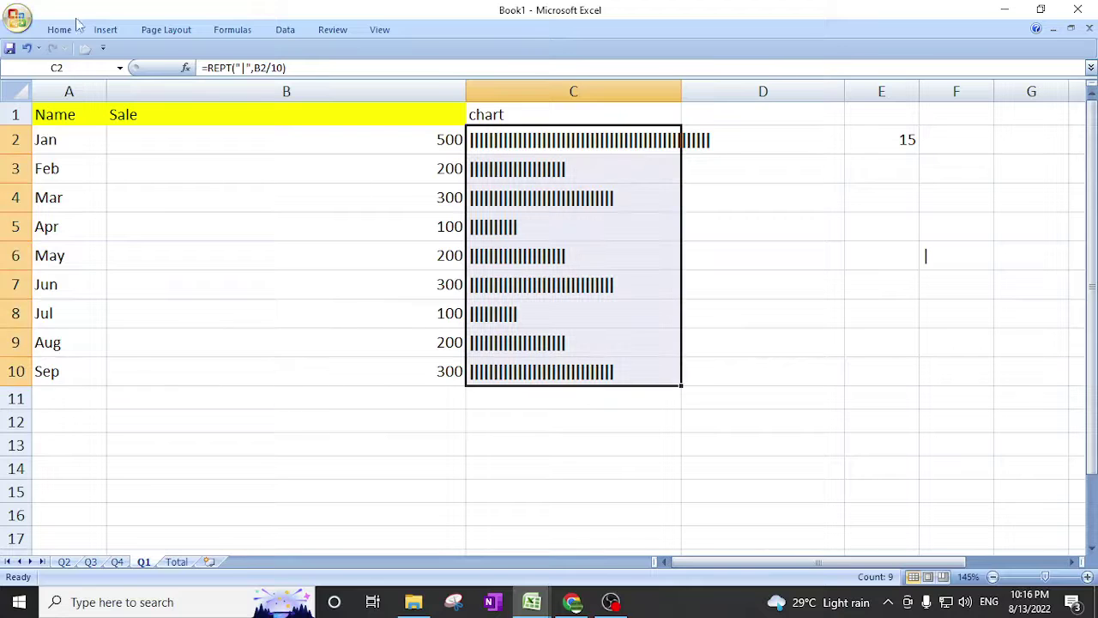
click(76, 24)
click(201, 57)
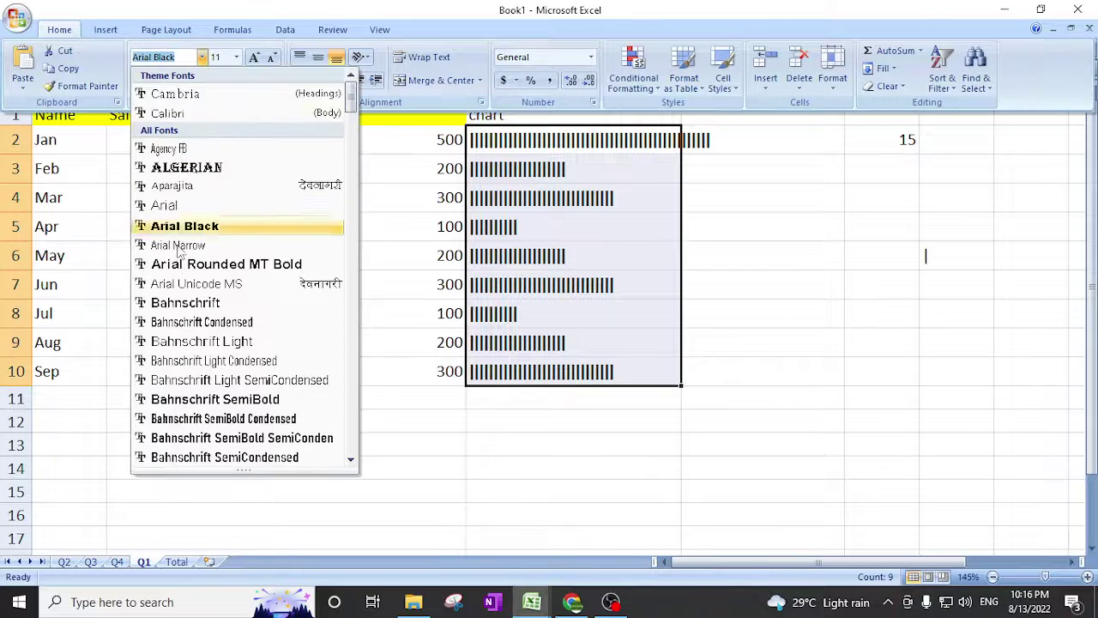
scroll(188, 321, down, 5)
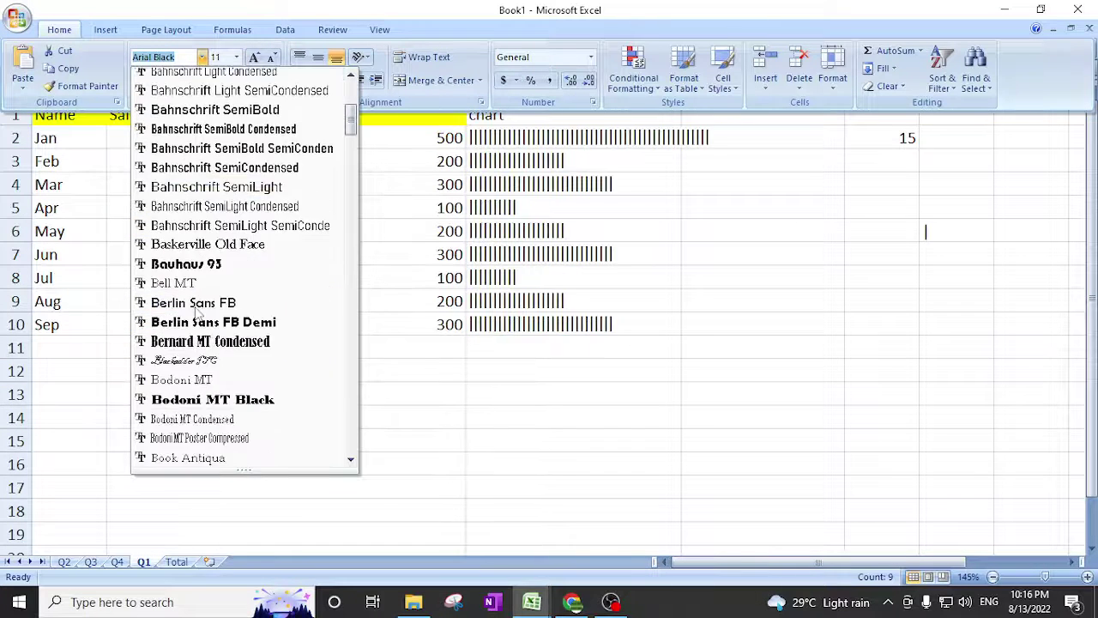
scroll(227, 300, down, 2)
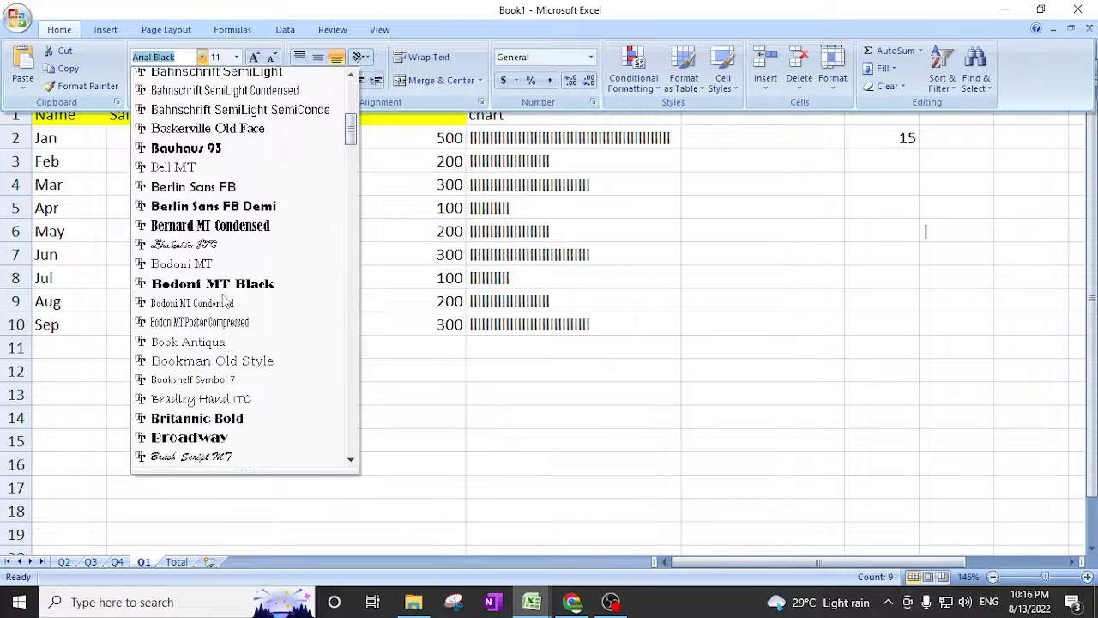
scroll(227, 300, down, 2)
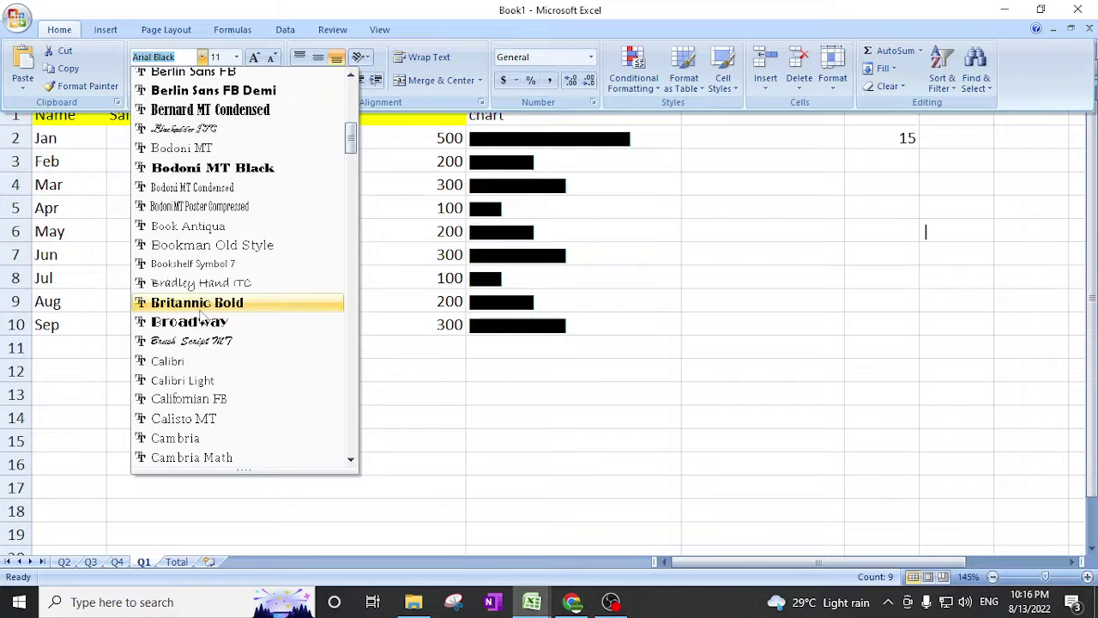
click(201, 308)
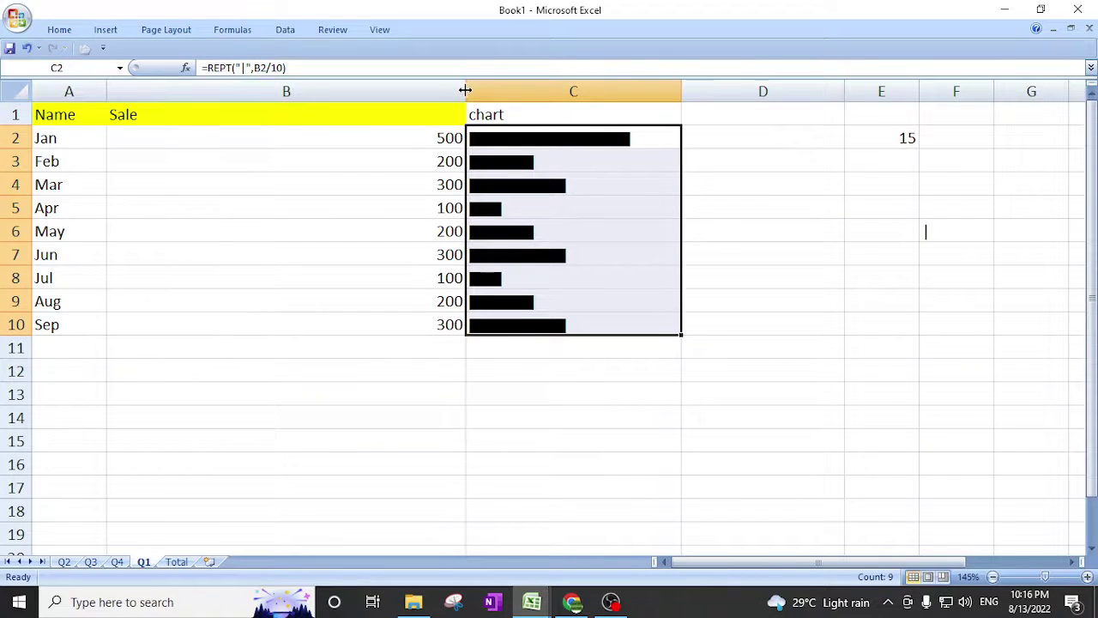
drag(465, 90, 221, 114)
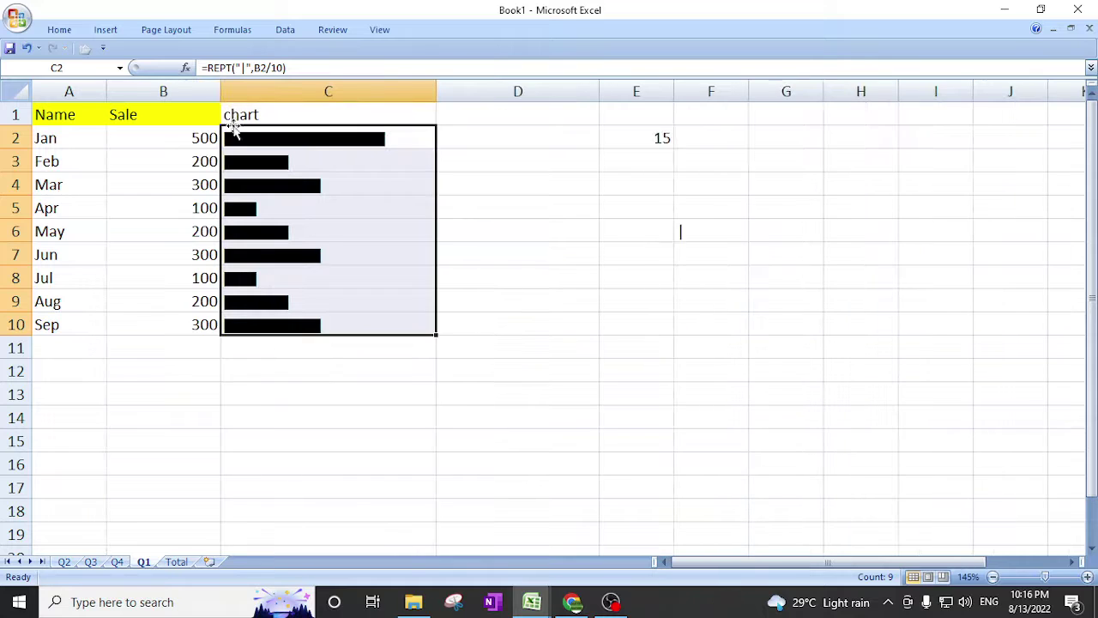
Try 10 as the May sale value in B6, and set it to 150.
click(177, 147)
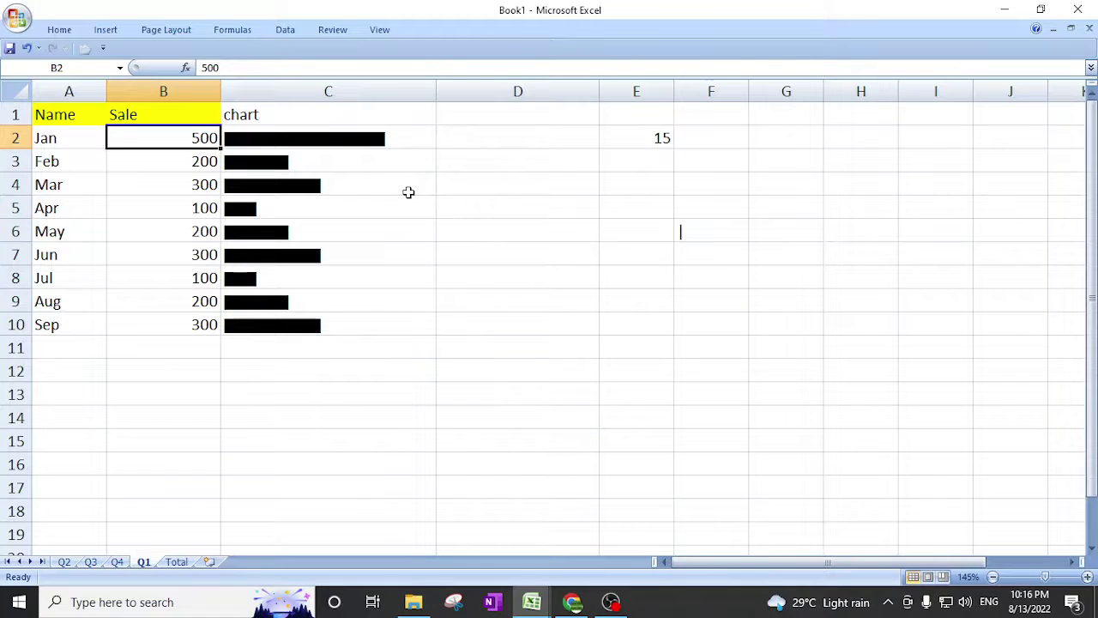
click(181, 228)
text(10)
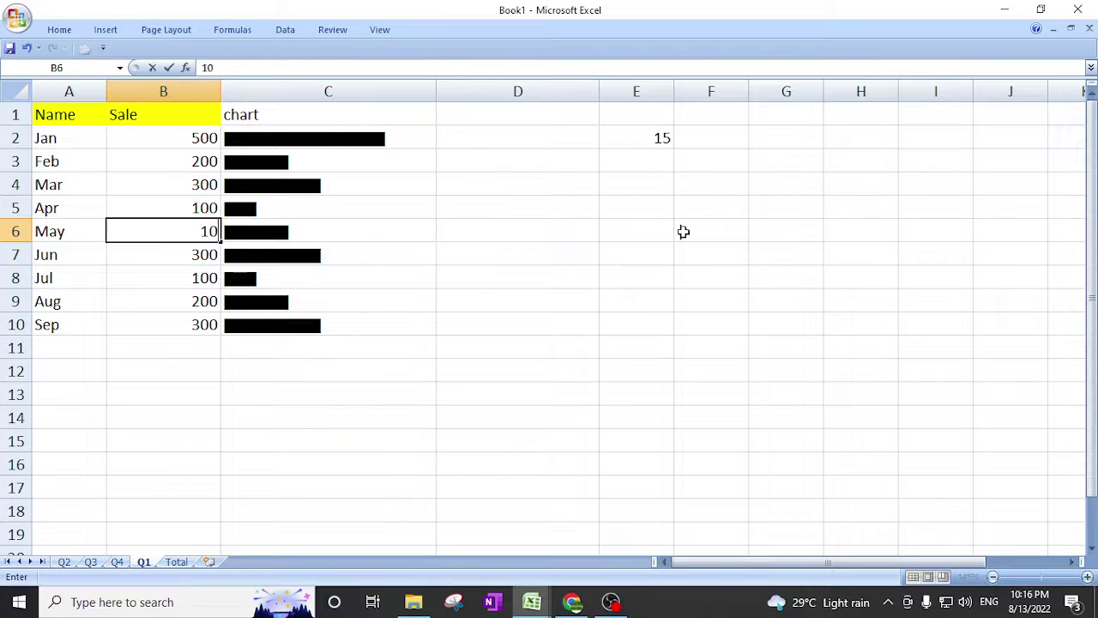
key(Return)
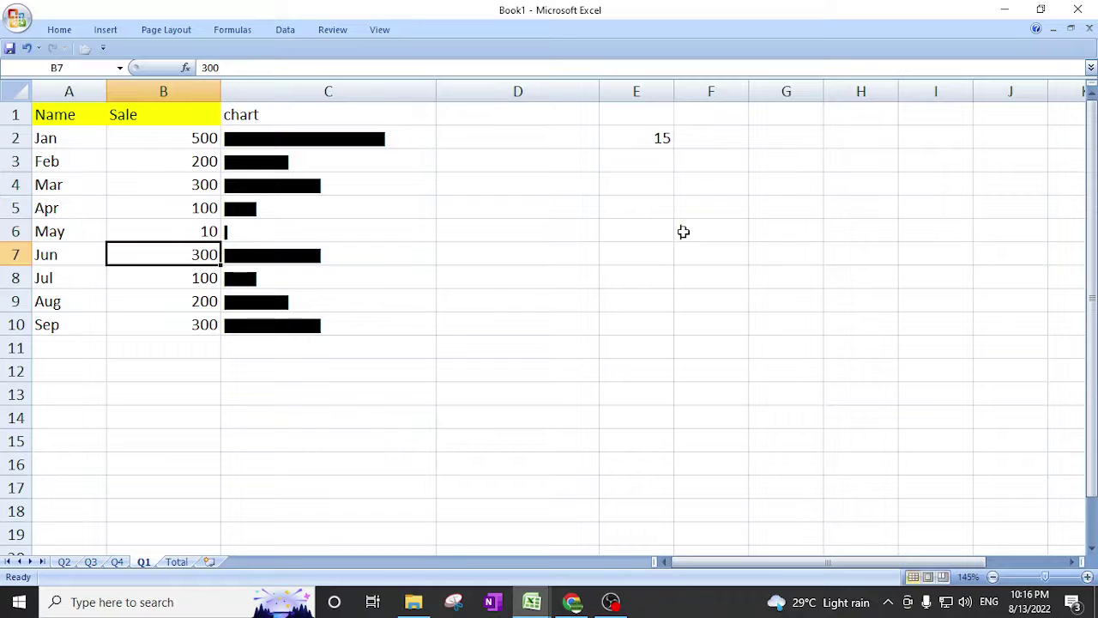
click(199, 231)
text(150)
key(Return)
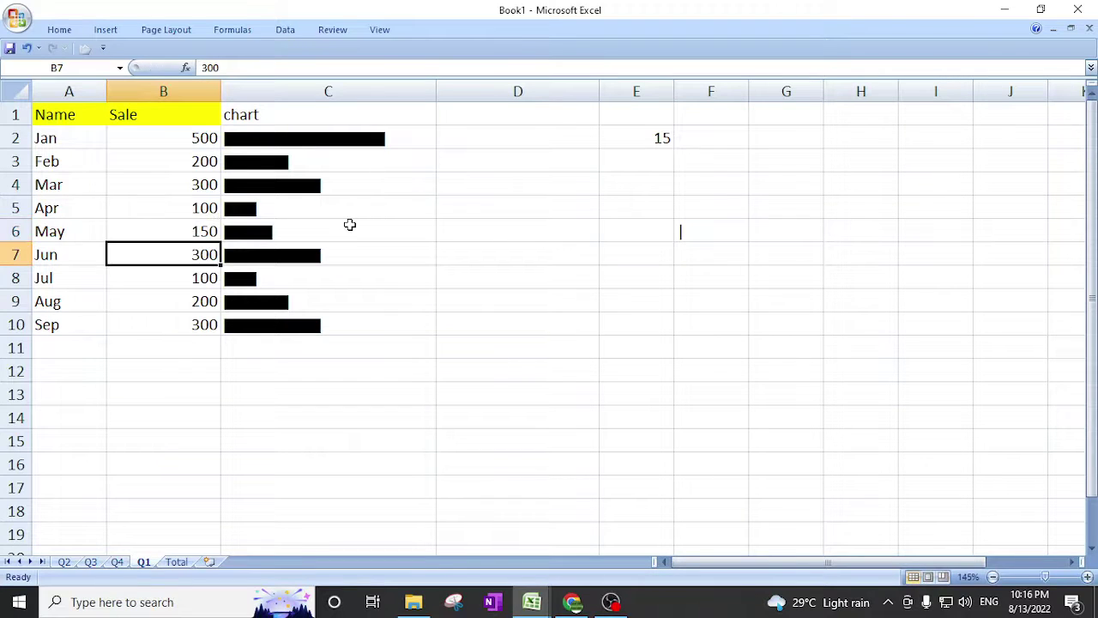
Set the font color of the Jan bar in C2 to green and of the Sep bar in C10 to red.
click(265, 136)
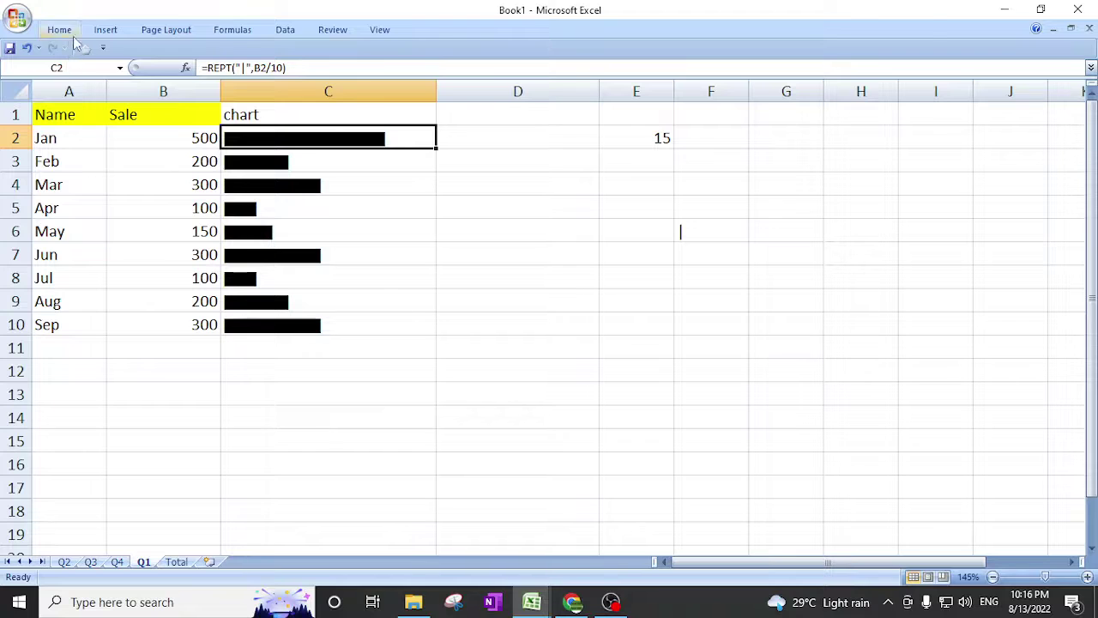
click(61, 31)
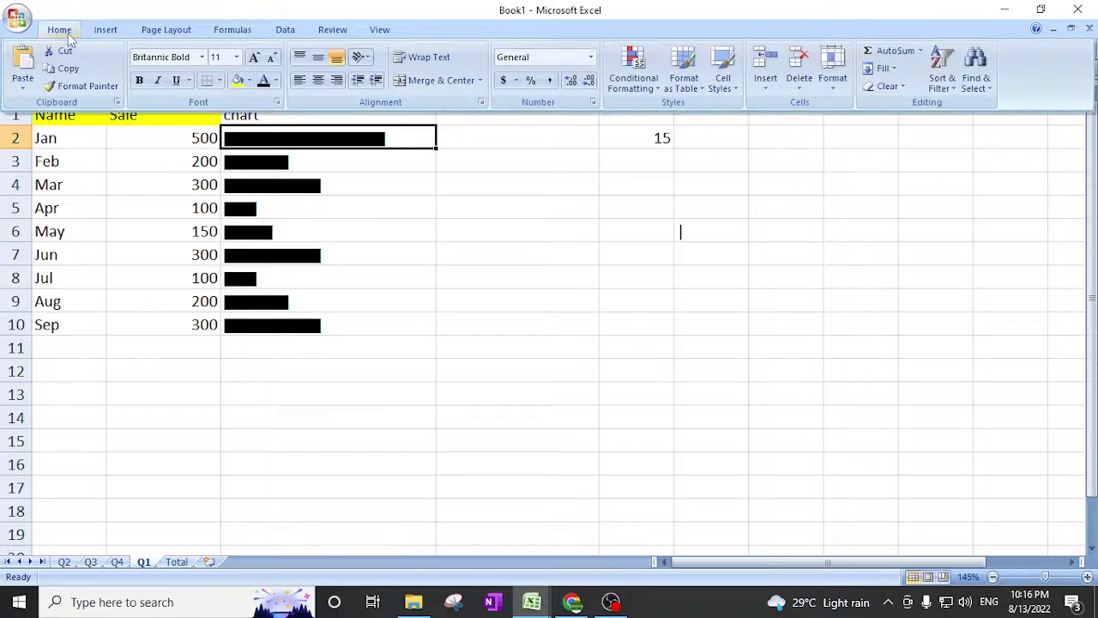
click(276, 81)
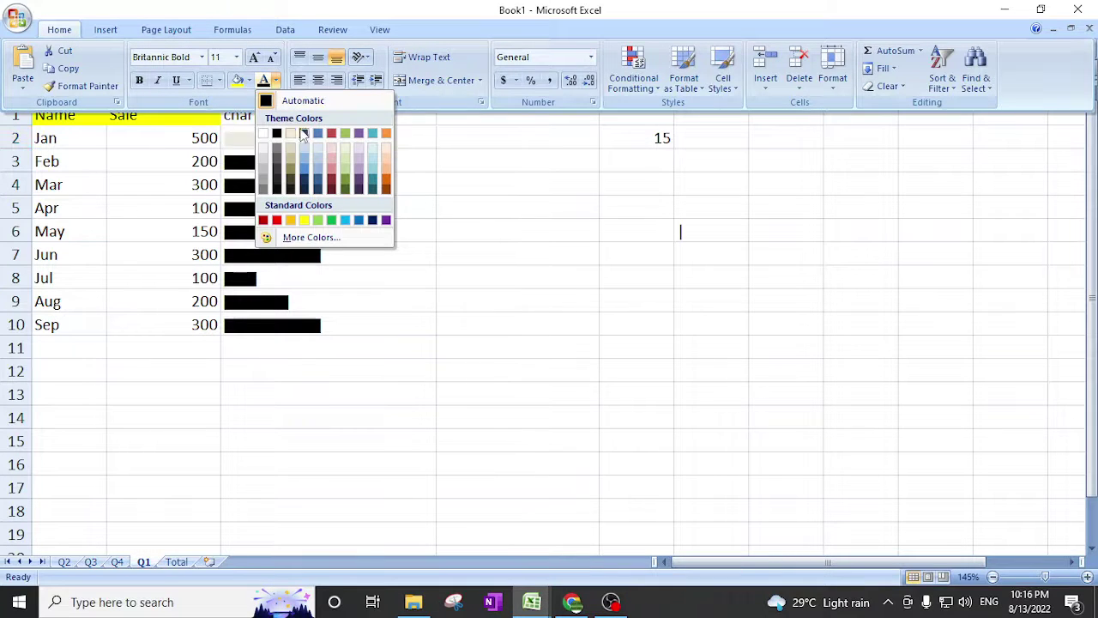
click(332, 220)
click(282, 326)
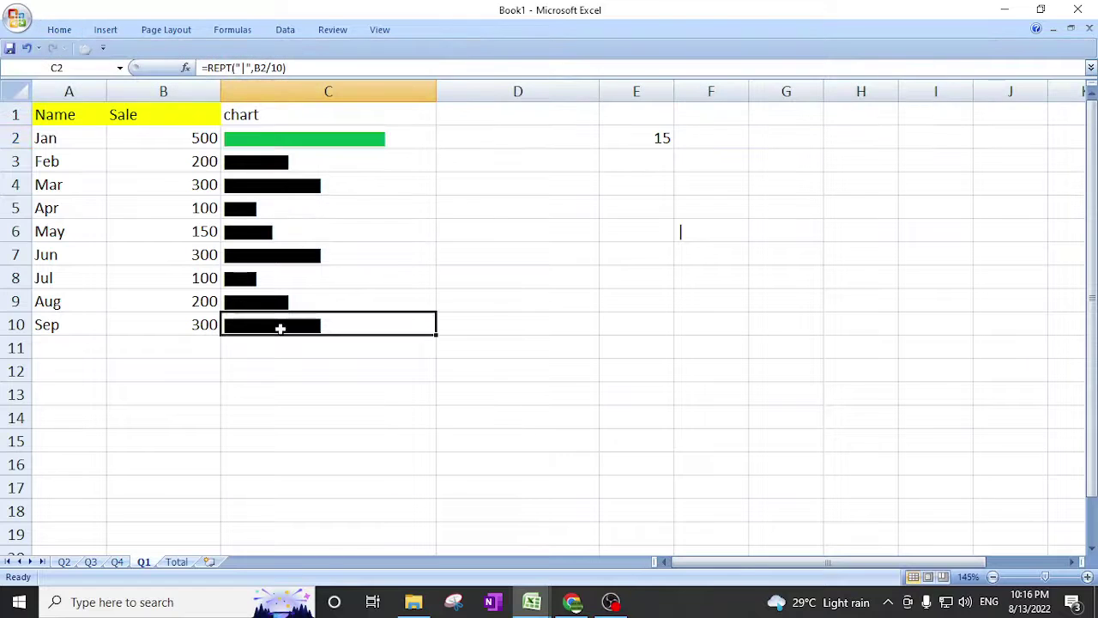
click(59, 30)
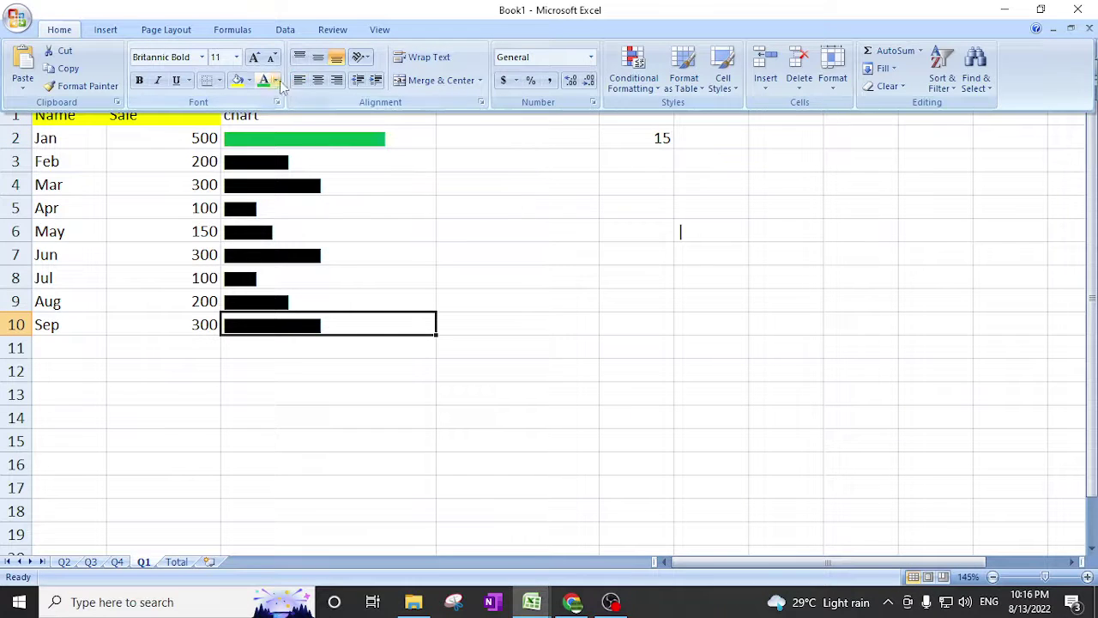
click(276, 81)
click(276, 220)
Try red on the Apr bar in C5, and set its font color to dark blue.
click(240, 206)
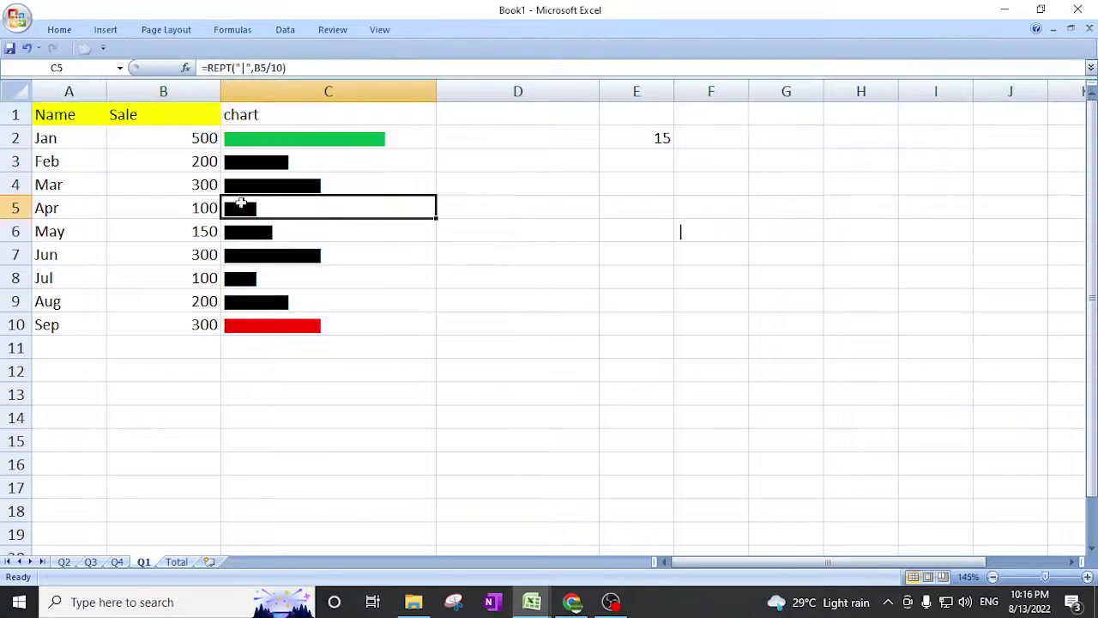
click(59, 30)
click(264, 81)
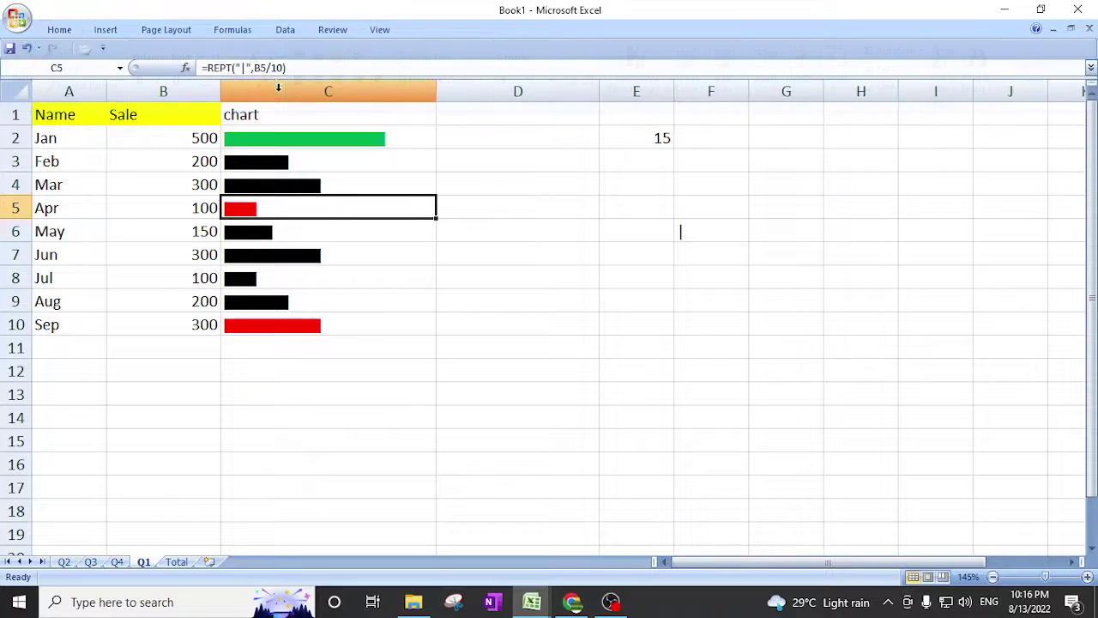
click(57, 31)
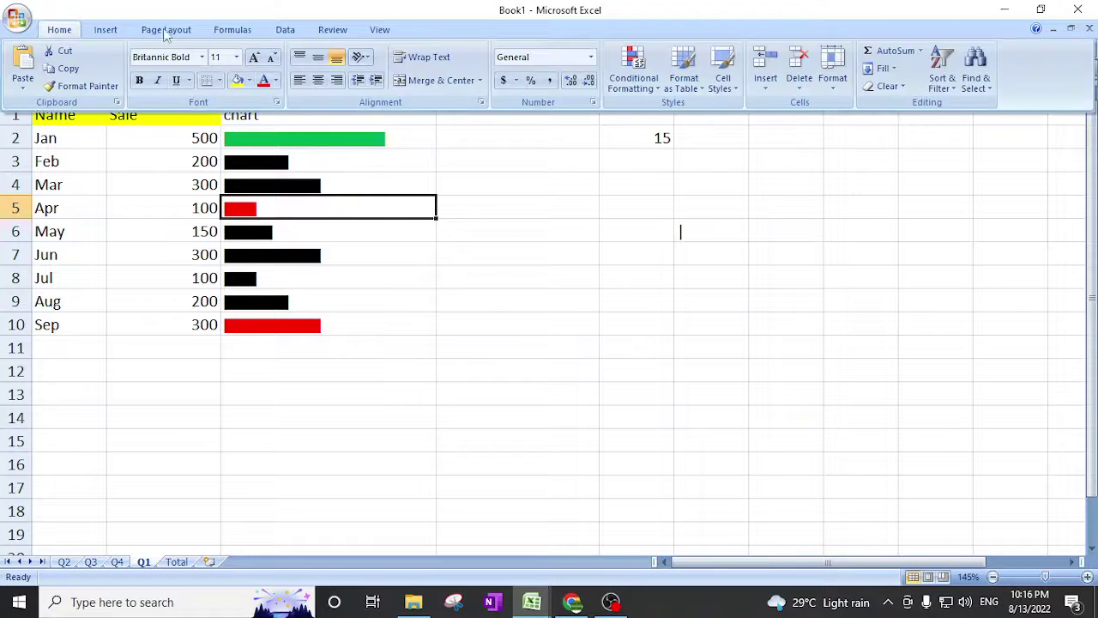
click(275, 80)
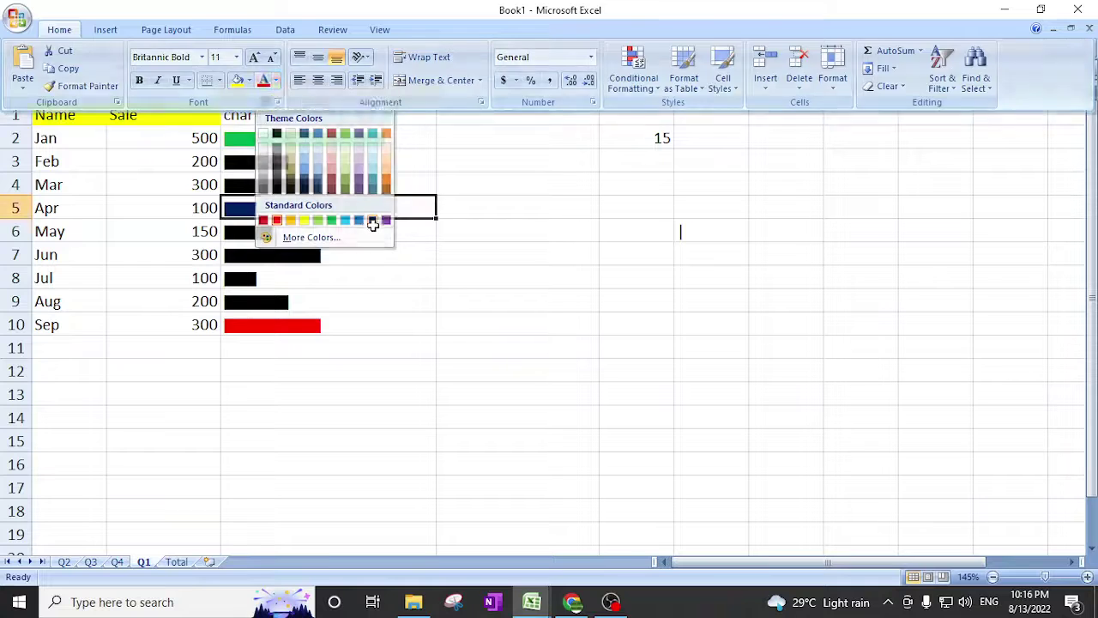
click(374, 223)
Set the font color of the Jun bar in C7 to dark orange and of the Mar bar in C4 to light blue.
click(274, 257)
click(59, 30)
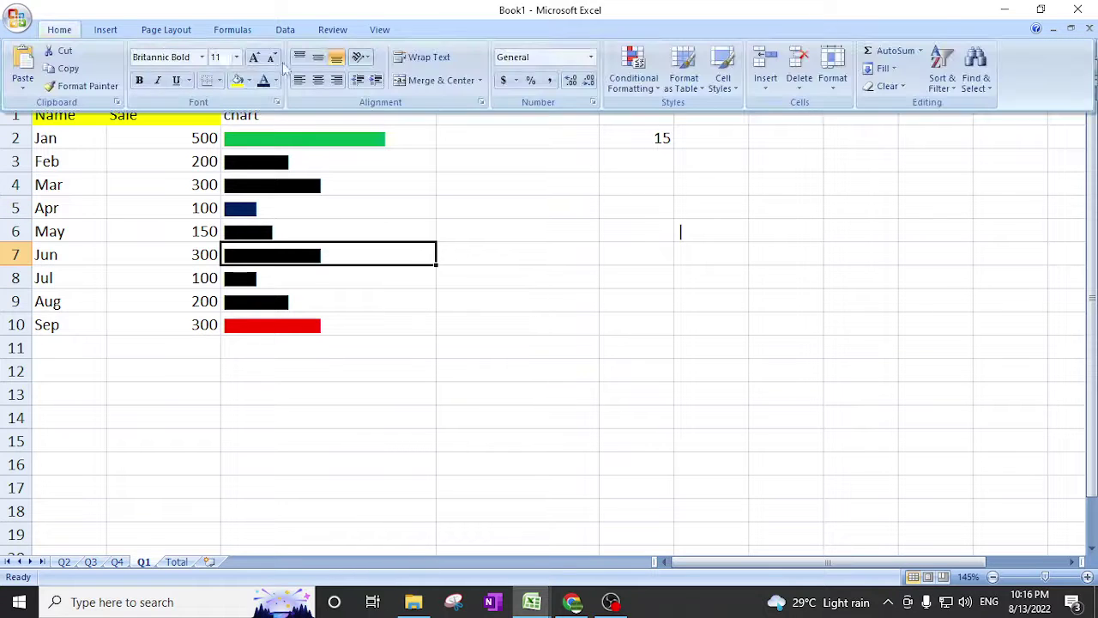
click(275, 81)
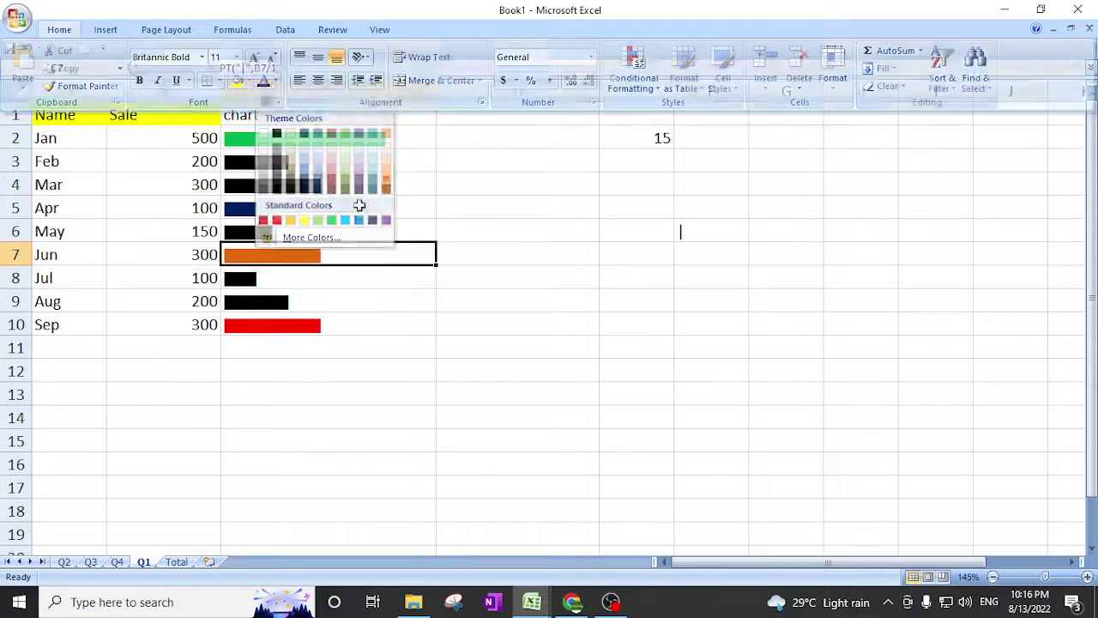
click(384, 190)
click(269, 181)
click(69, 32)
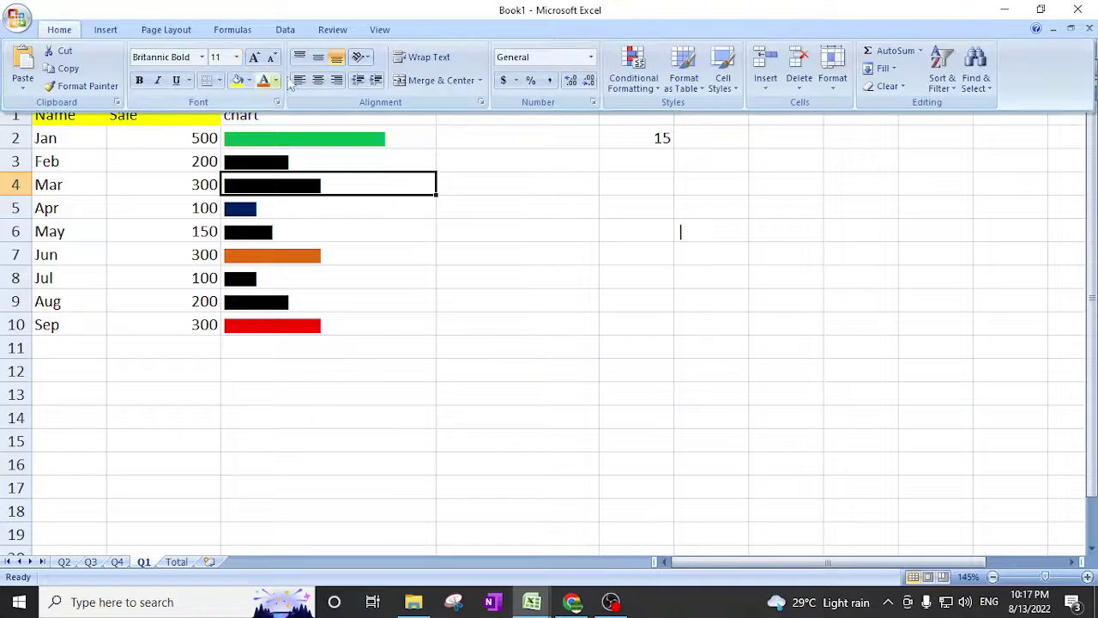
click(275, 80)
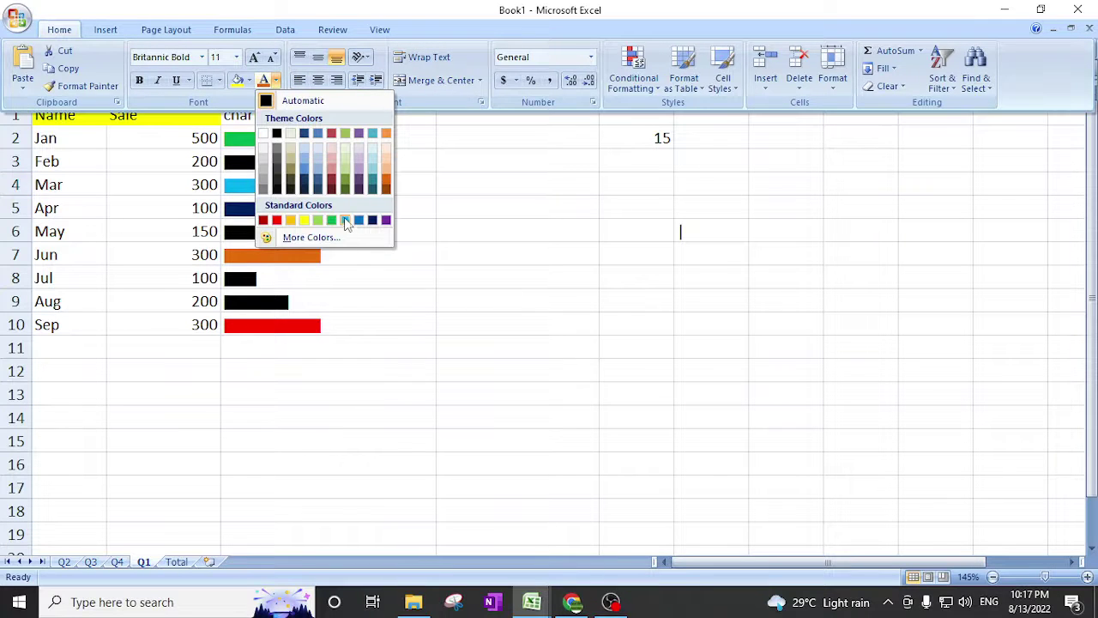
click(345, 220)
click(385, 372)
Change the Jan sale value in B2 to 100.
click(200, 146)
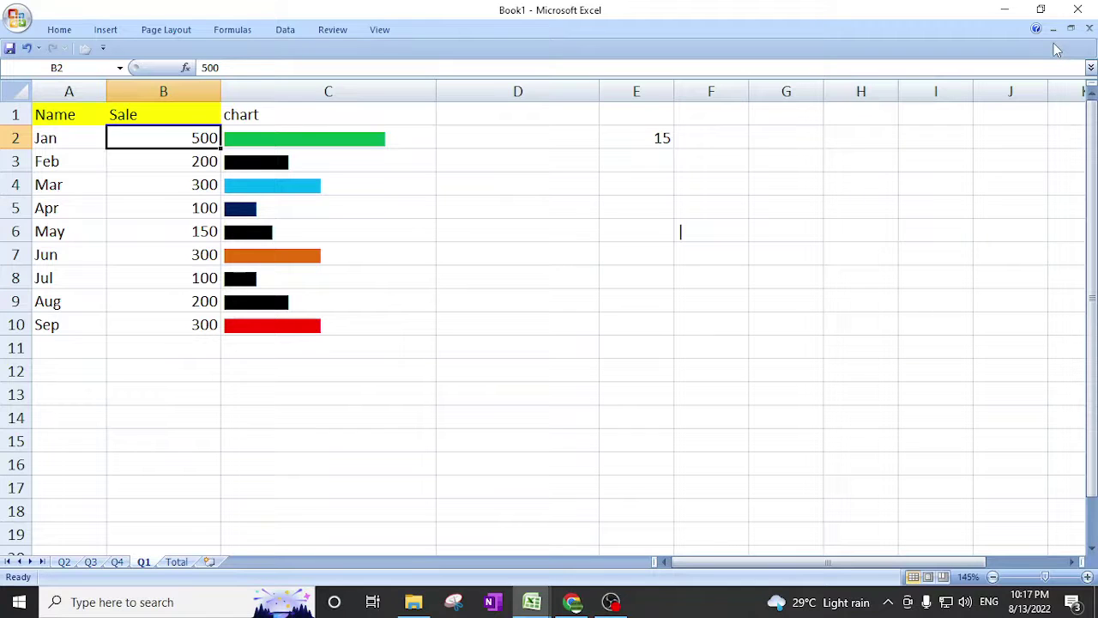
text(100)
key(Return)
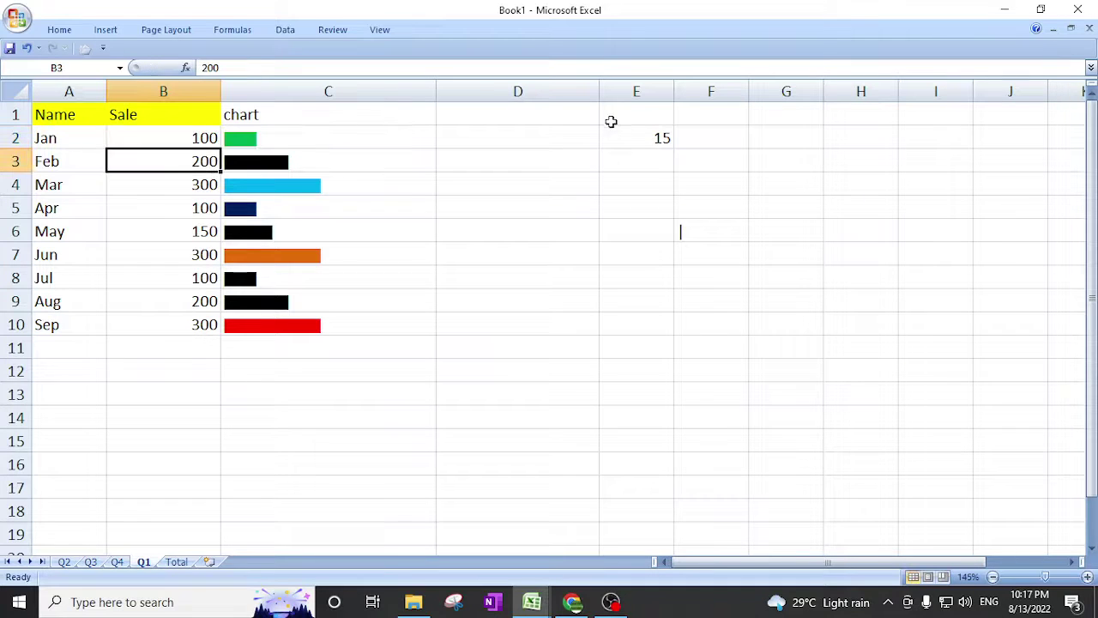
Try 10000 as the Aug sale value in B9, and set it to 500.
click(163, 295)
text(10000)
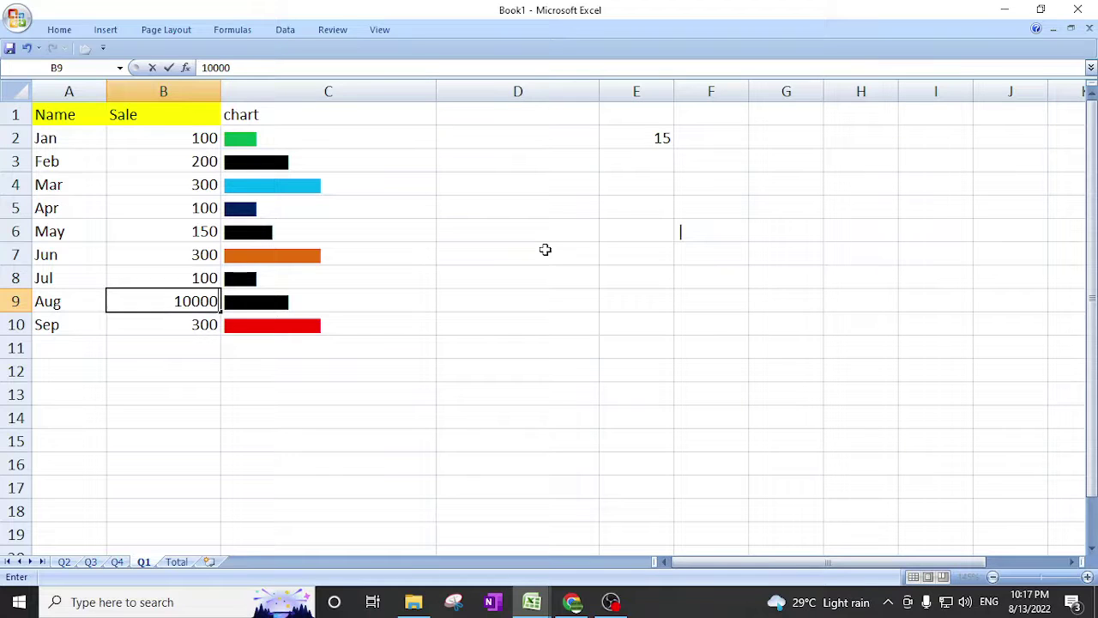
key(Return)
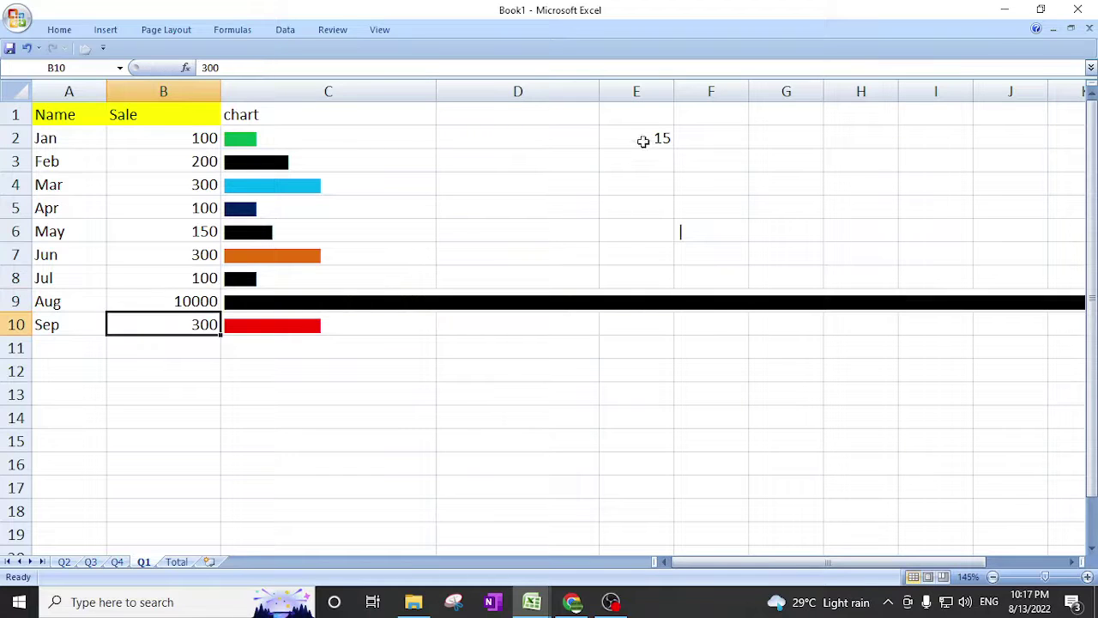
click(189, 302)
text(500)
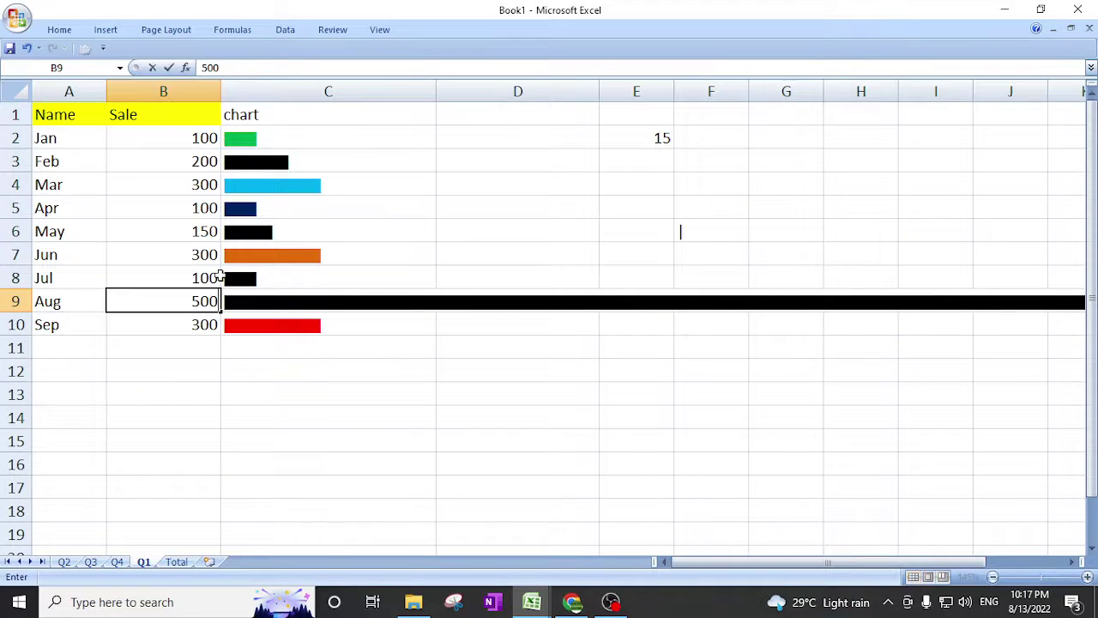
key(Return)
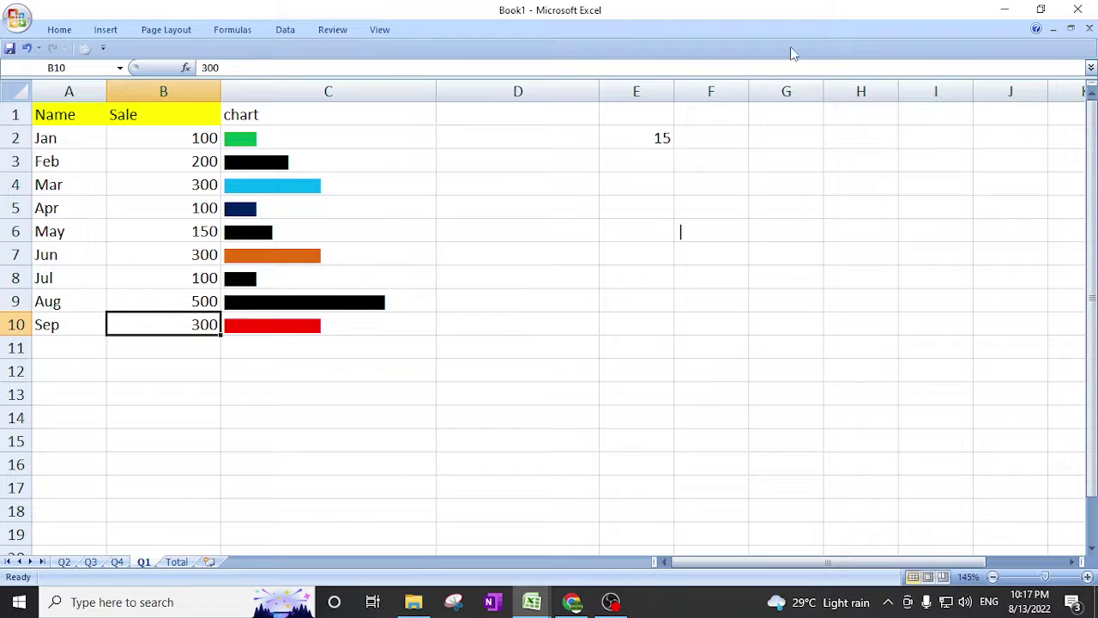
Enter =REPT("|",B2/10) in E2 and fill the formula down to E11.
click(652, 141)
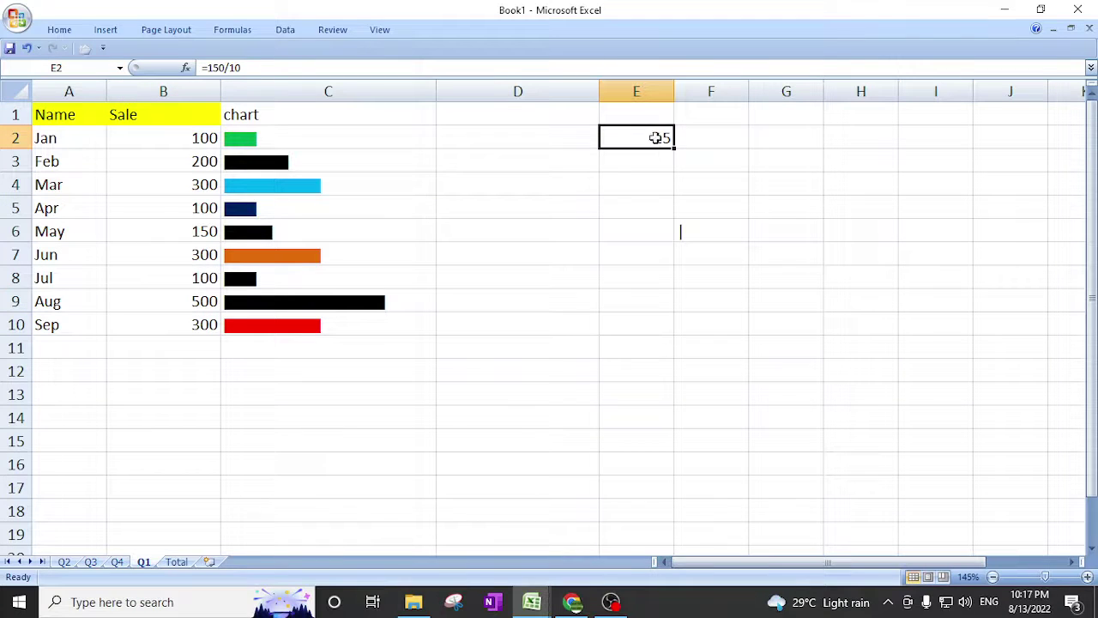
text(=)
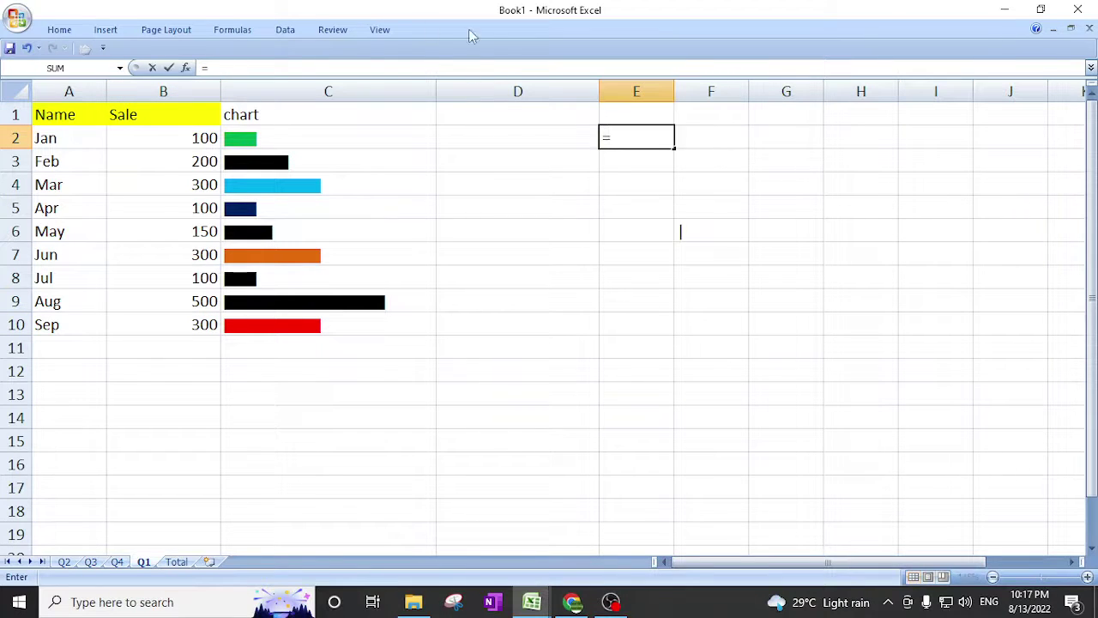
key(Escape)
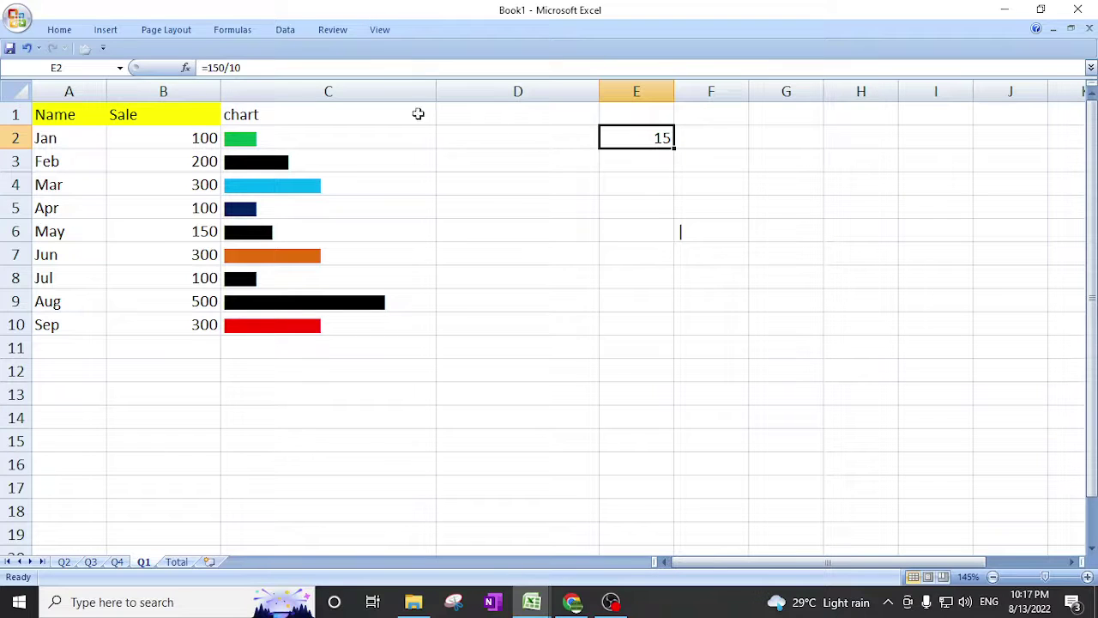
text(=re)
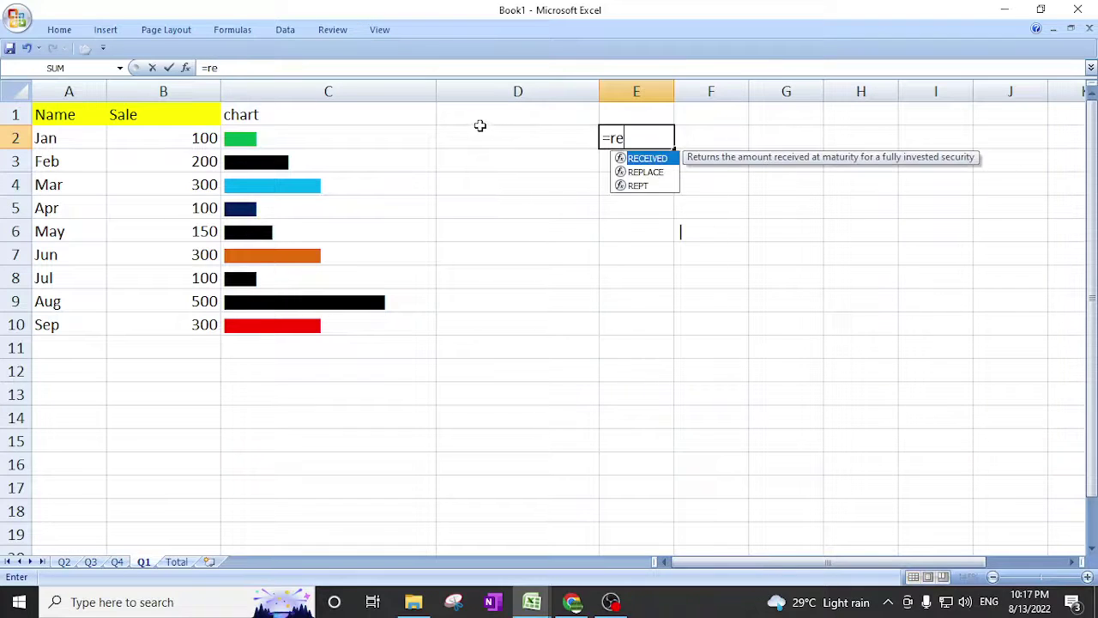
key(Down)
key(Down)
key(Tab)
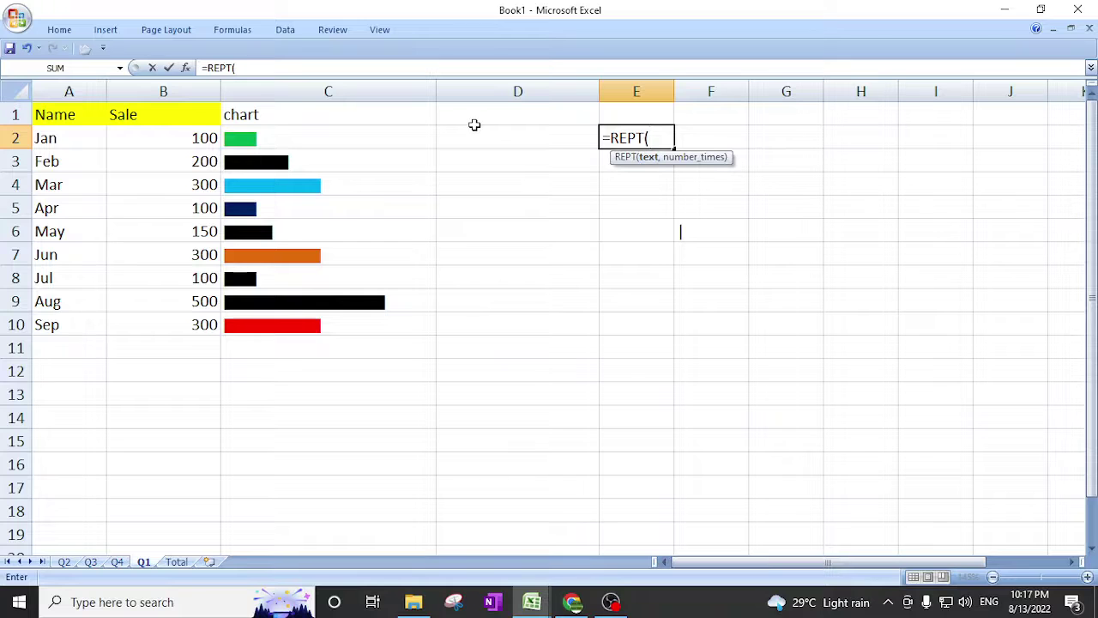
text("|",)
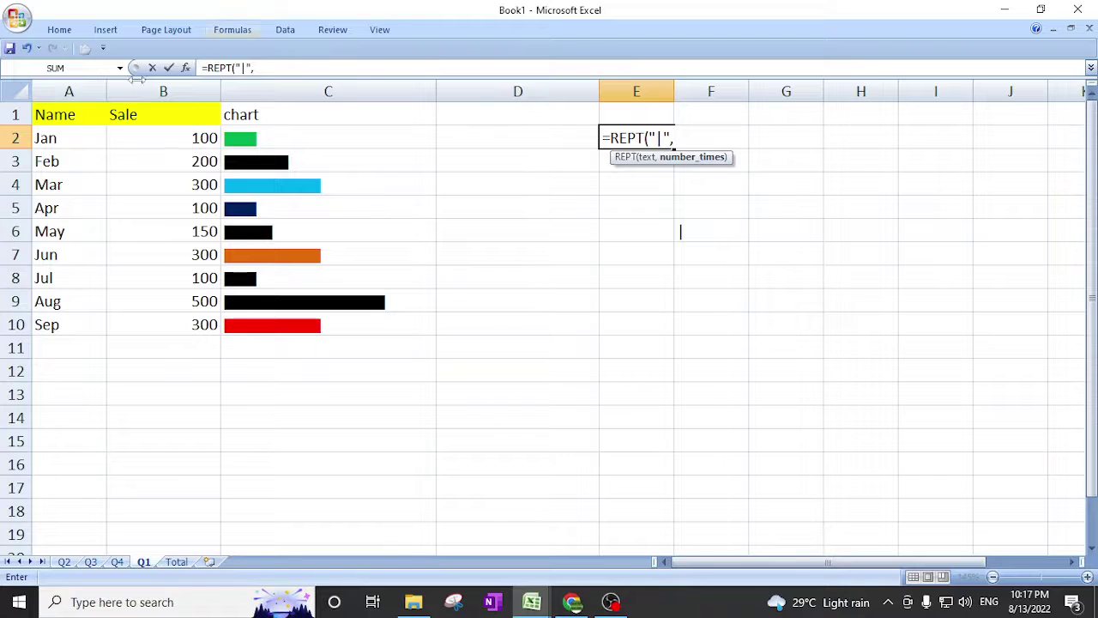
click(176, 140)
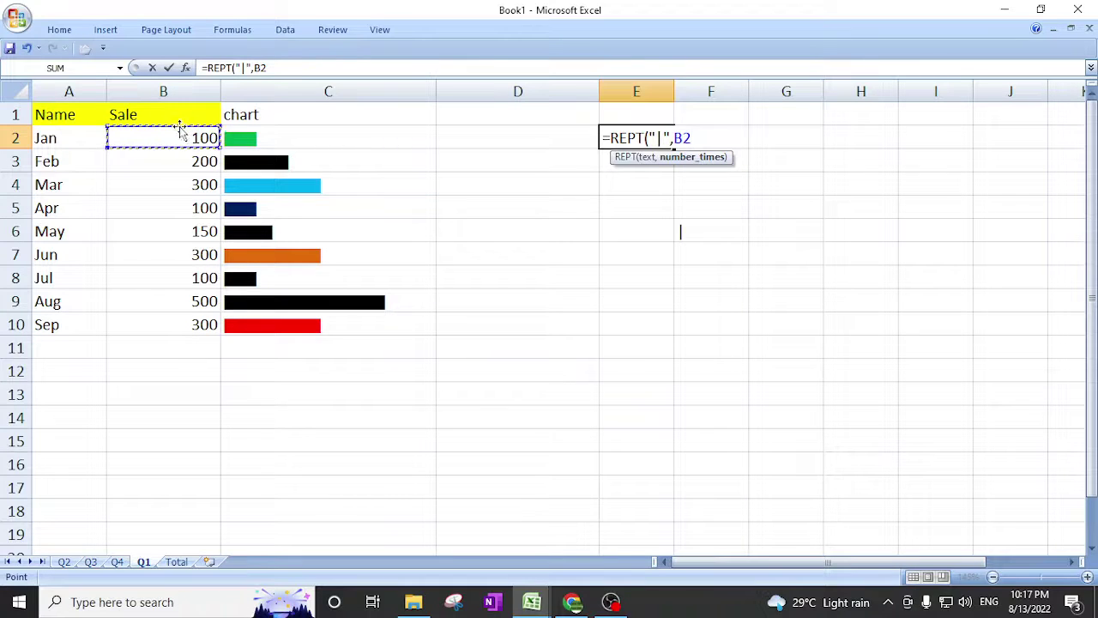
text(/10))
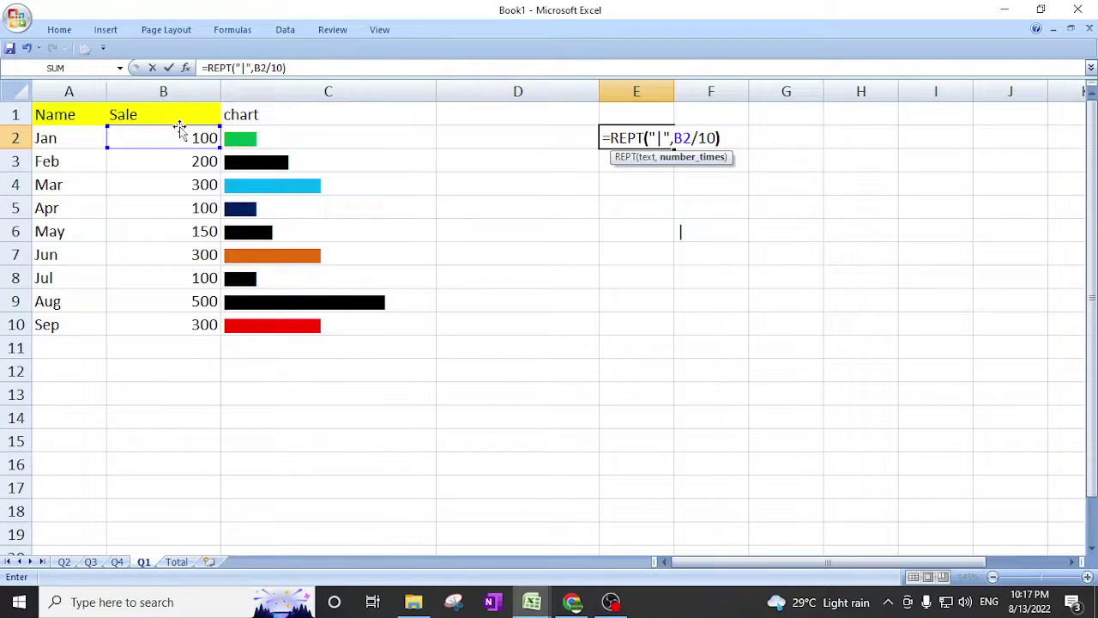
key(Return)
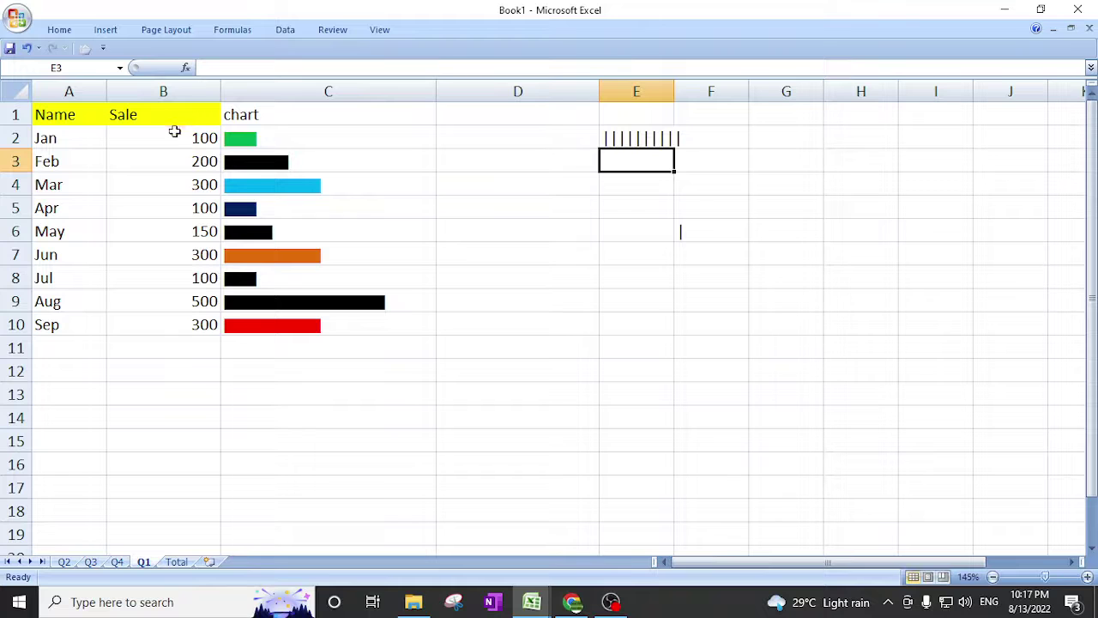
click(648, 140)
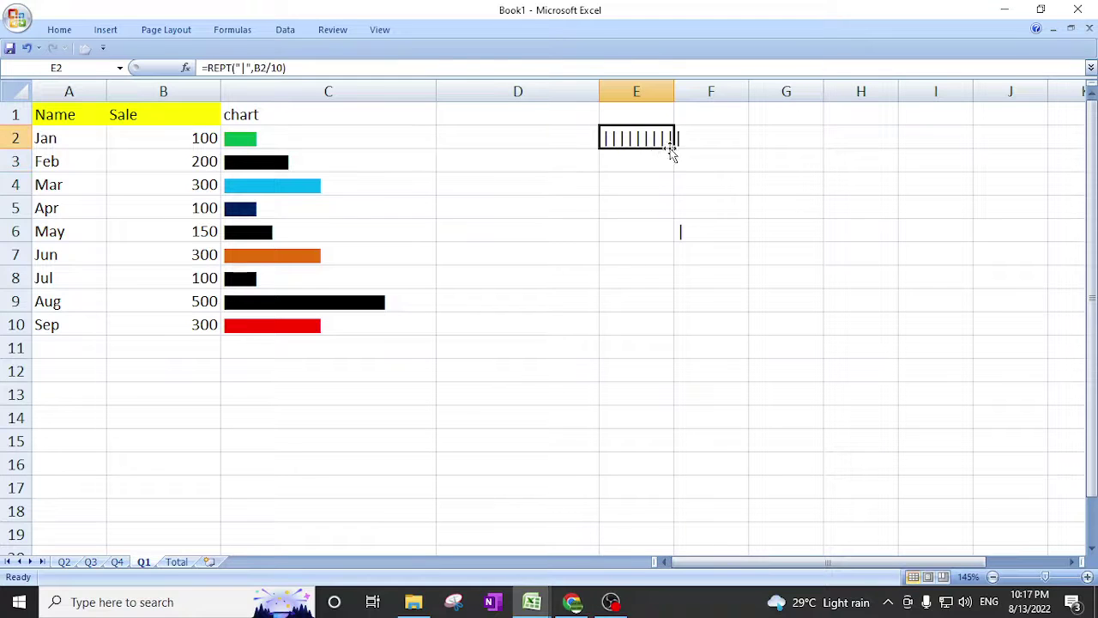
drag(675, 147, 669, 365)
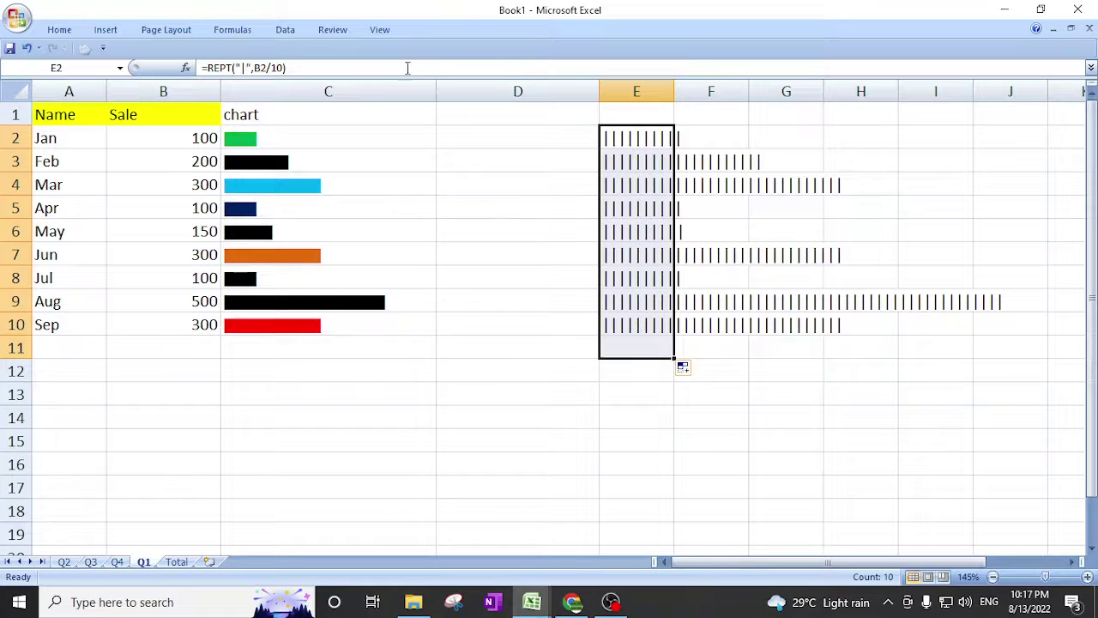
Set the font of E2:E11 to Britannic Bold and clear the stray | character from F6.
click(59, 30)
click(202, 57)
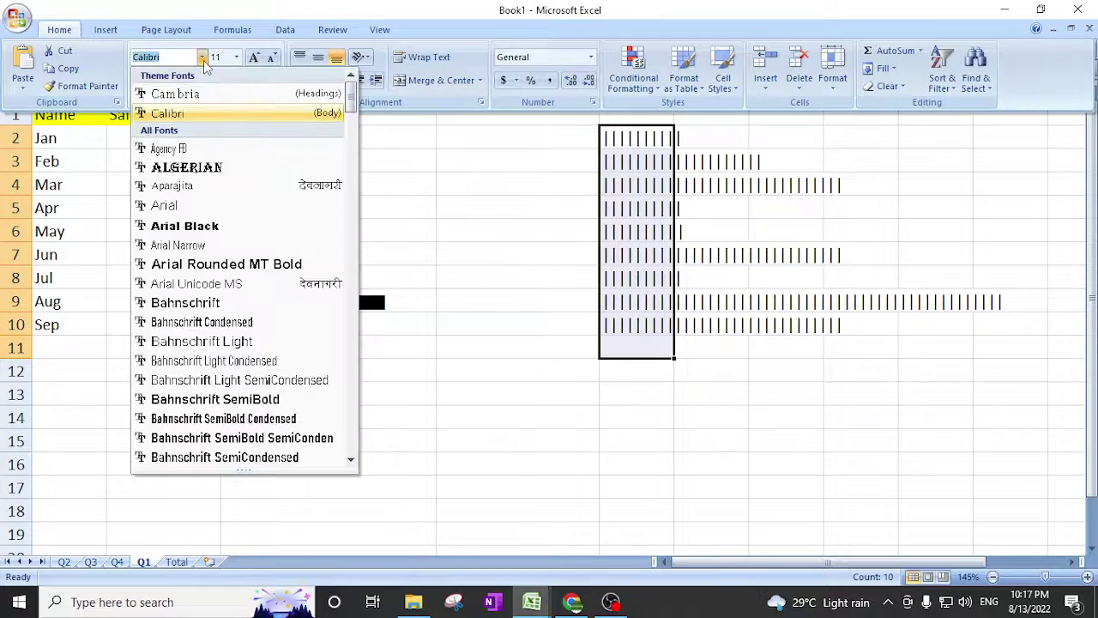
scroll(201, 266, down, 3)
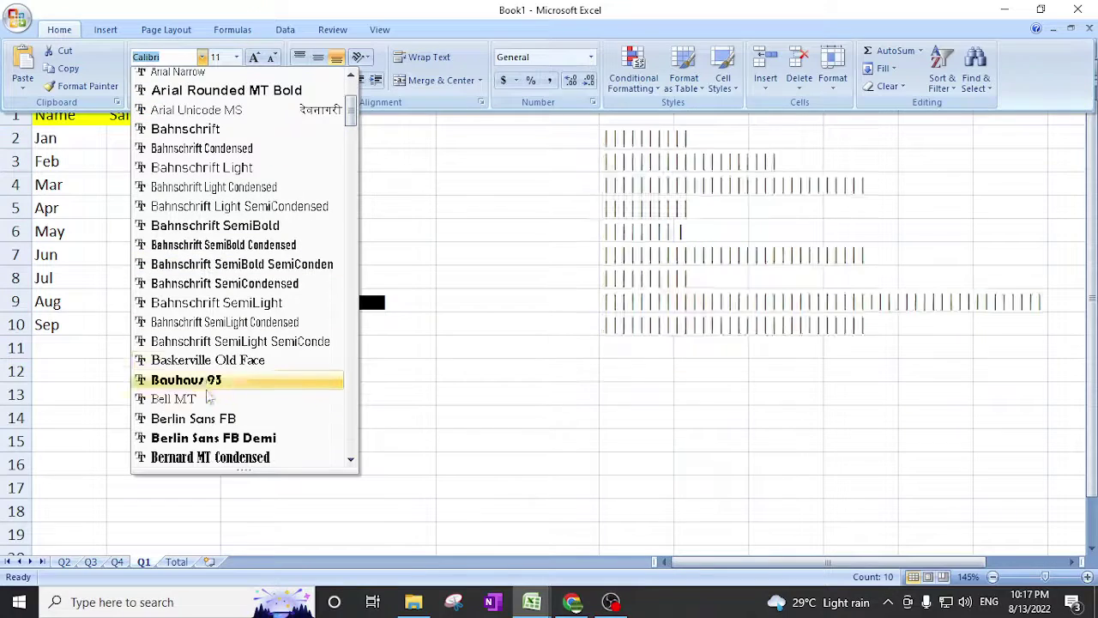
scroll(214, 343, down, 4)
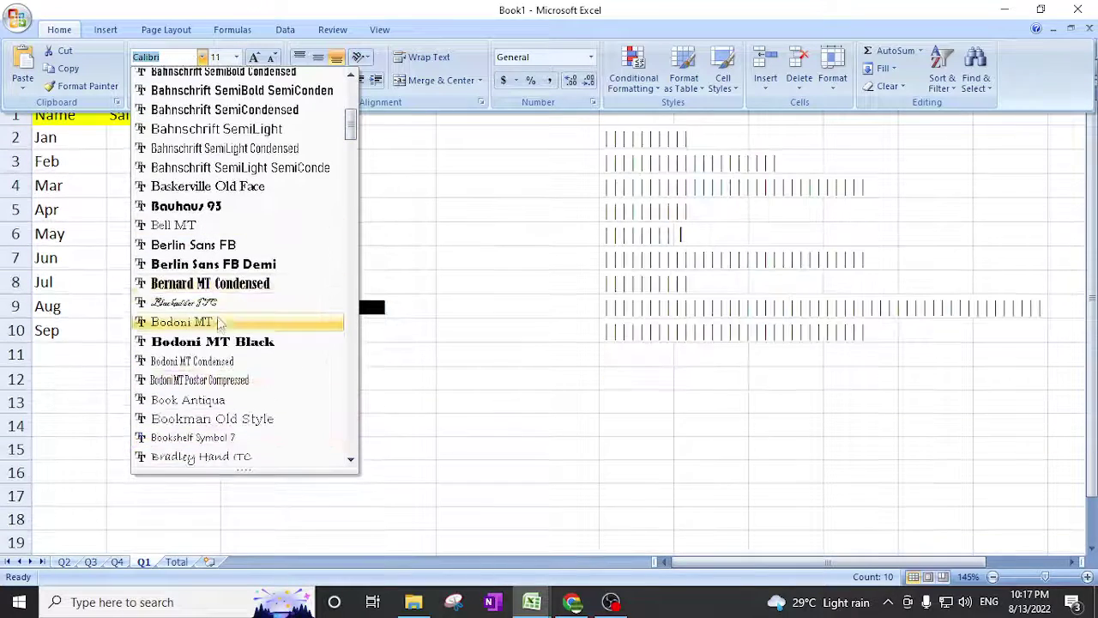
scroll(215, 318, down, 10)
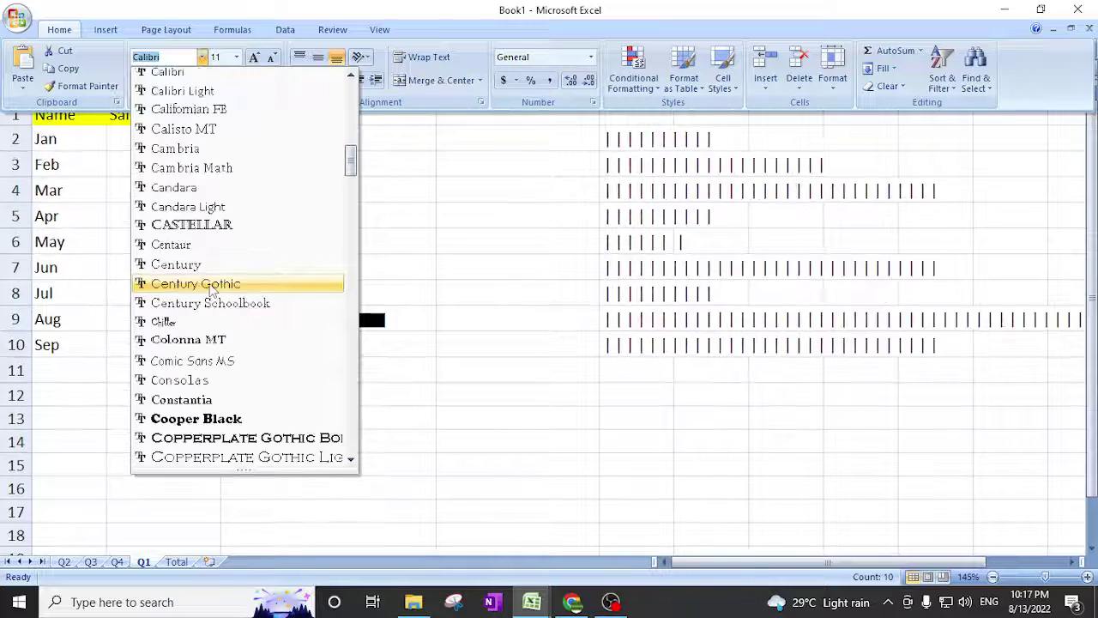
scroll(212, 290, down, 15)
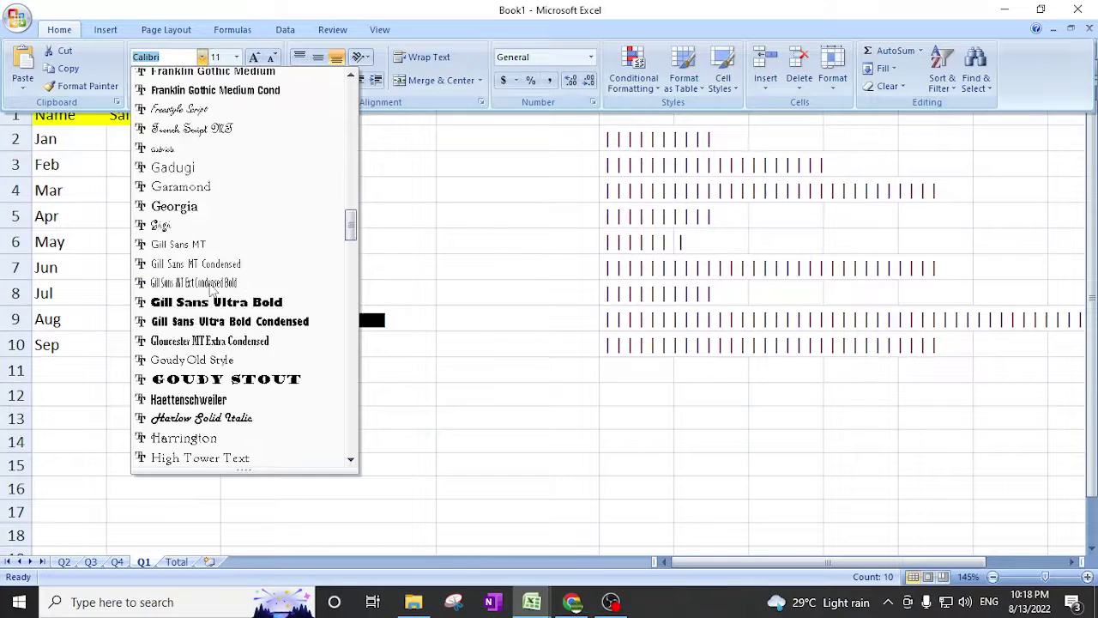
scroll(212, 290, down, 9)
scroll(215, 263, up, 7)
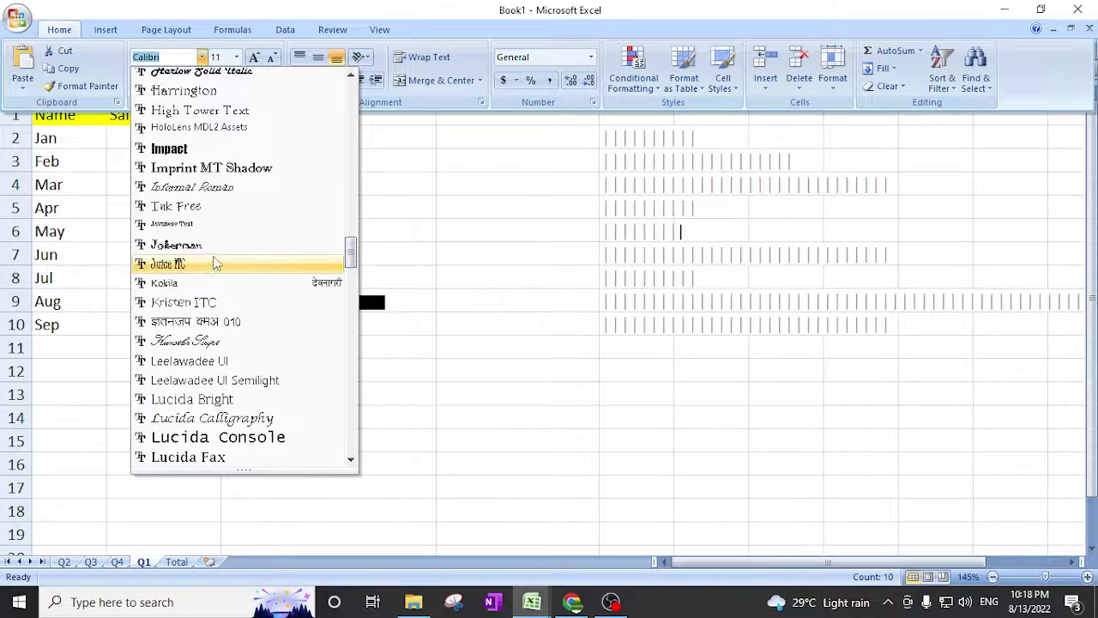
text(Bb)
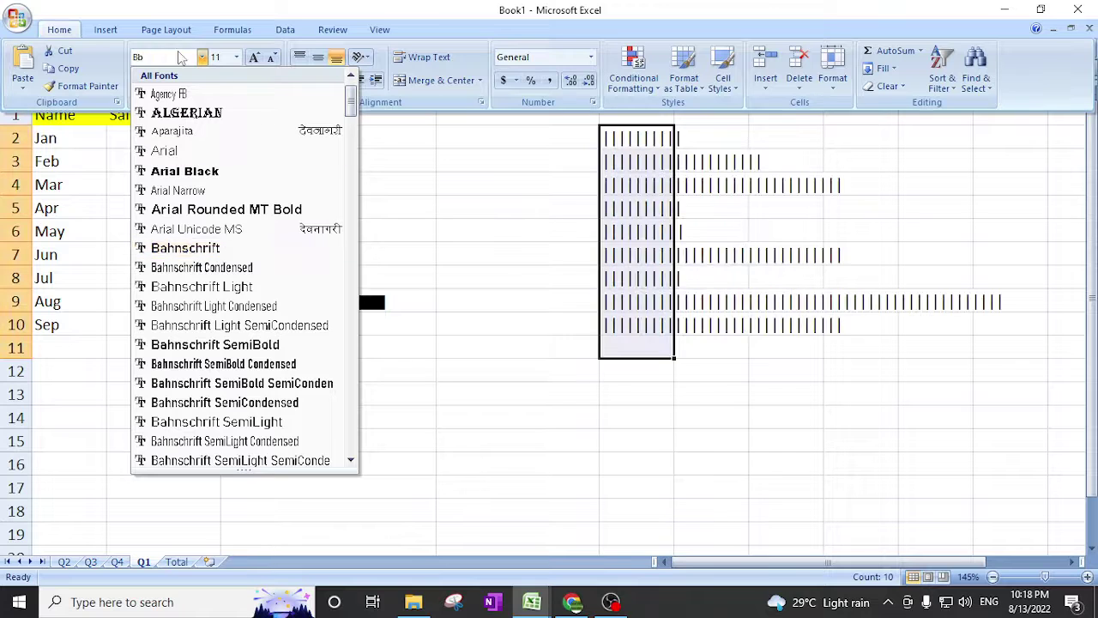
key(BackSpace)
text(ritannic Bold)
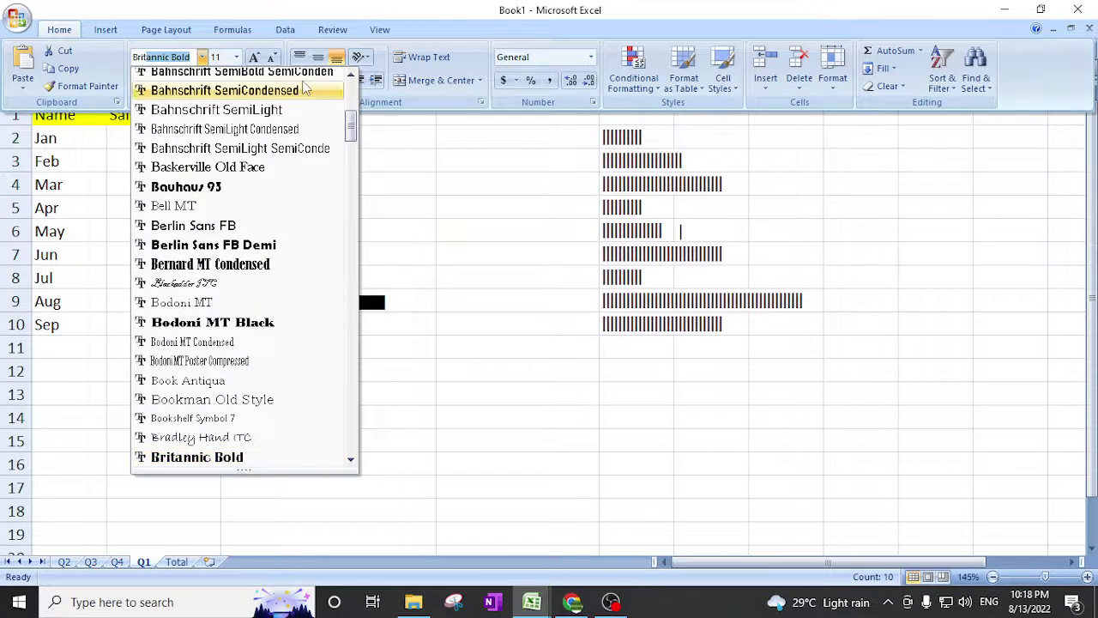
key(Return)
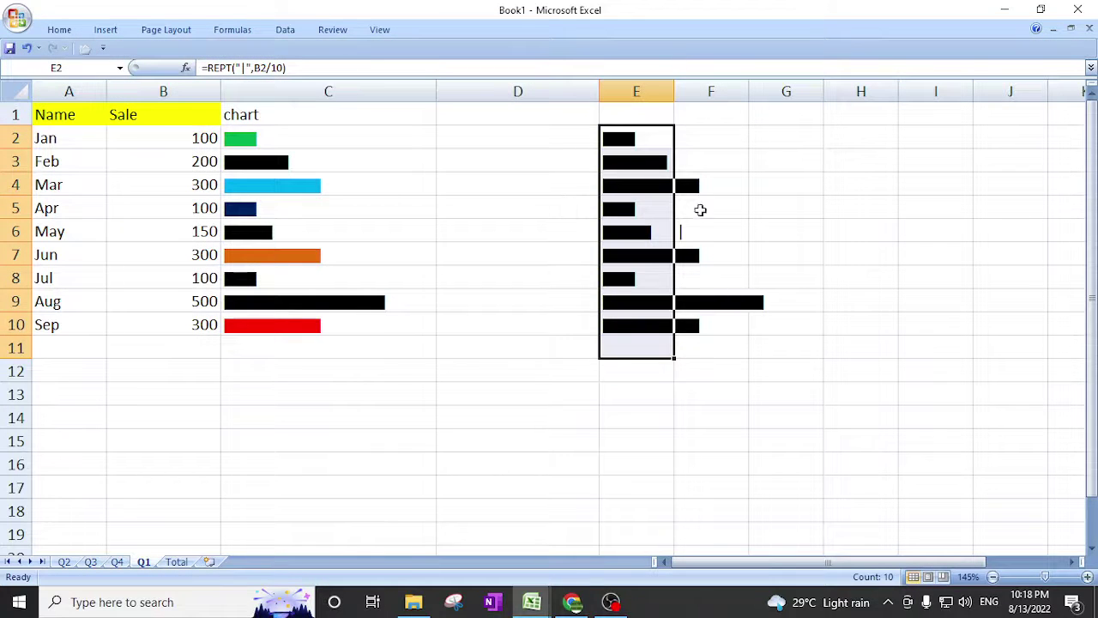
click(693, 228)
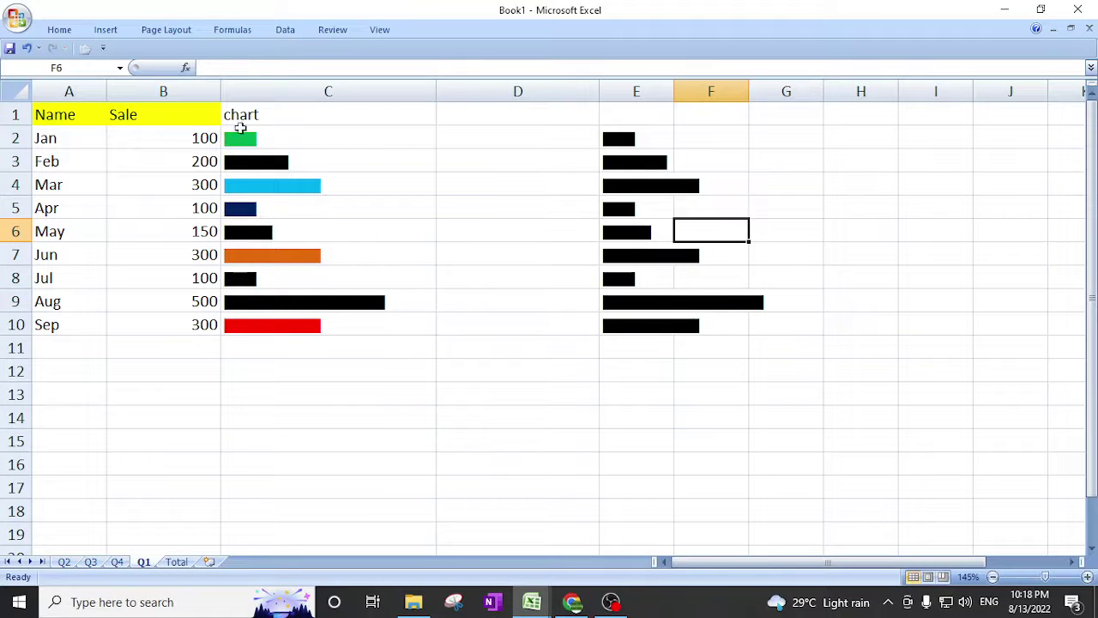
Change the May sale value in B6 to 200.
click(202, 237)
text(200)
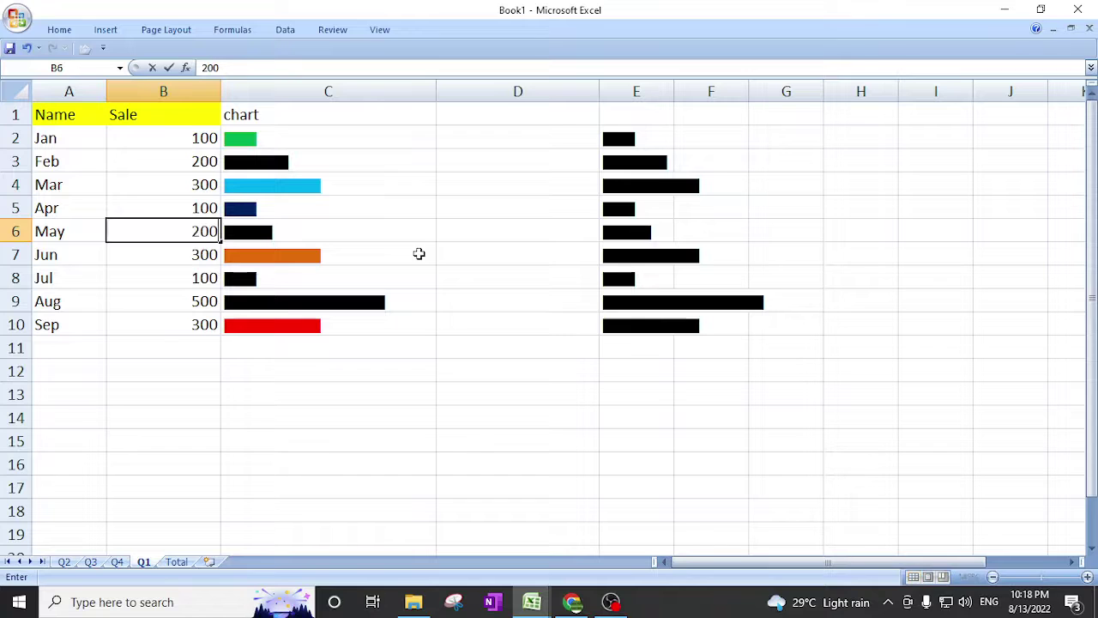
key(Return)
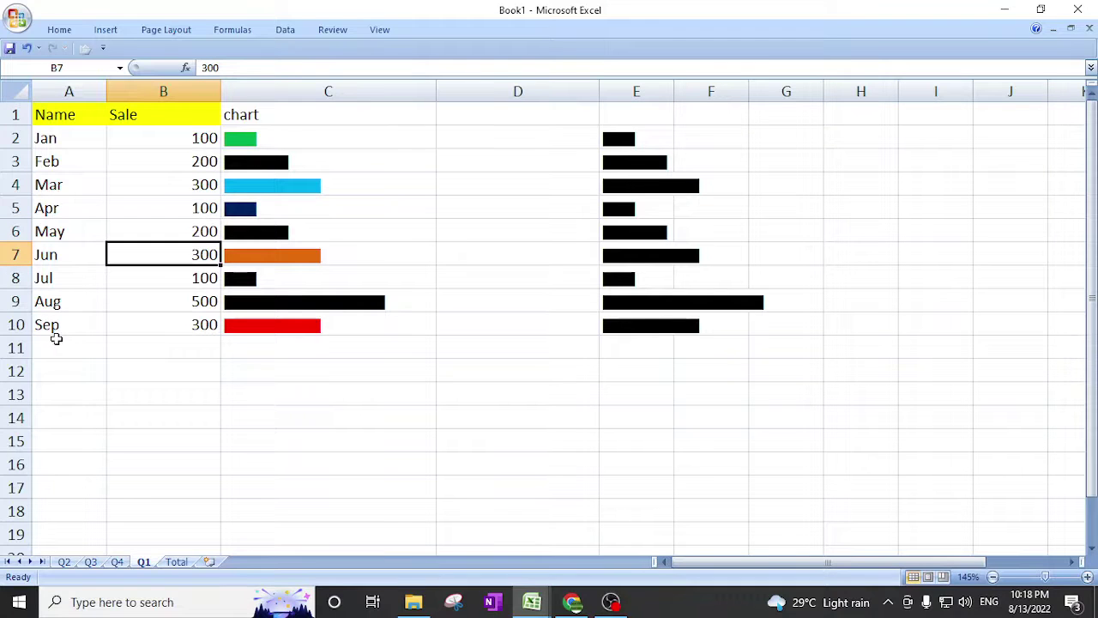
Extend the month names to Oct in A11, enter 750 as its sale value in B11, and check the bar formula in C11.
drag(67, 303, 107, 354)
click(193, 348)
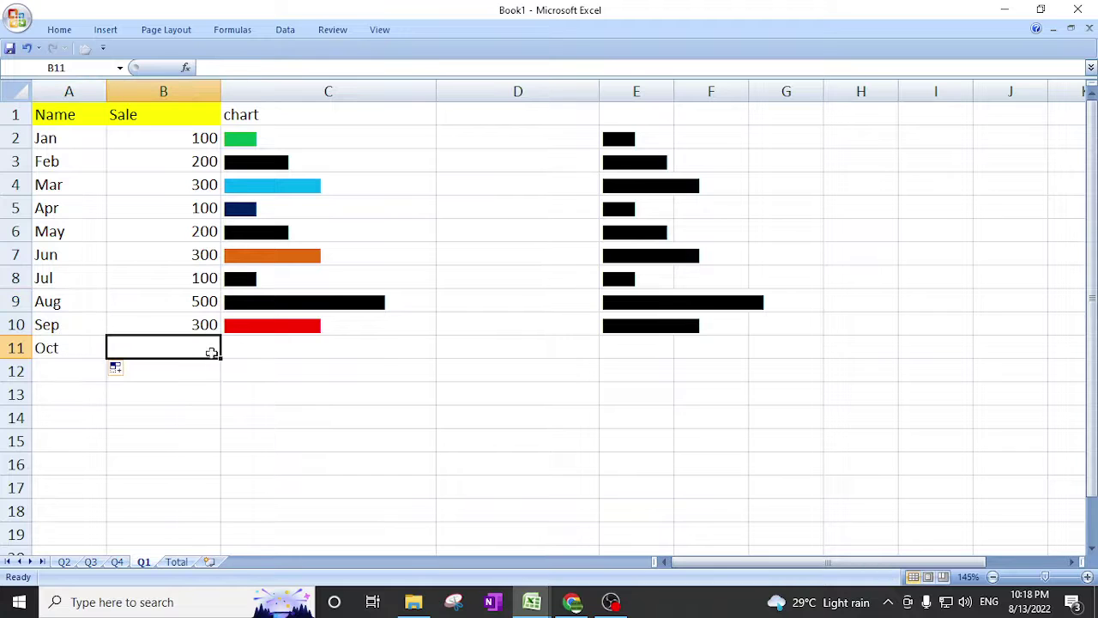
text(750)
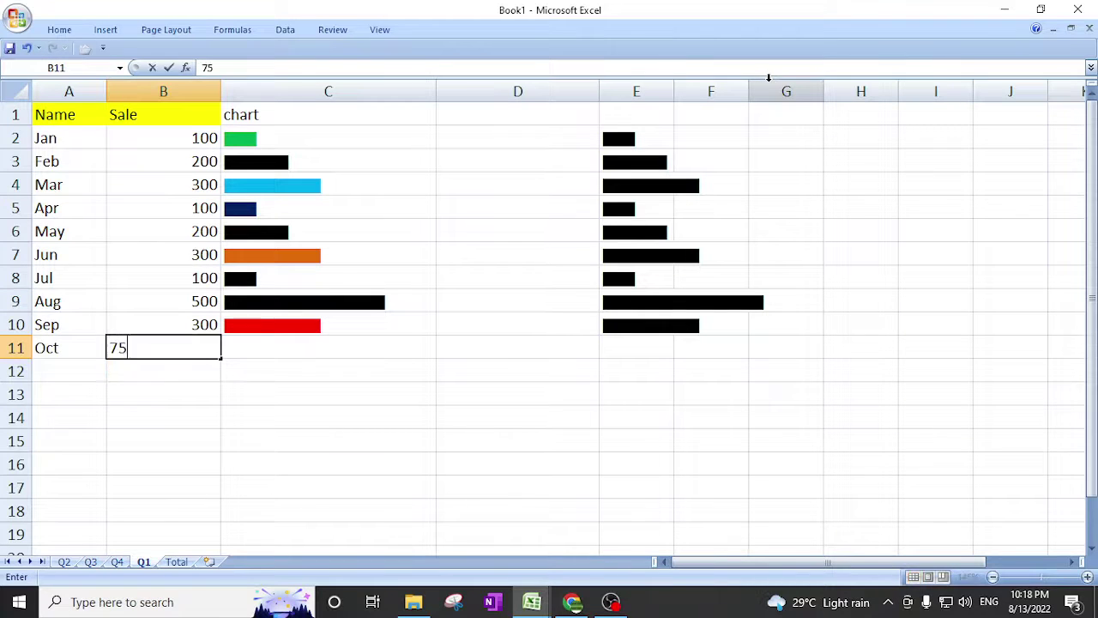
key(Return)
click(310, 353)
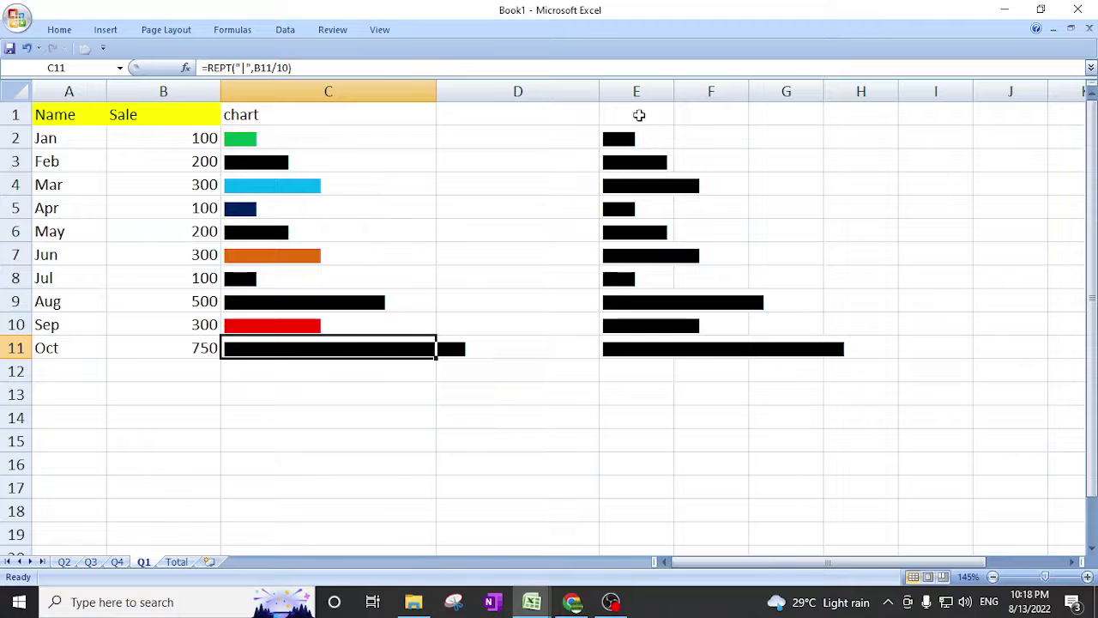
Insert a 2-D clustered column chart from A2:B11 and move it clear of the in-cell bars in column C.
drag(83, 149, 193, 348)
click(105, 29)
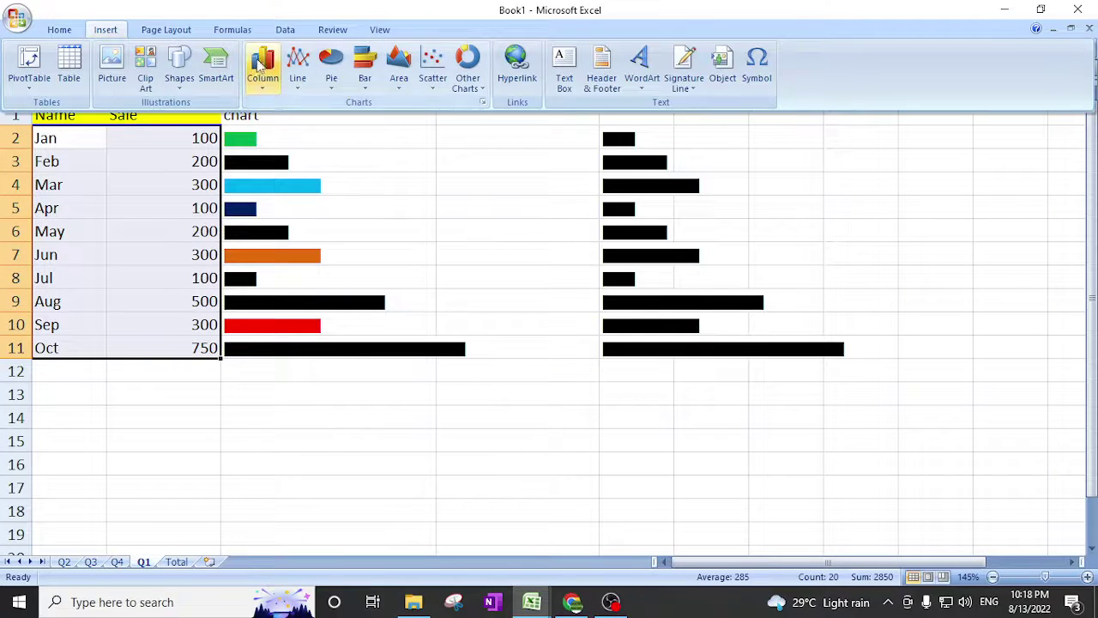
click(262, 65)
click(274, 137)
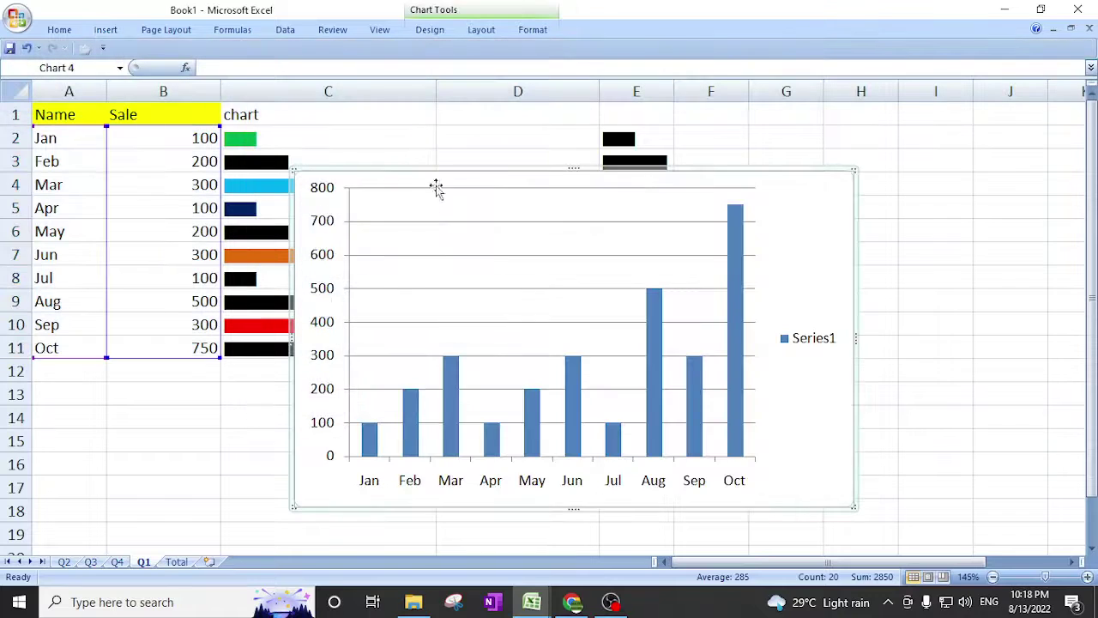
drag(432, 179, 673, 173)
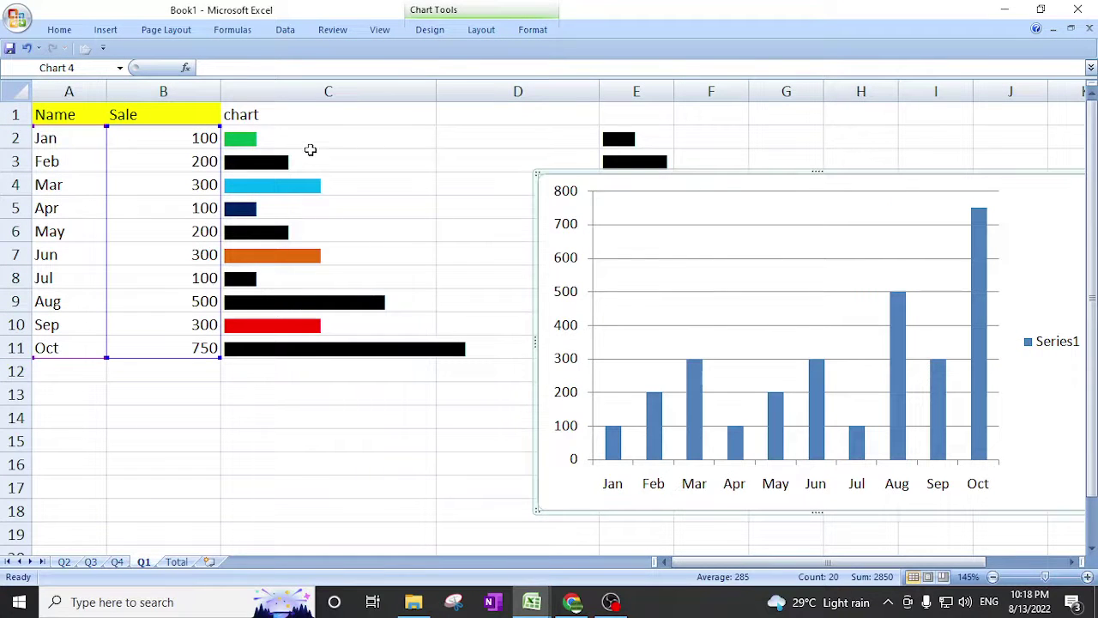
Inspect the Jan bar formula in C2 and delete the inserted column chart.
click(268, 139)
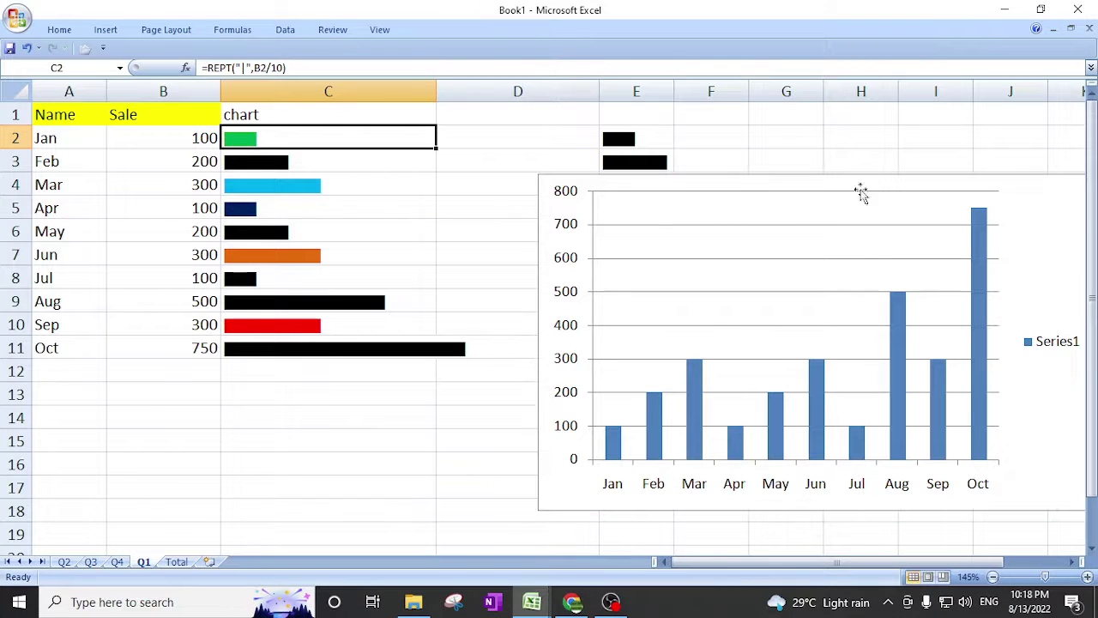
click(810, 191)
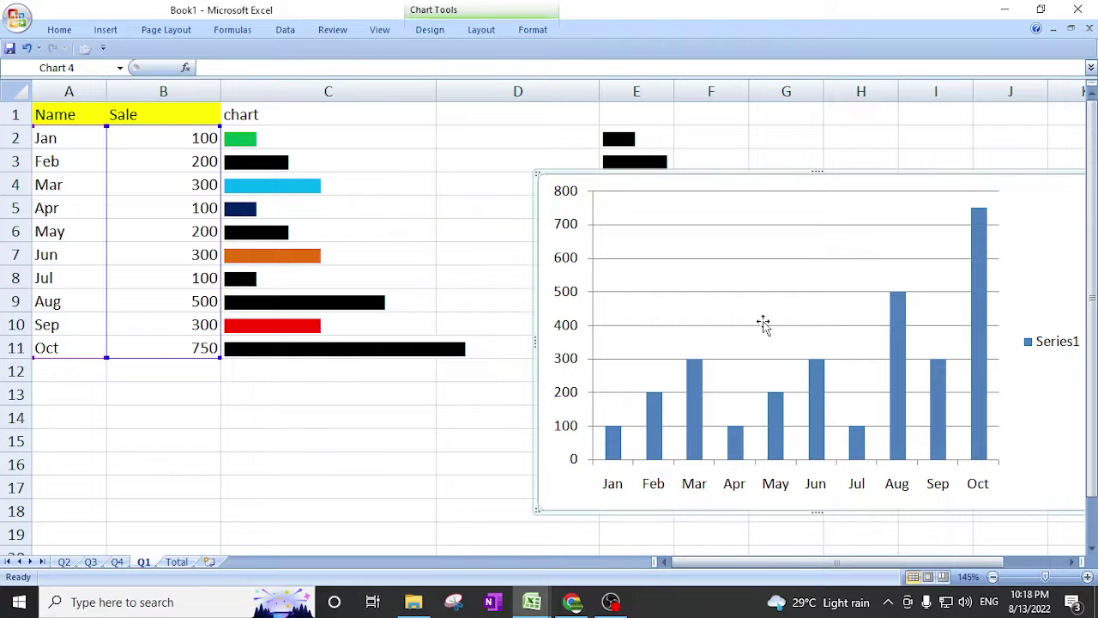
key(Delete)
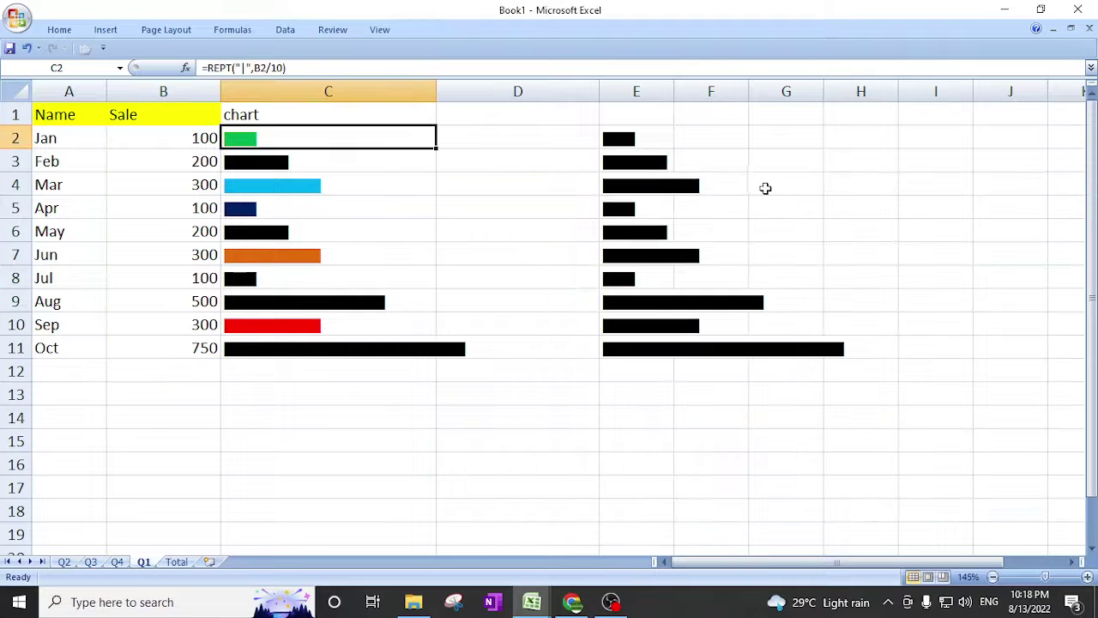
Apply an outside border to B1:C11 and widen column C so the Oct bar fits inside it.
mouse_move(175, 112)
mouse_down()
mouse_move(366, 272)
mouse_move(375, 351)
mouse_up()
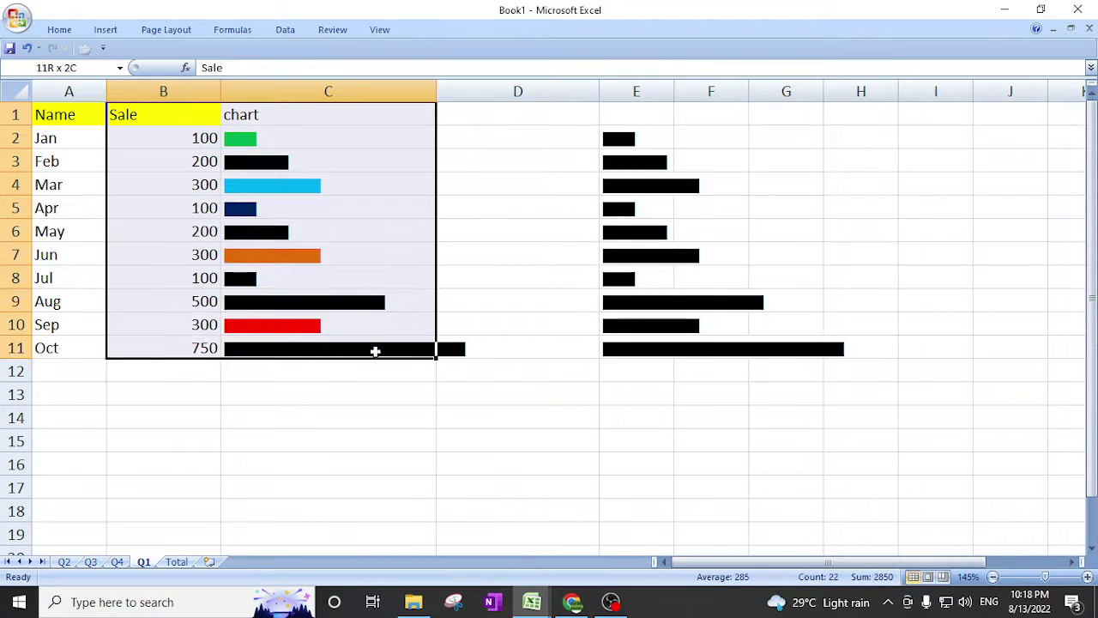
click(59, 29)
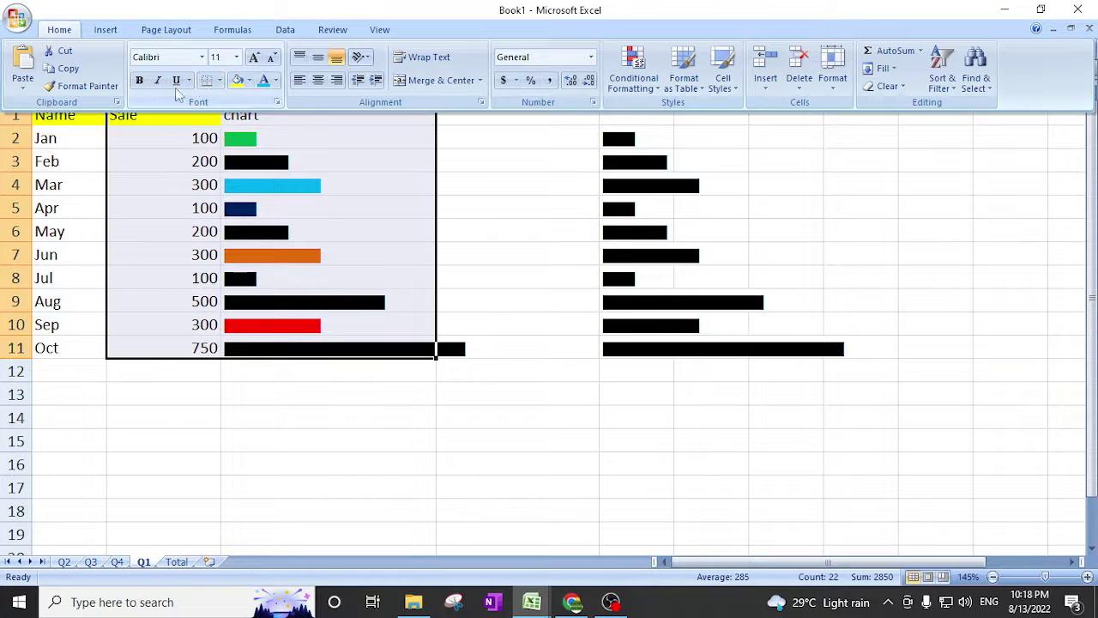
click(220, 80)
click(230, 244)
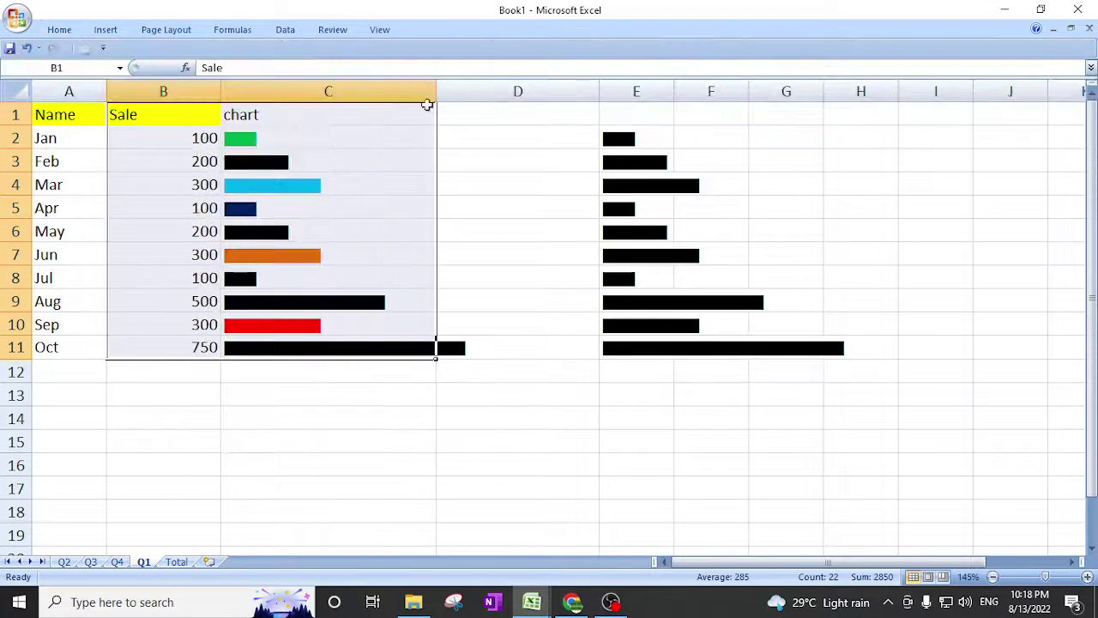
drag(436, 92, 485, 97)
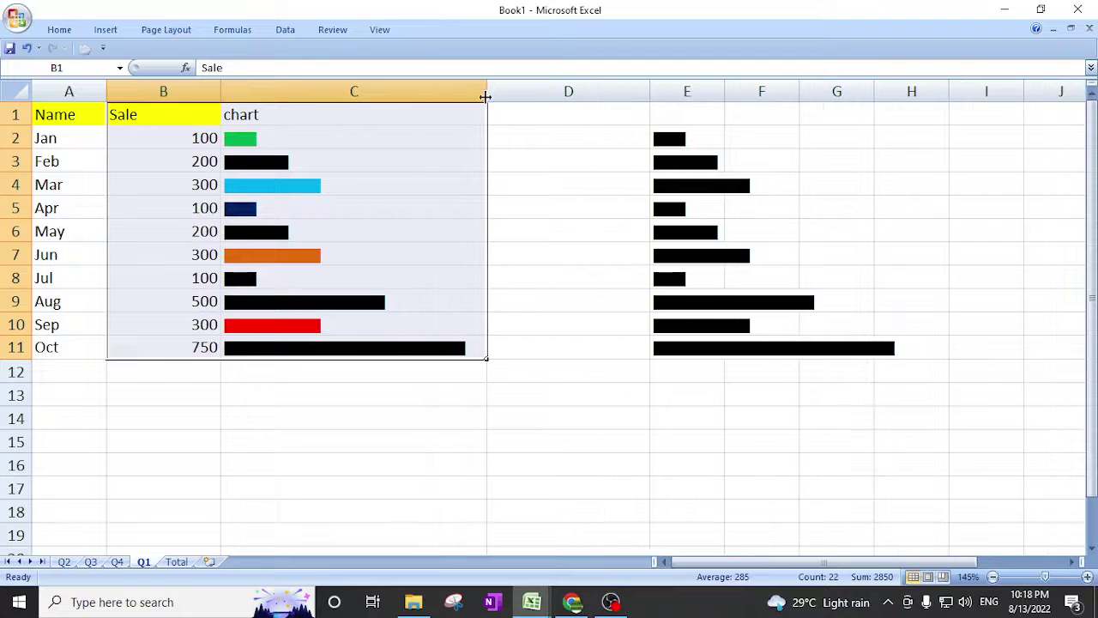
Hide the gridlines on the Q1 sheet.
click(254, 113)
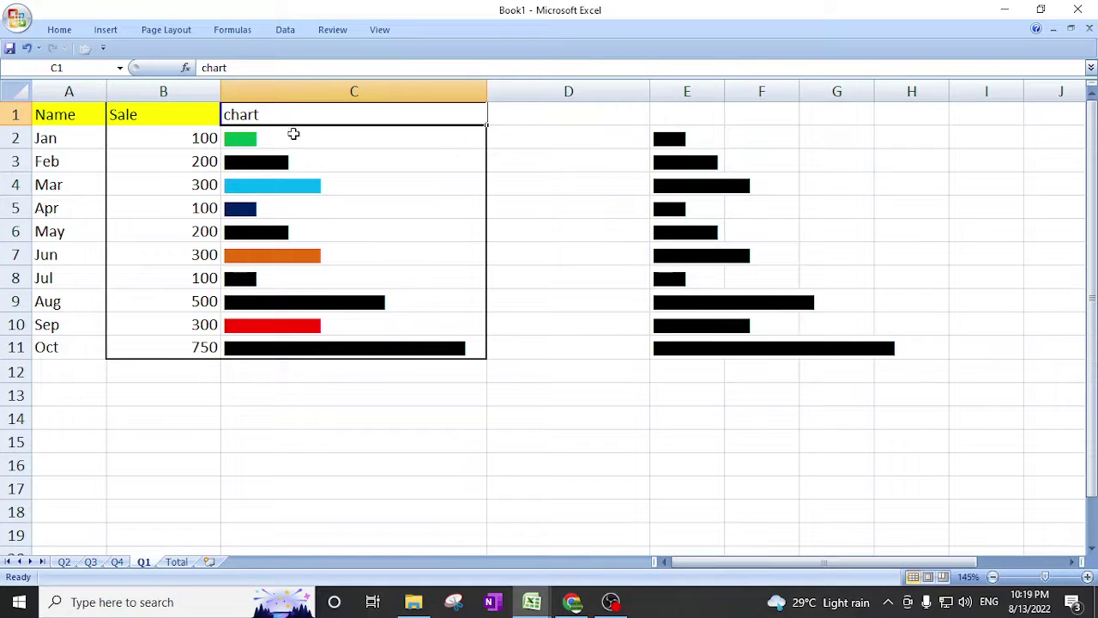
click(386, 33)
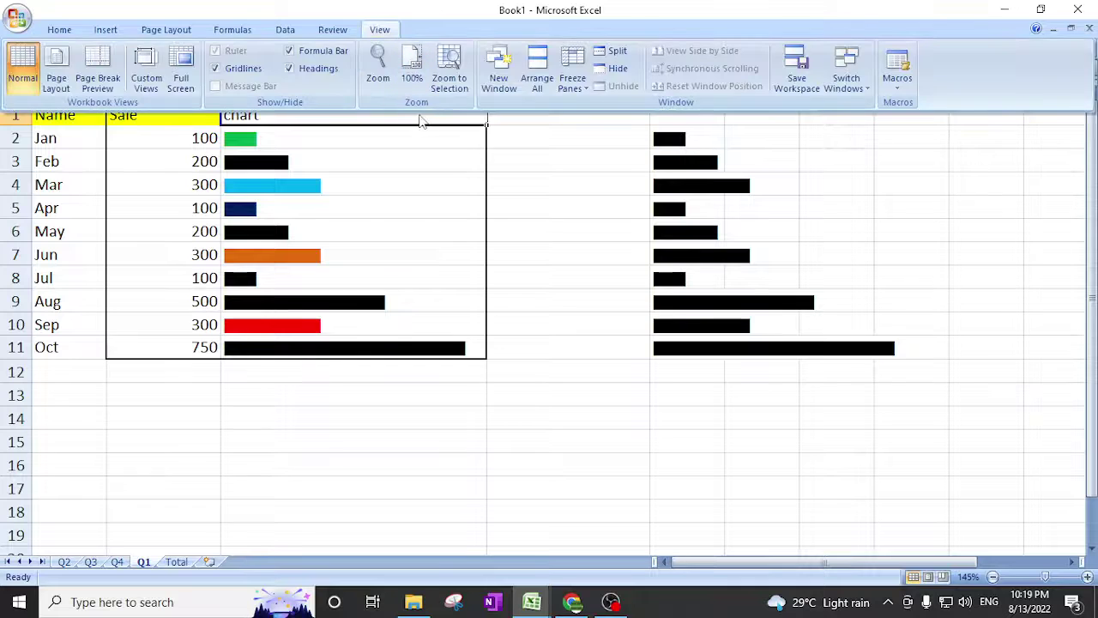
click(222, 70)
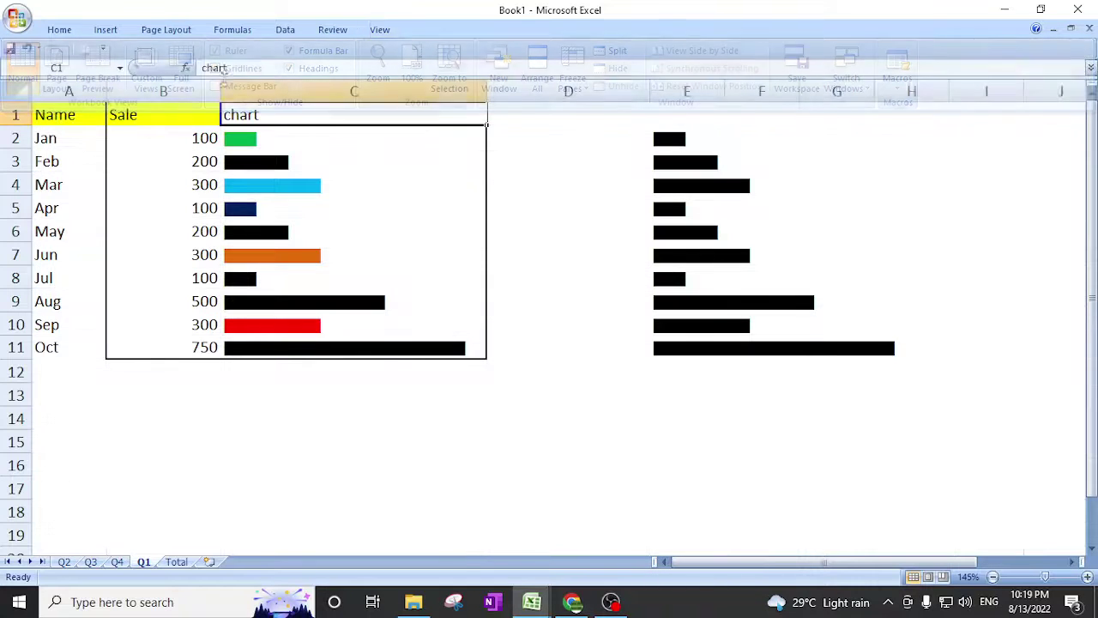
click(331, 481)
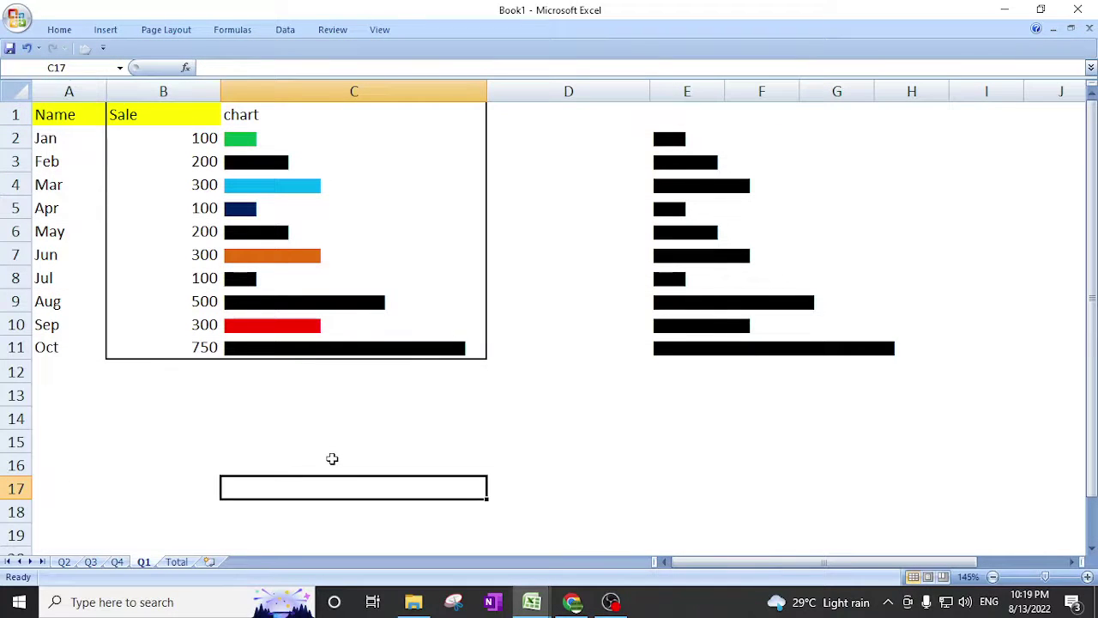